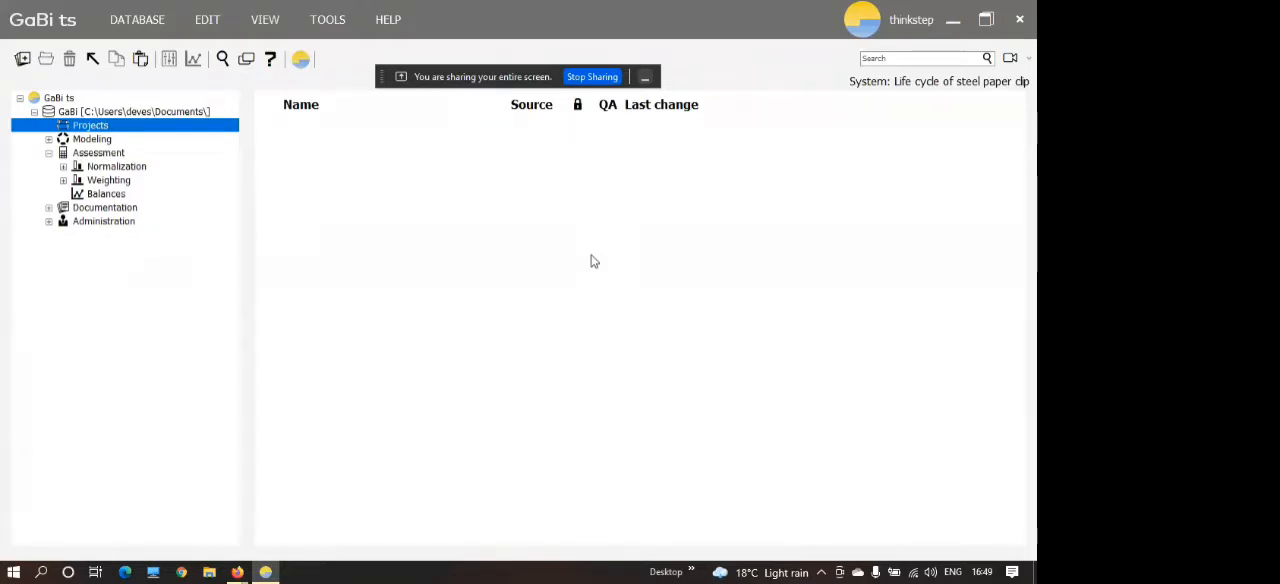
Create a new project named "Life cycle paper clip", activate it and close its window.
{"action": "right_click", "coordinate": [470, 268]}
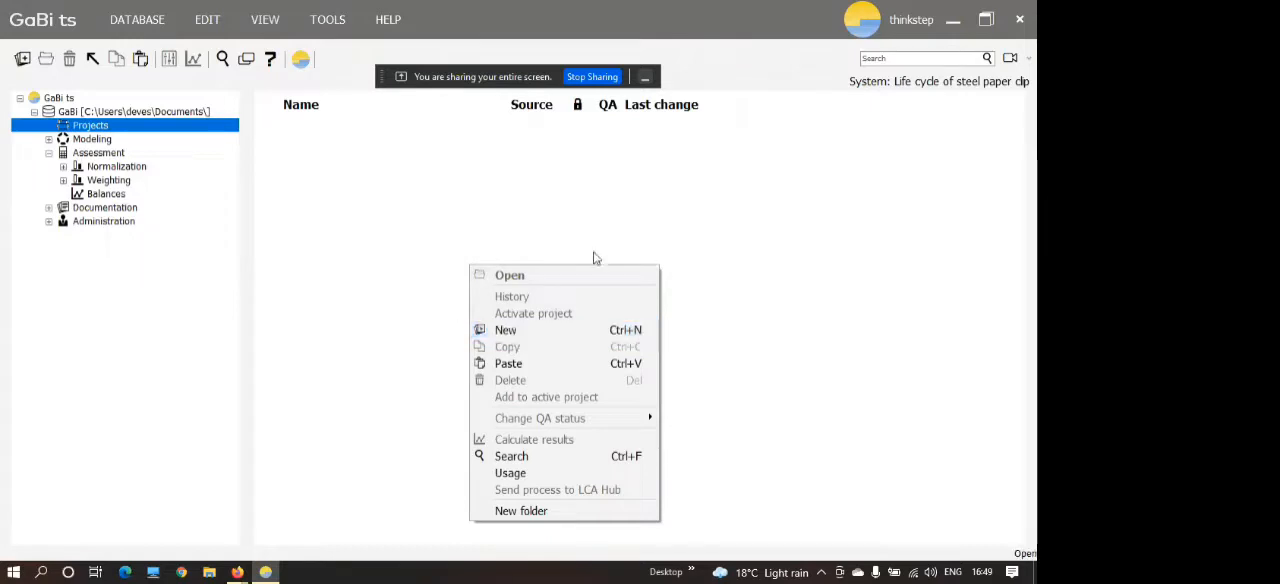
{"action": "left_click", "coordinate": [508, 331]}
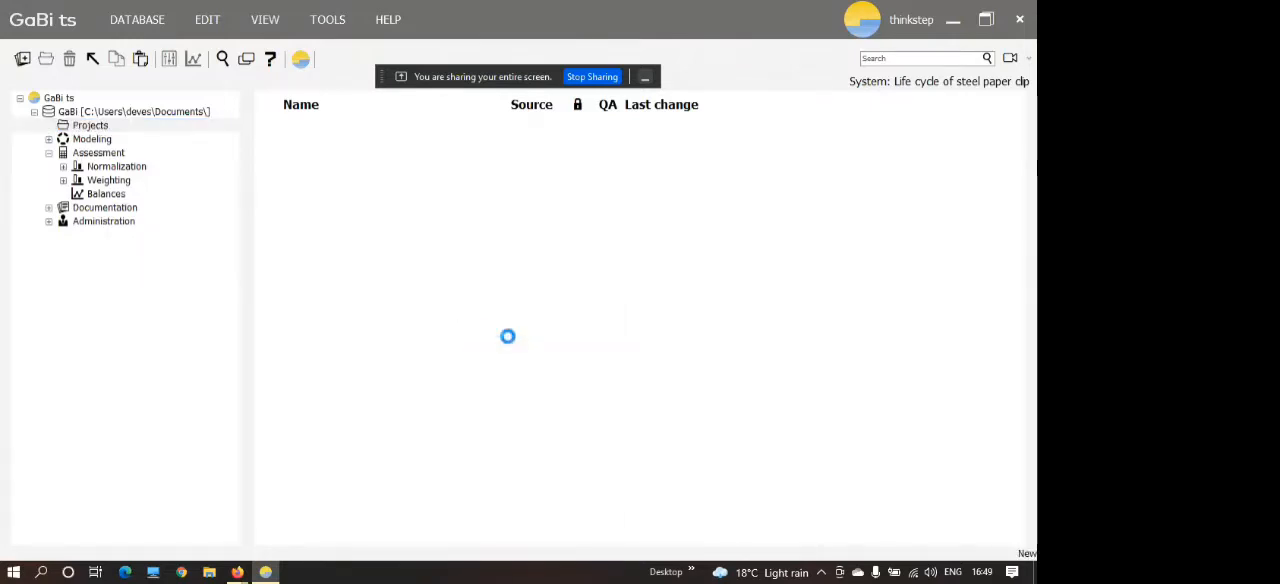
{"action": "left_click", "coordinate": [226, 114]}
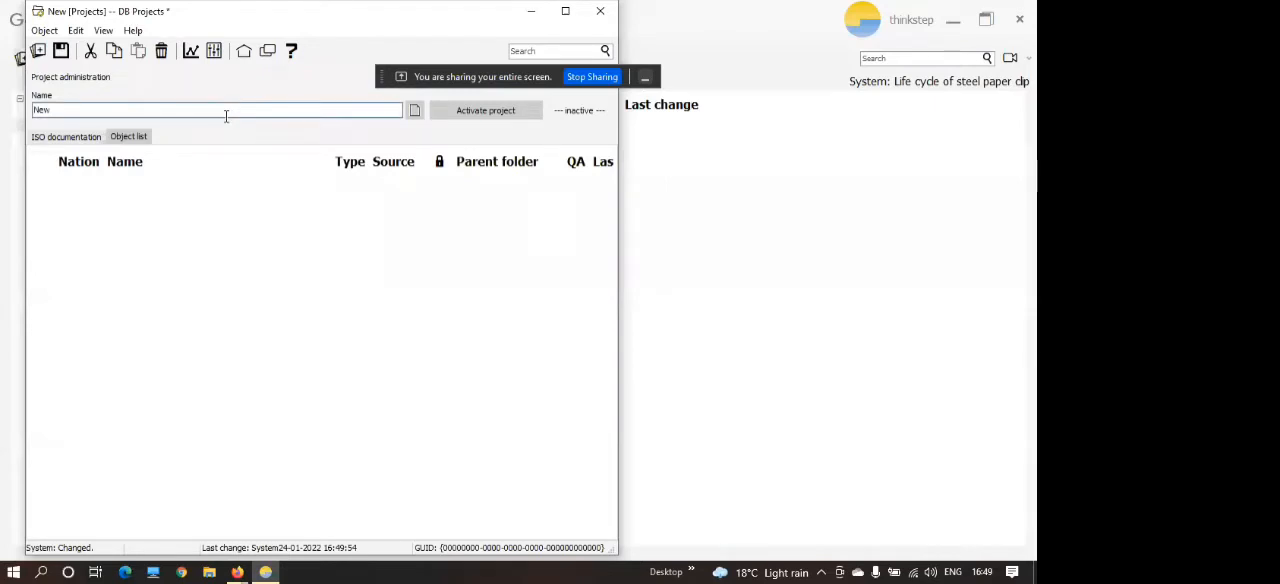
{"action": "key", "text": "BackSpace"}
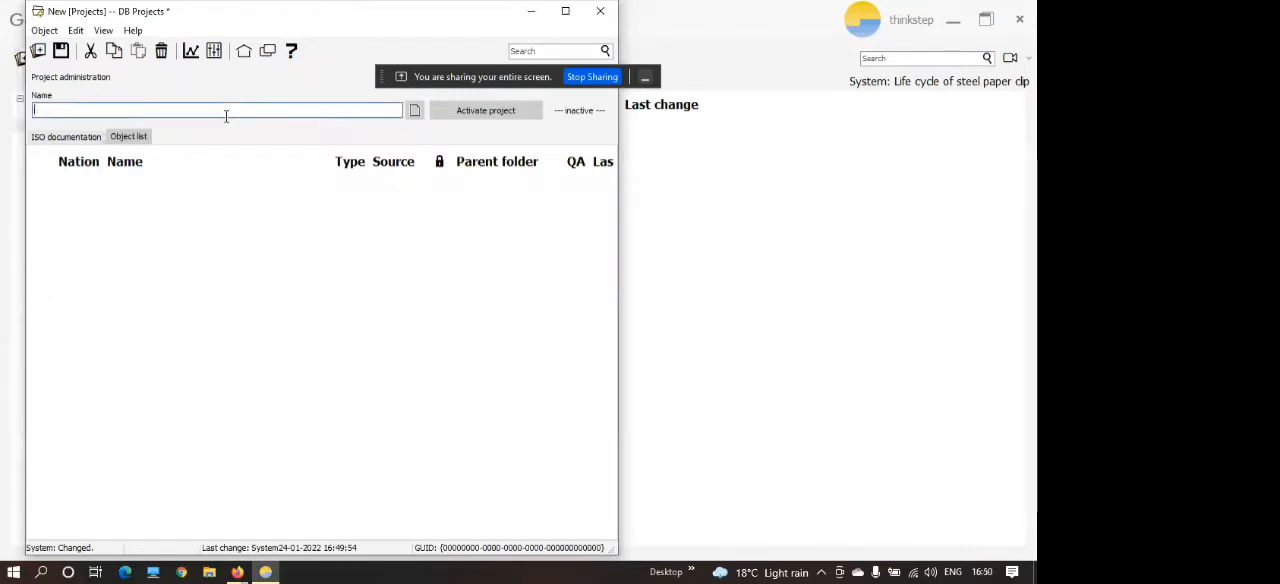
{"action": "type", "text": "Life"}
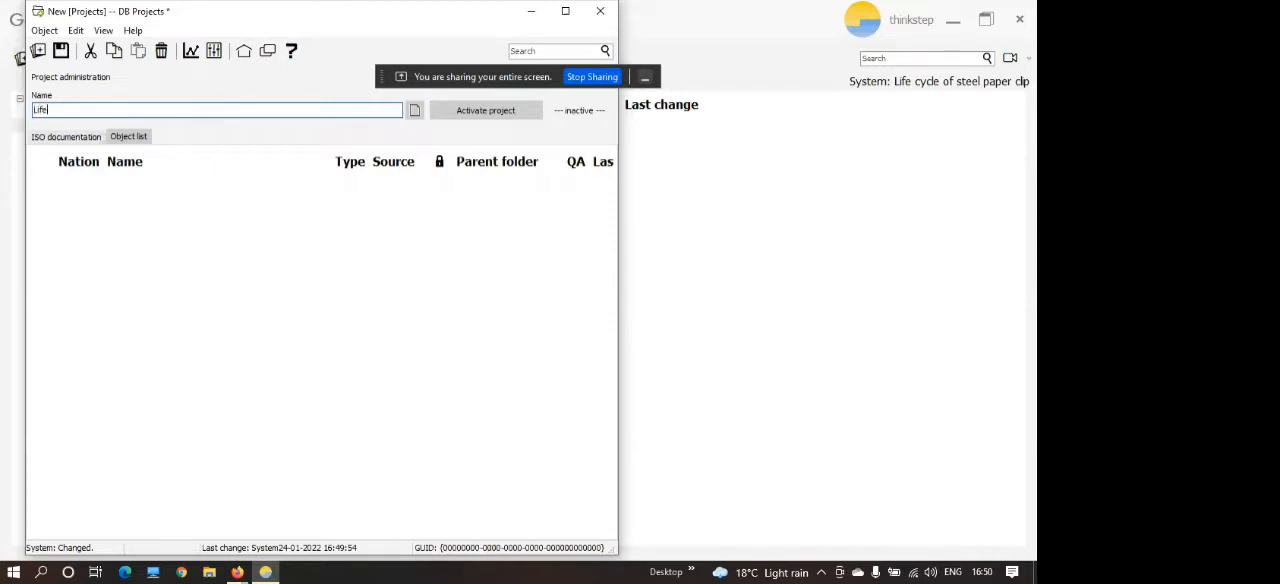
{"action": "type", "text": " cycle paper clip"}
{"action": "left_click", "coordinate": [466, 113]}
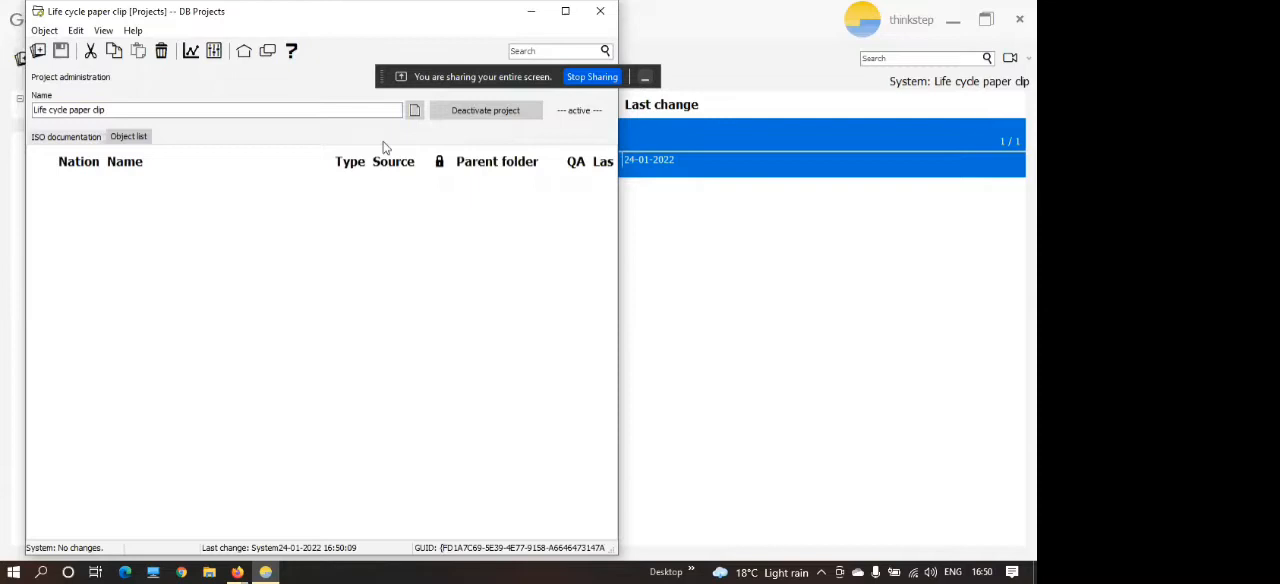
{"action": "left_click", "coordinate": [600, 14]}
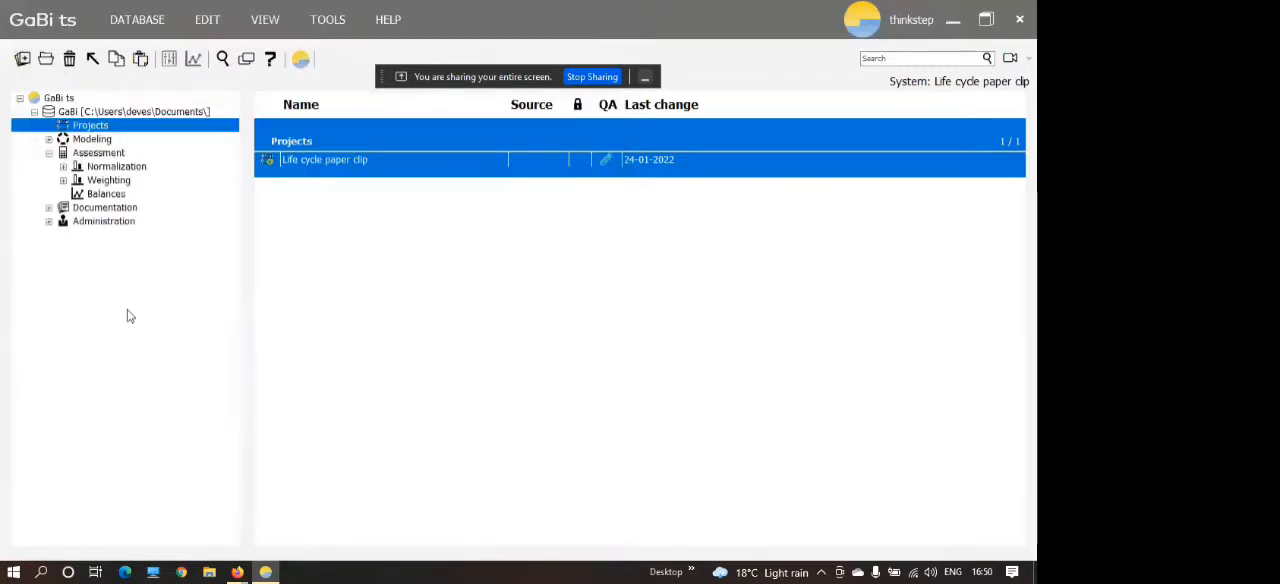
Expand the Modeling branch of the database tree.
{"action": "left_click", "coordinate": [49, 140]}
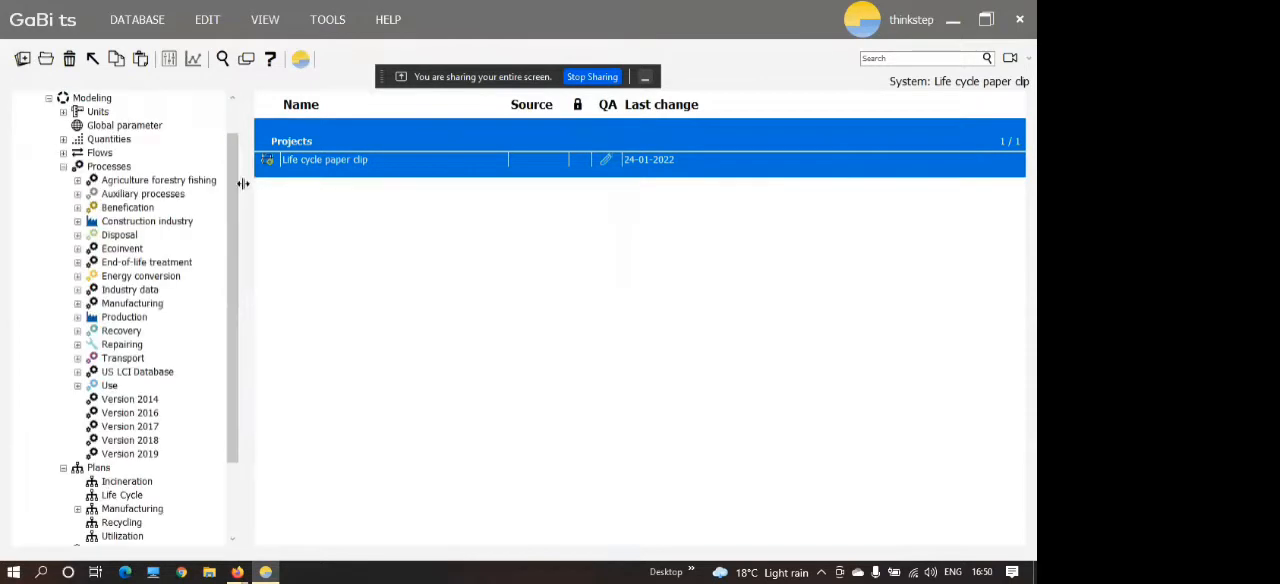
{"action": "scroll", "coordinate": [228, 178], "scroll_direction": "up", "scroll_amount": 1}
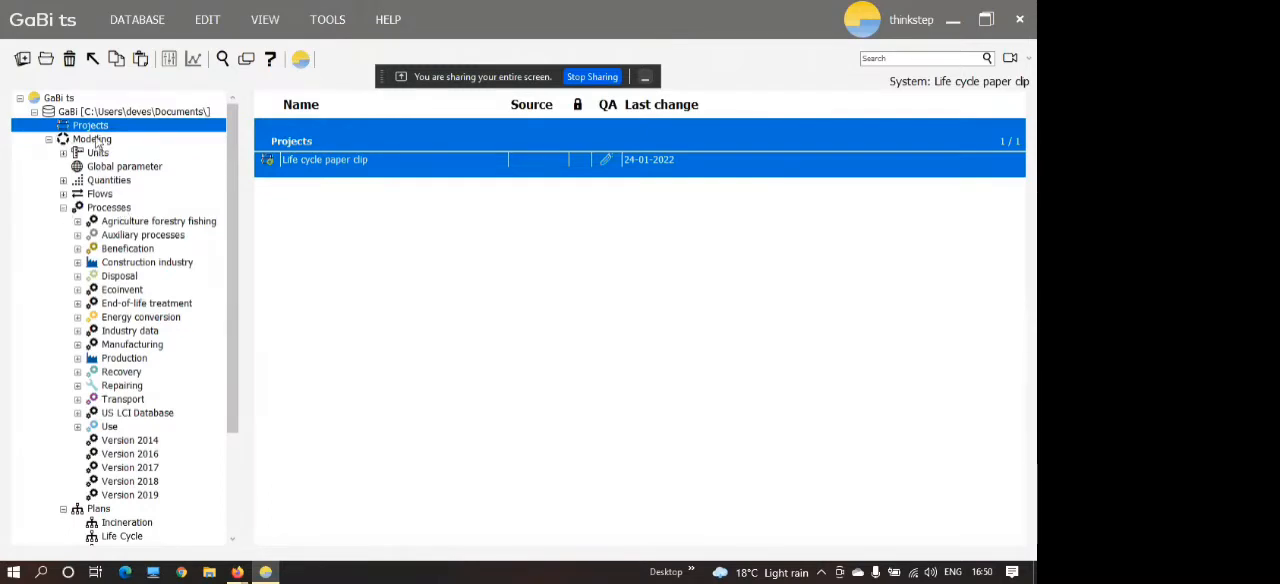
{"action": "right_click", "coordinate": [397, 277]}
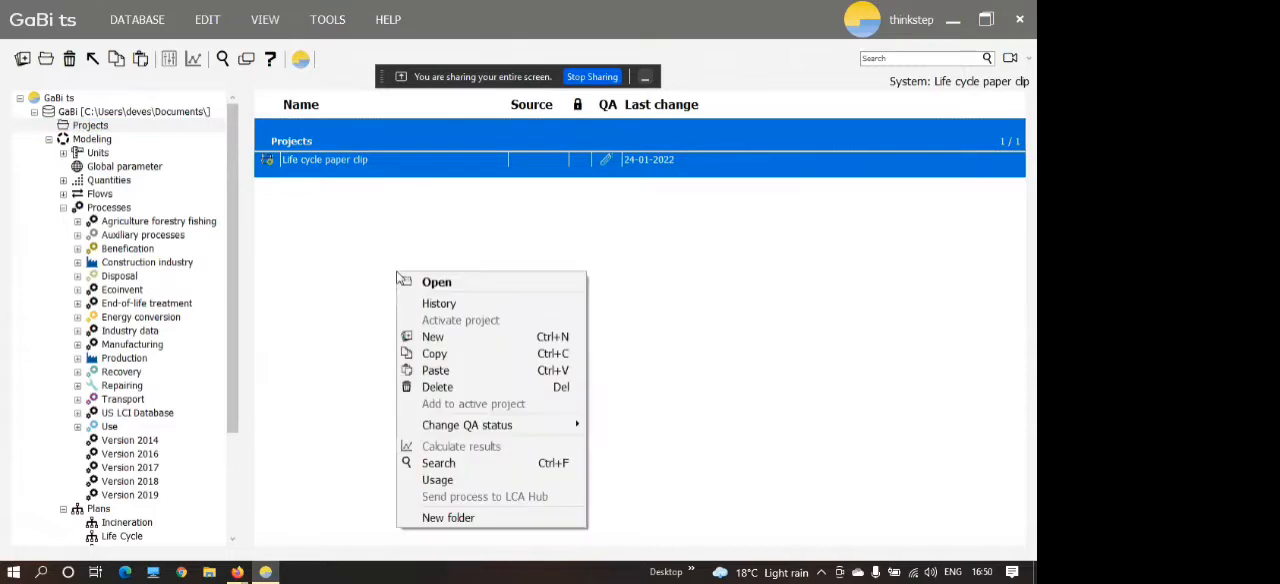
{"action": "left_click", "coordinate": [432, 340]}
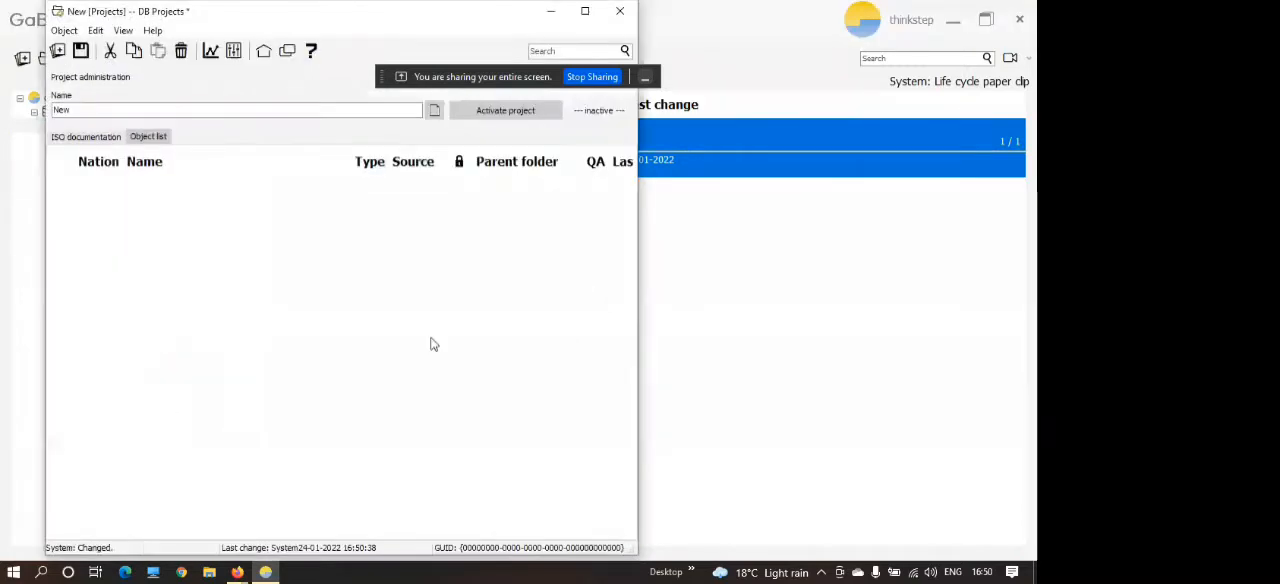
{"action": "left_click", "coordinate": [620, 11]}
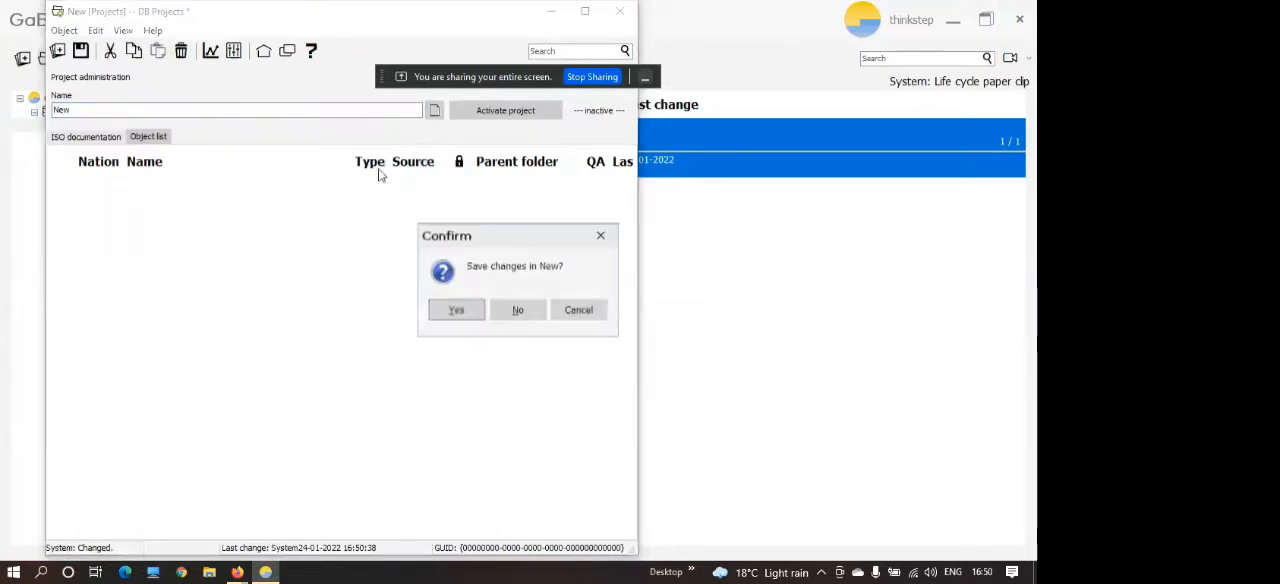
{"action": "left_click", "coordinate": [467, 314]}
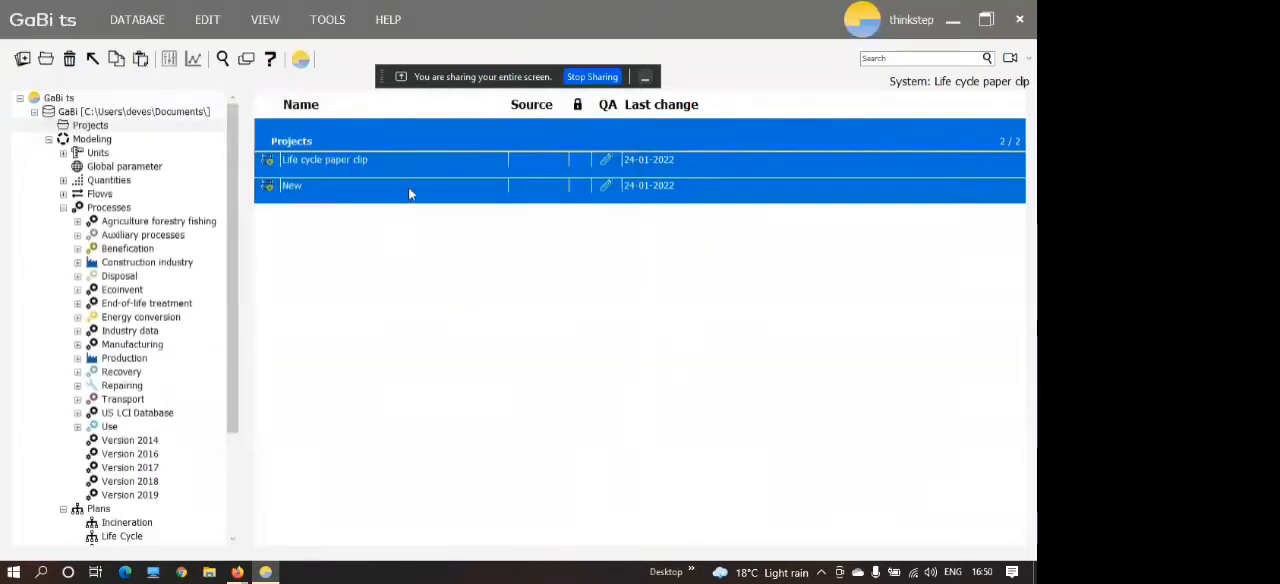
{"action": "left_click", "coordinate": [408, 187]}
{"action": "right_click", "coordinate": [408, 187]}
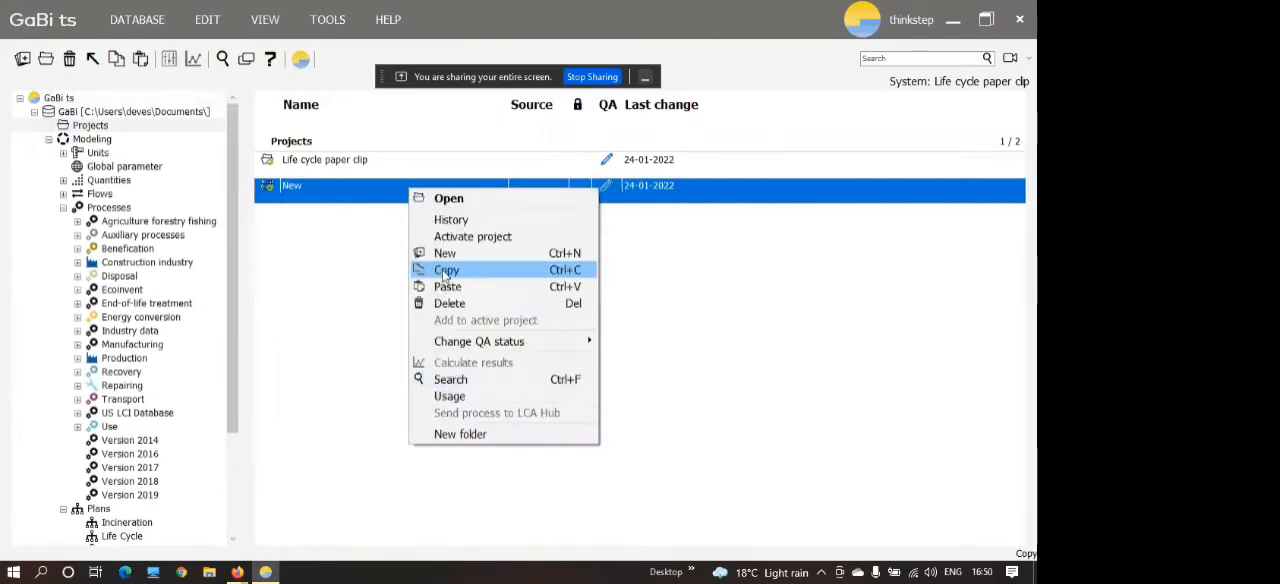
{"action": "left_click", "coordinate": [447, 304]}
{"action": "left_click", "coordinate": [507, 317]}
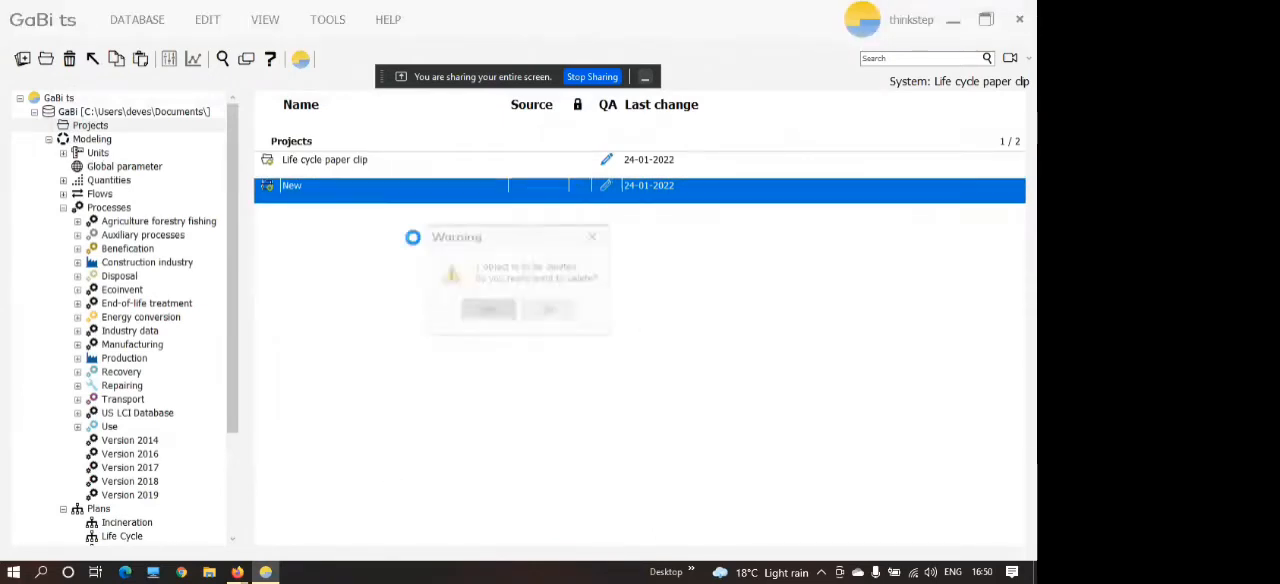
Open the Life cycle paper clip project to view its object list, and close it again.
{"action": "double_click", "coordinate": [366, 166]}
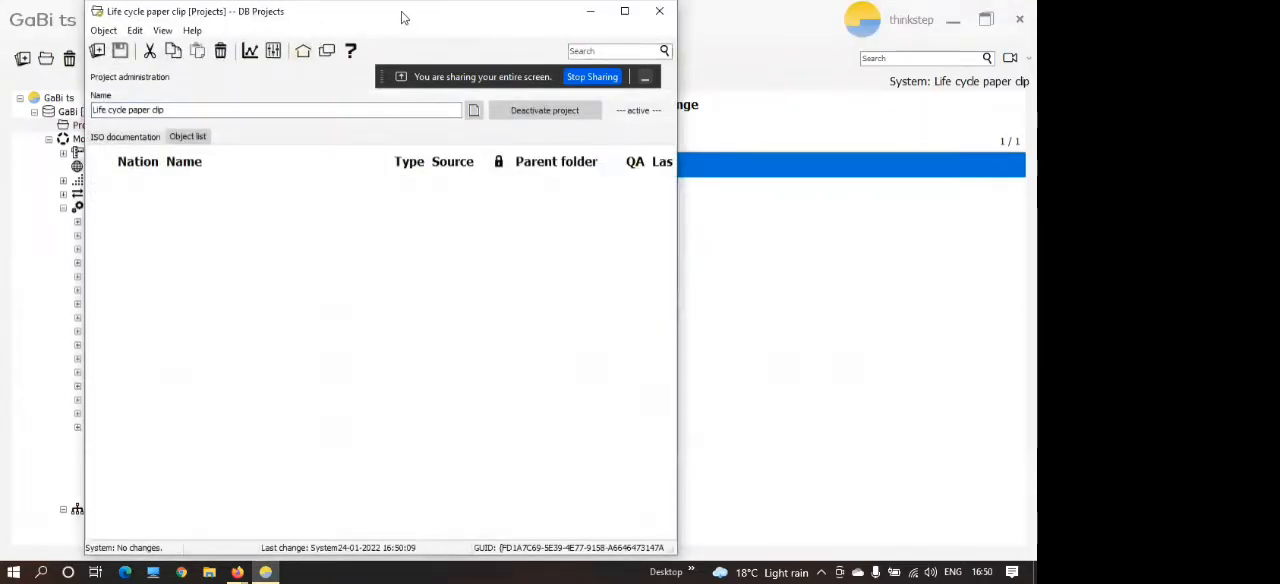
{"action": "left_click_drag", "start_coordinate": [403, 17], "coordinate": [574, 28]}
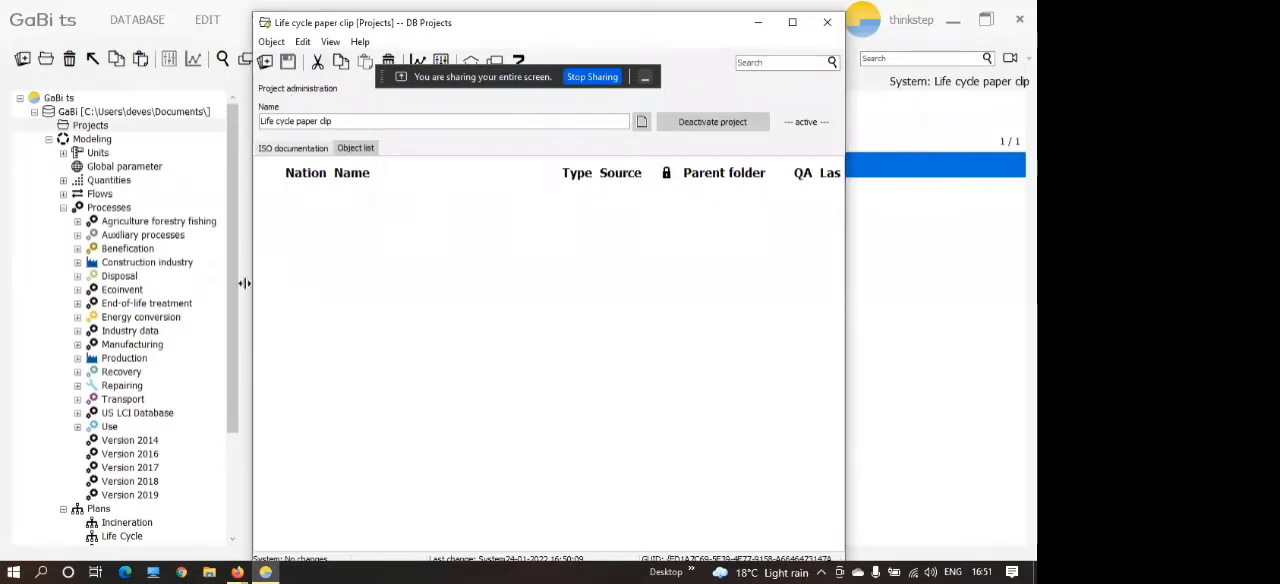
{"action": "left_click", "coordinate": [828, 22]}
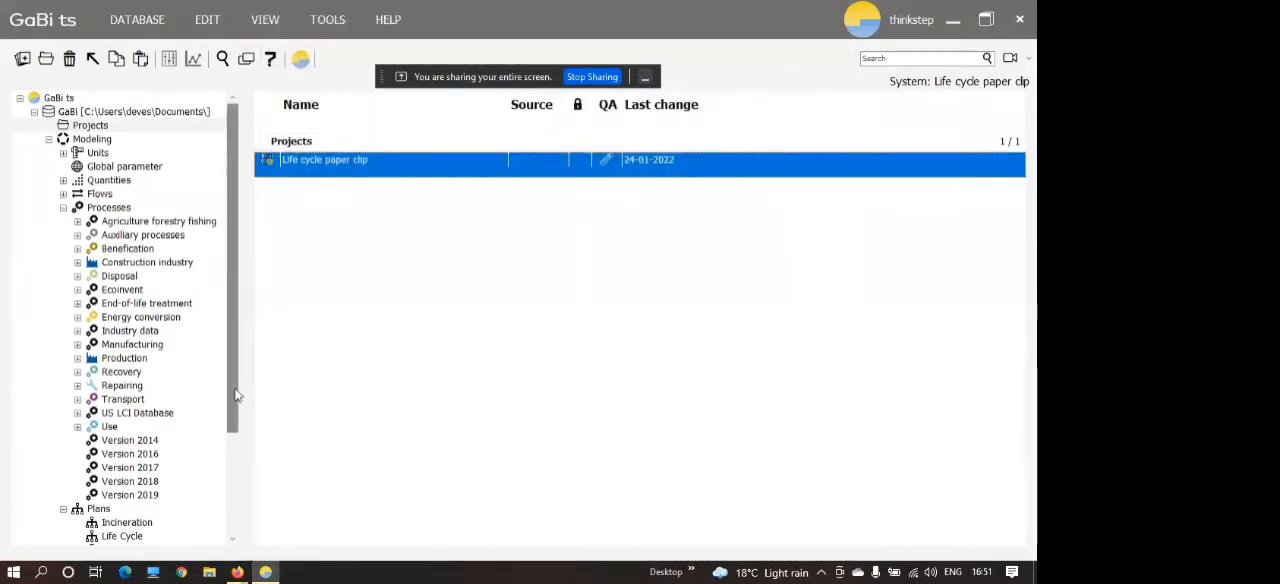
Create a new plan in the Plans folder.
{"action": "left_click_drag", "start_coordinate": [228, 391], "coordinate": [226, 442]}
{"action": "double_click", "coordinate": [101, 443]}
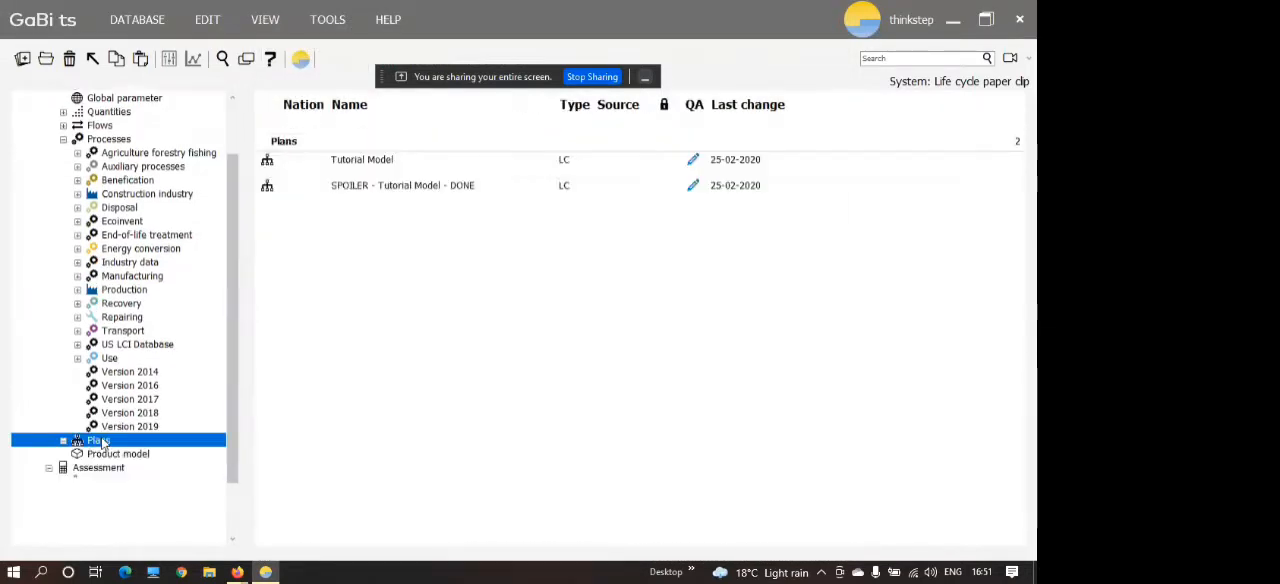
{"action": "right_click", "coordinate": [435, 303]}
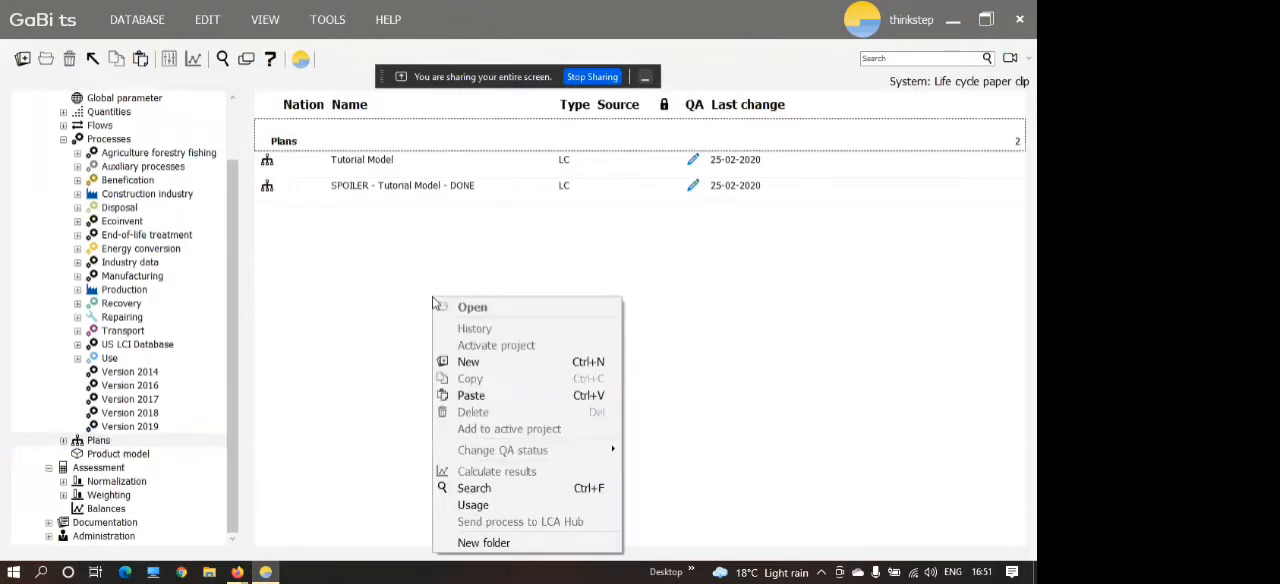
{"action": "left_click", "coordinate": [474, 362]}
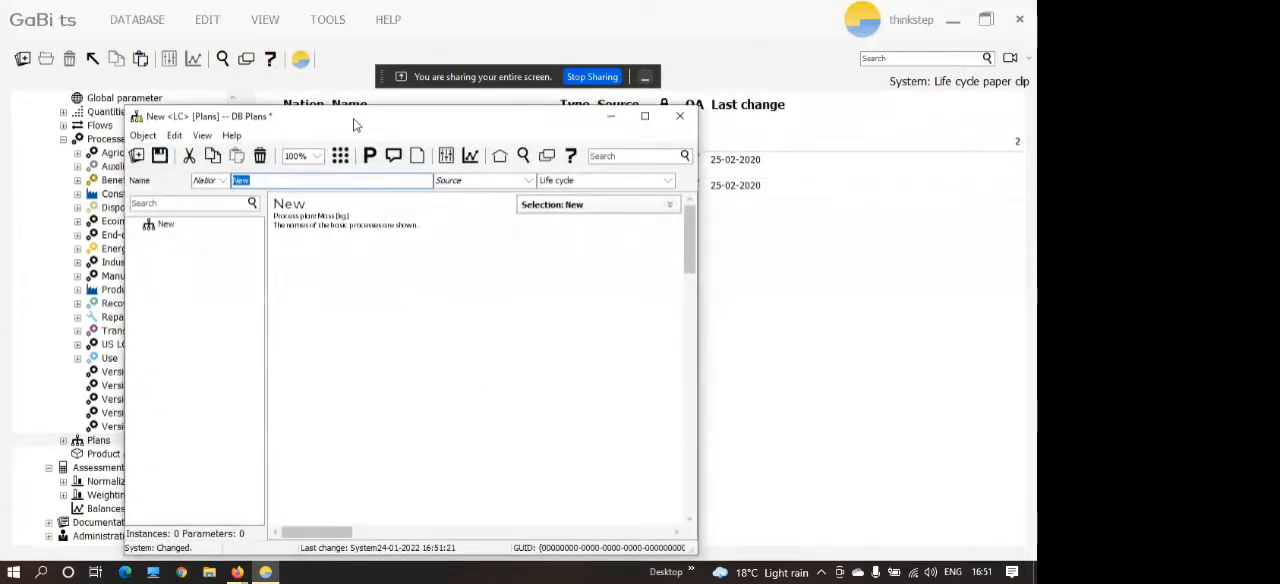
{"action": "left_click_drag", "start_coordinate": [353, 124], "coordinate": [391, 104]}
Name the new plan "Life cycle steel paper clip" and save it.
{"action": "left_click", "coordinate": [310, 160]}
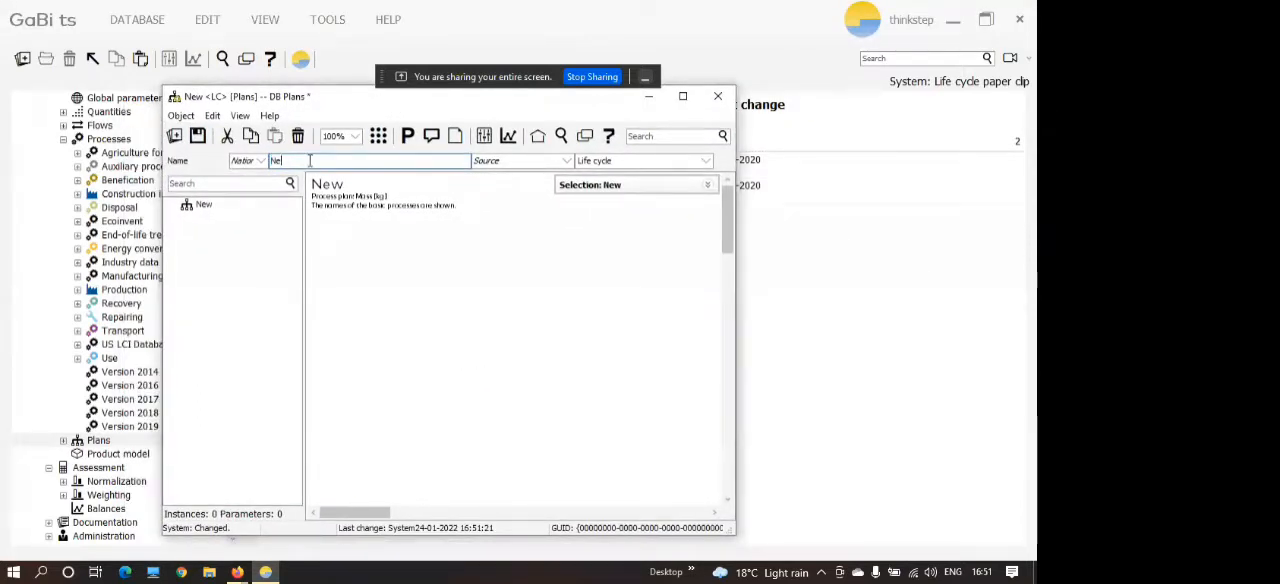
{"action": "key", "text": "BackSpace"}
{"action": "key", "text": "BackSpace"}
{"action": "type", "text": "Life cycle steel paper "}
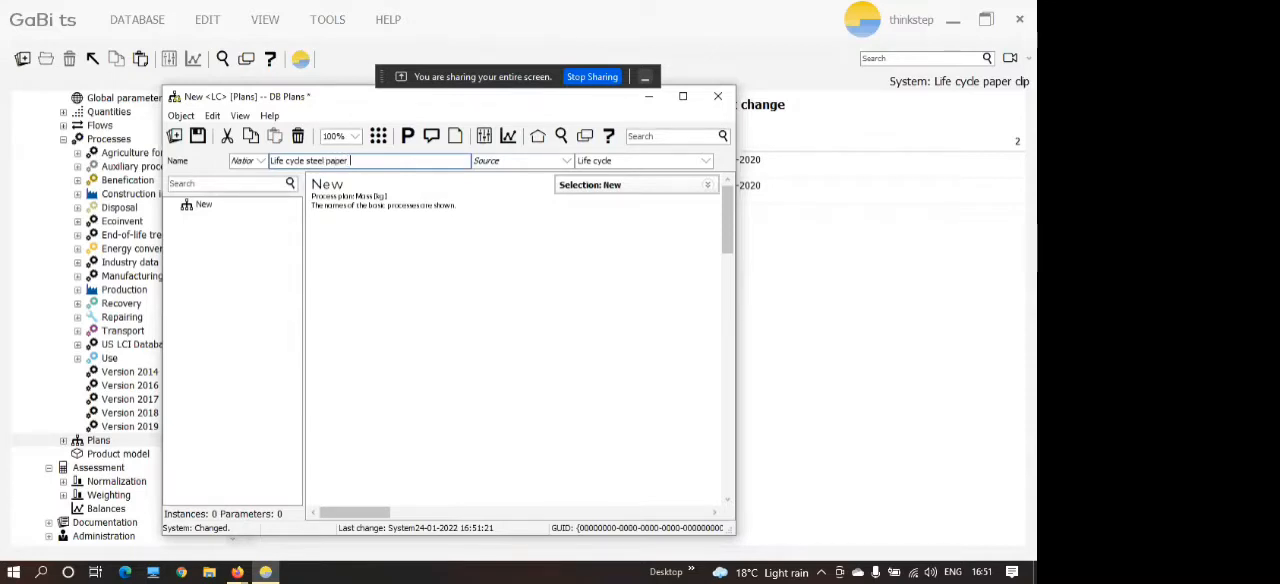
{"action": "type", "text": "clip"}
{"action": "left_click", "coordinate": [198, 137]}
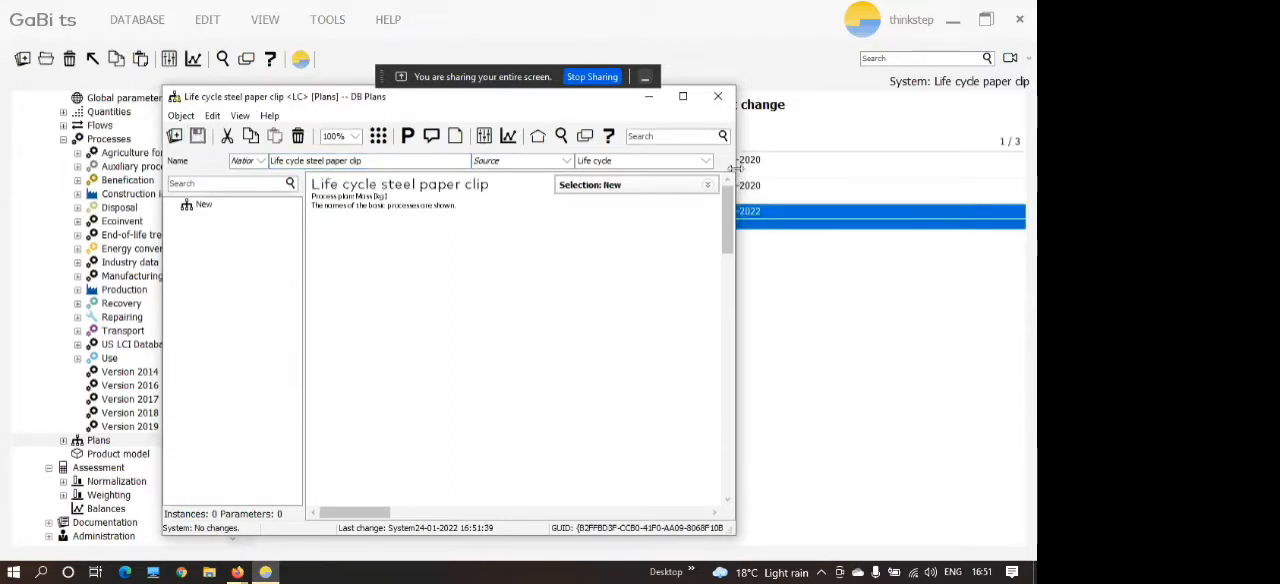
Widen the plan window and place it beside the database tree.
{"action": "left_click_drag", "start_coordinate": [735, 174], "coordinate": [965, 174]}
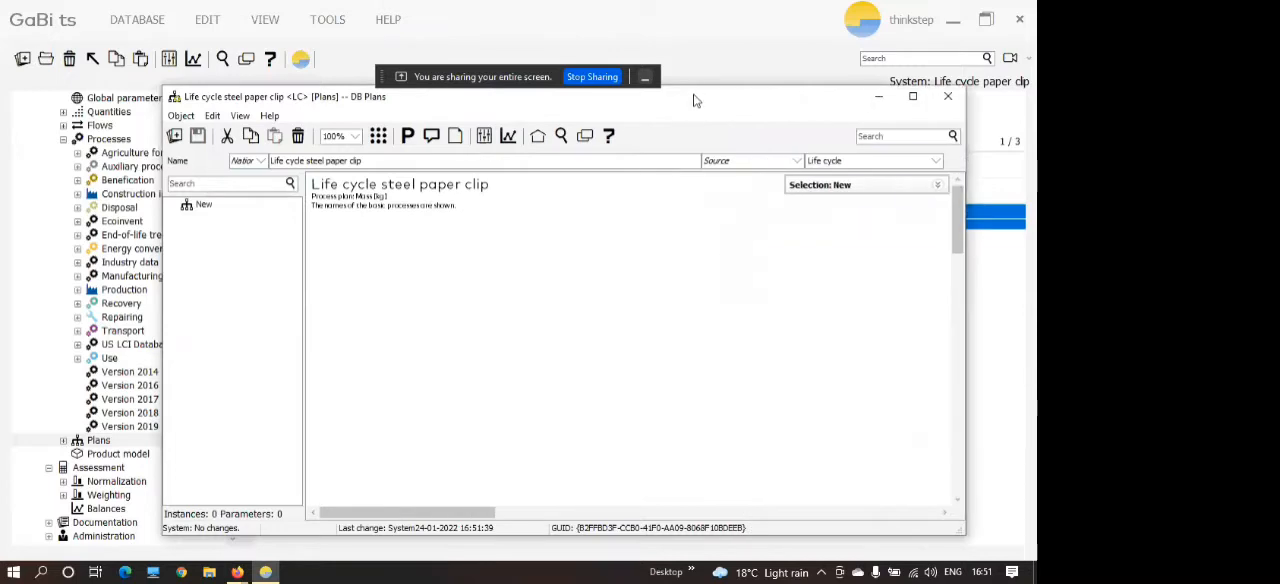
{"action": "left_click_drag", "start_coordinate": [695, 100], "coordinate": [766, 107]}
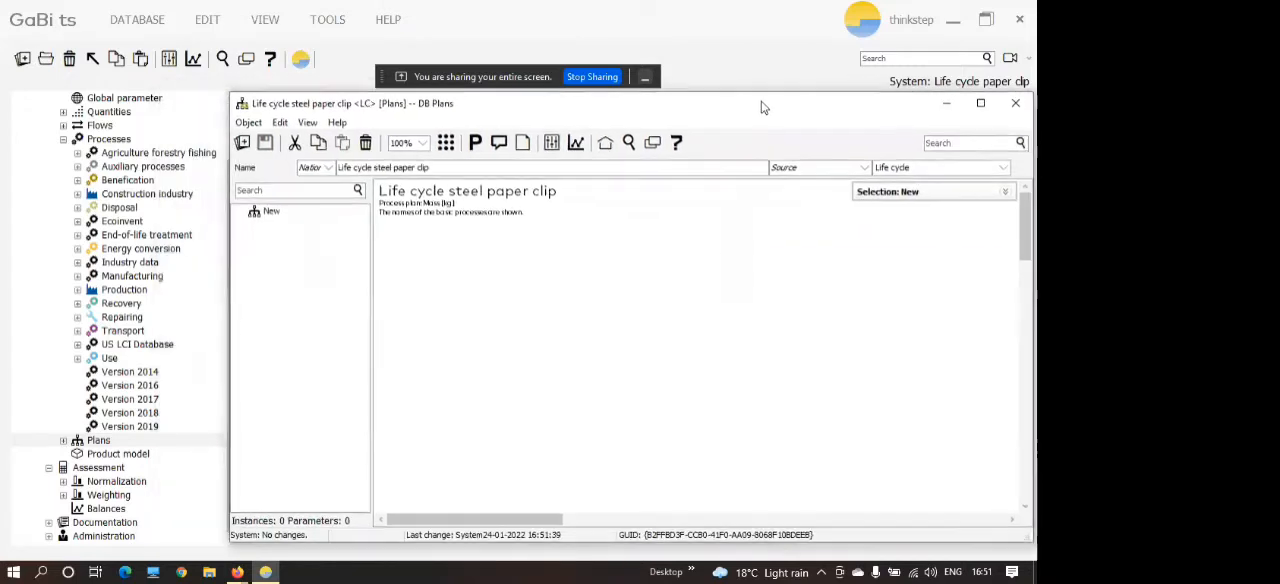
{"action": "right_click", "coordinate": [536, 284]}
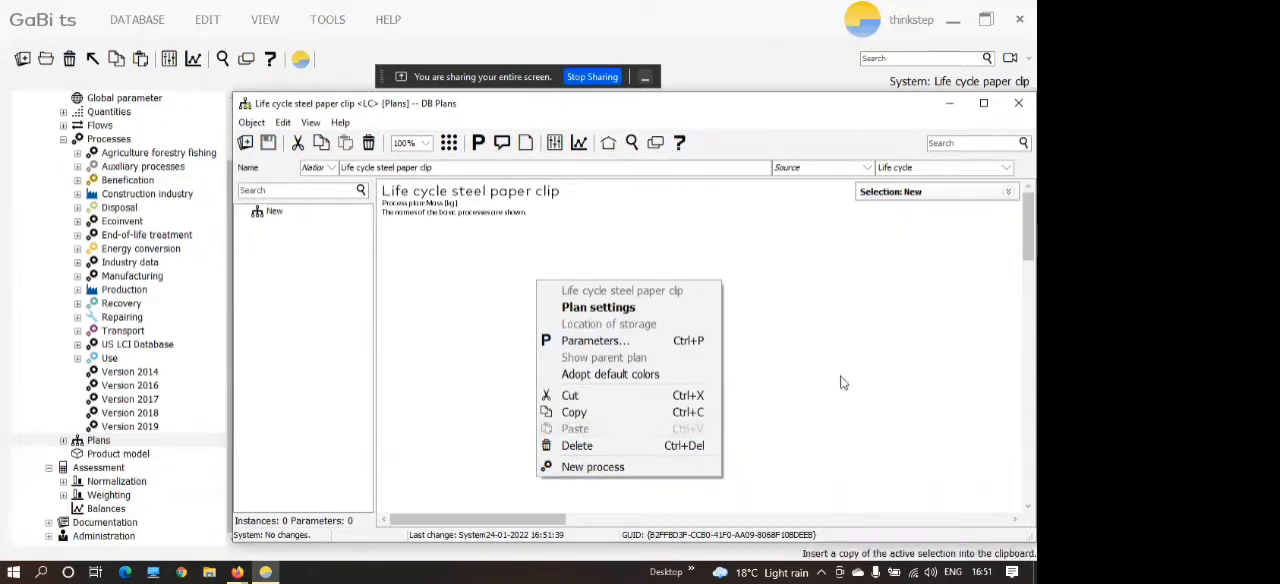
{"action": "left_click", "coordinate": [674, 235]}
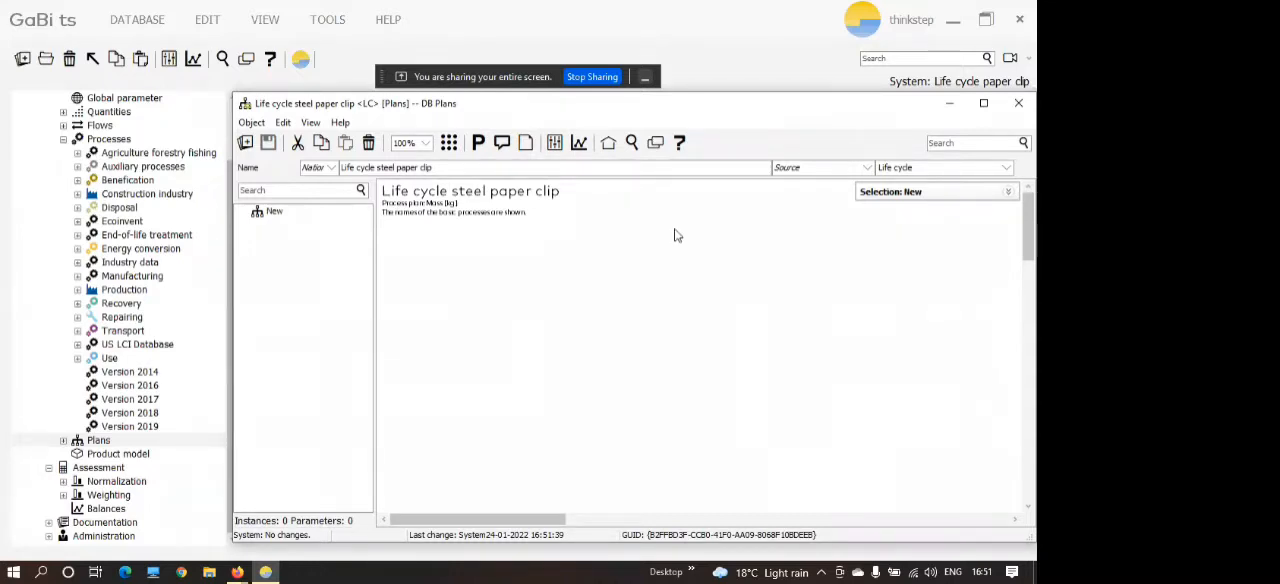
Search for "steel wire" and add the DE process "Steel wire rod - open input steel billet" to the plan.
{"action": "left_click", "coordinate": [633, 147]}
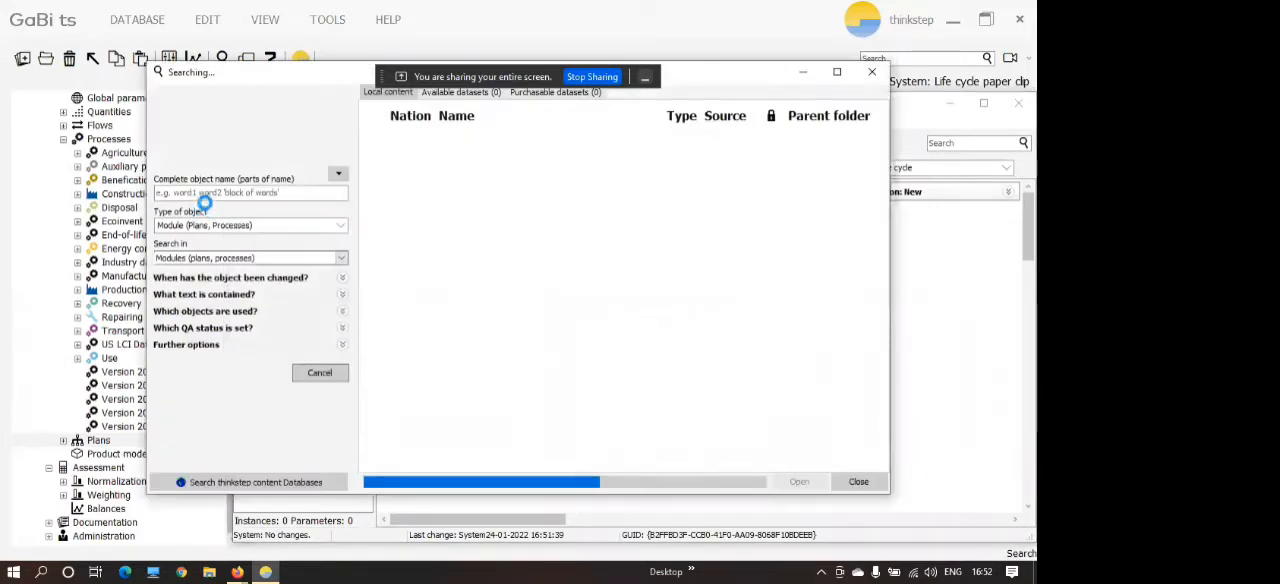
{"action": "type", "text": "steel wire"}
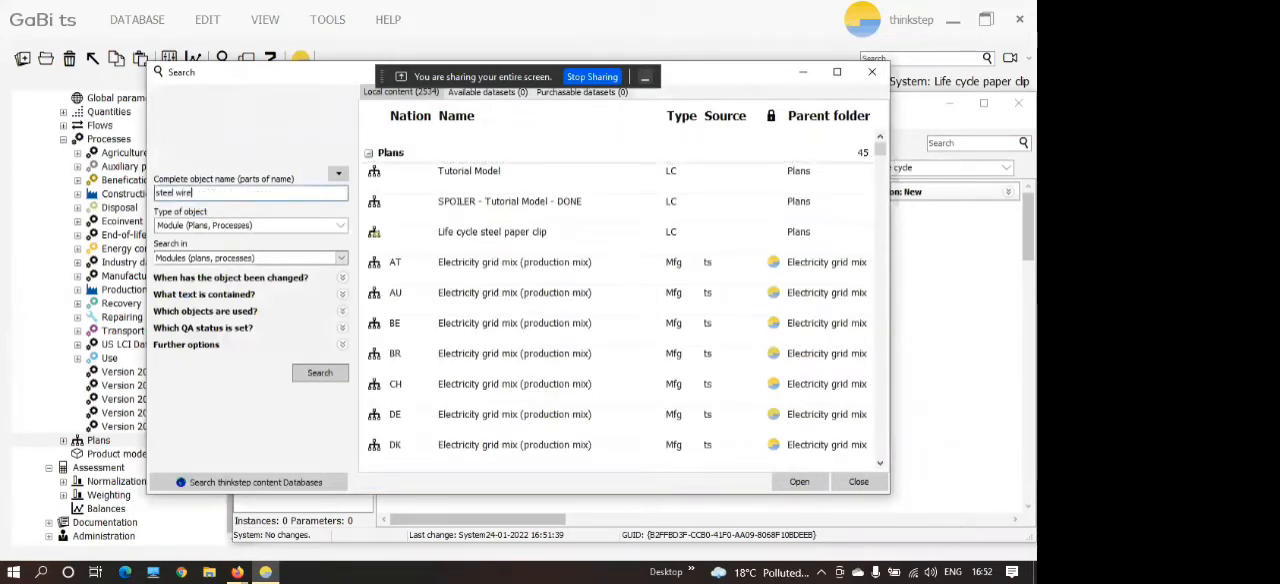
{"action": "key", "text": "Return"}
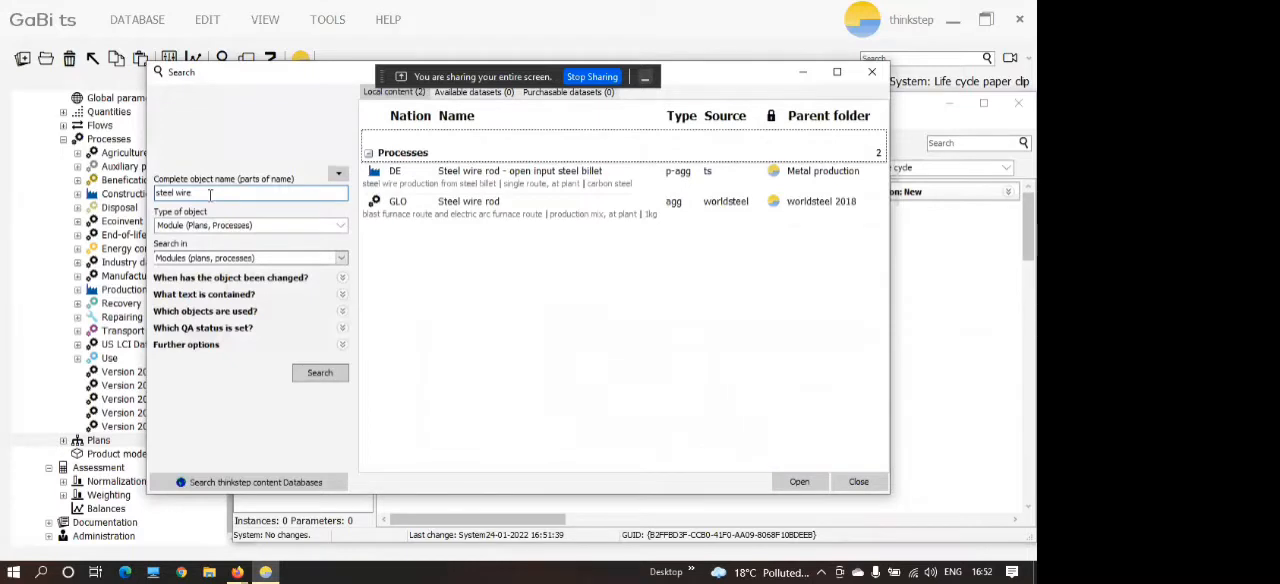
{"action": "left_click", "coordinate": [415, 182]}
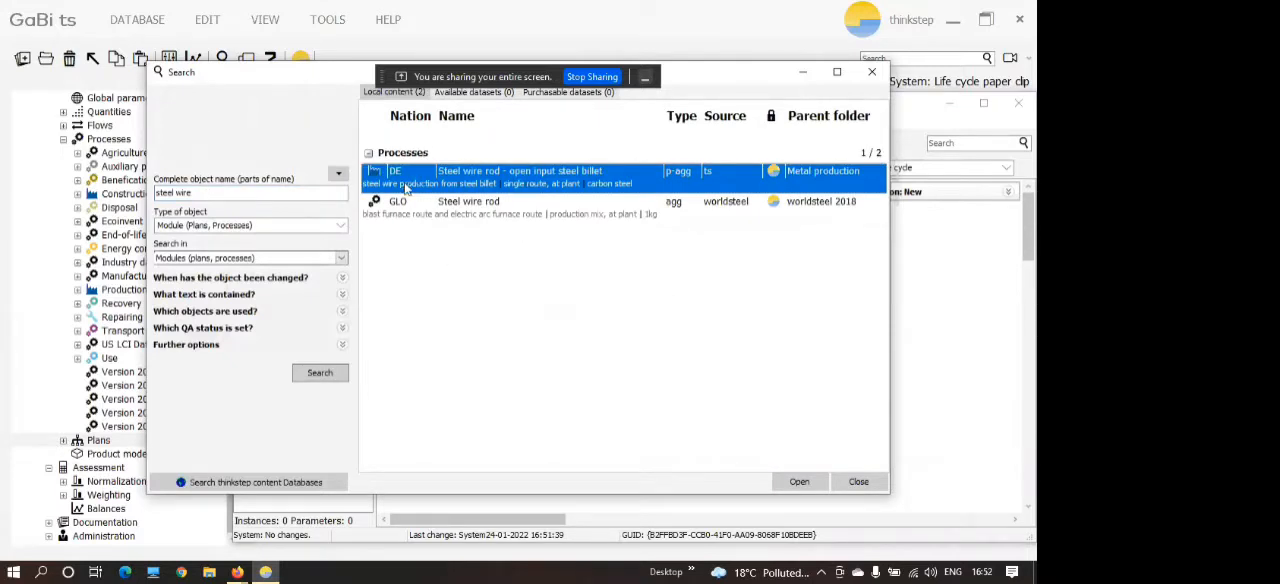
{"action": "left_click_drag", "start_coordinate": [1030, 313], "coordinate": [995, 318]}
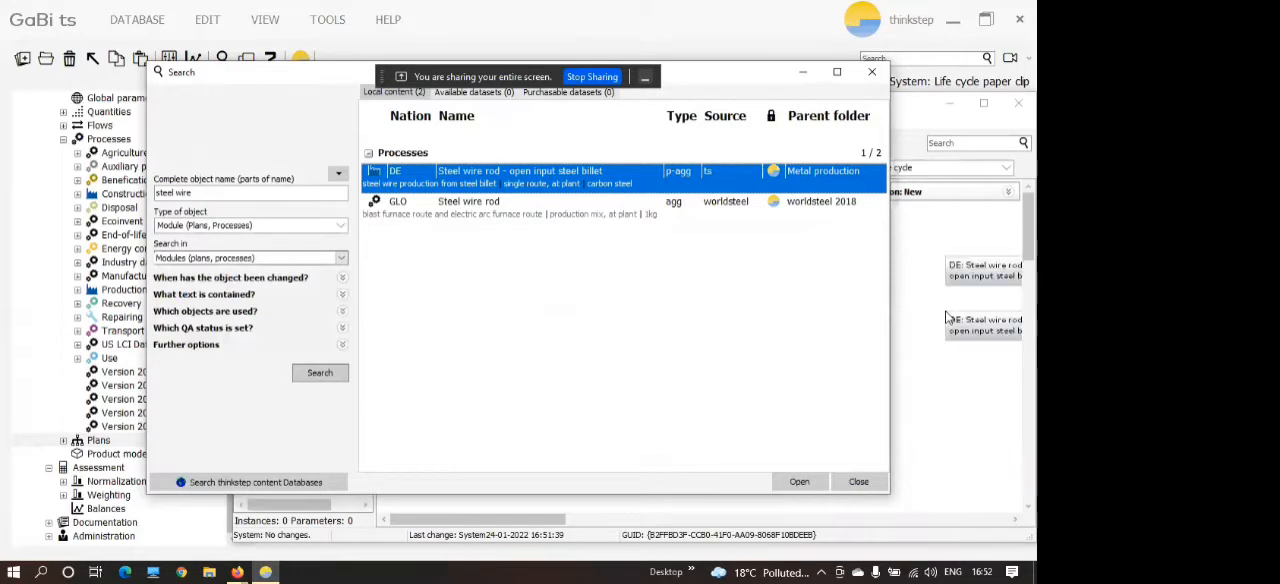
{"action": "left_click", "coordinate": [868, 76]}
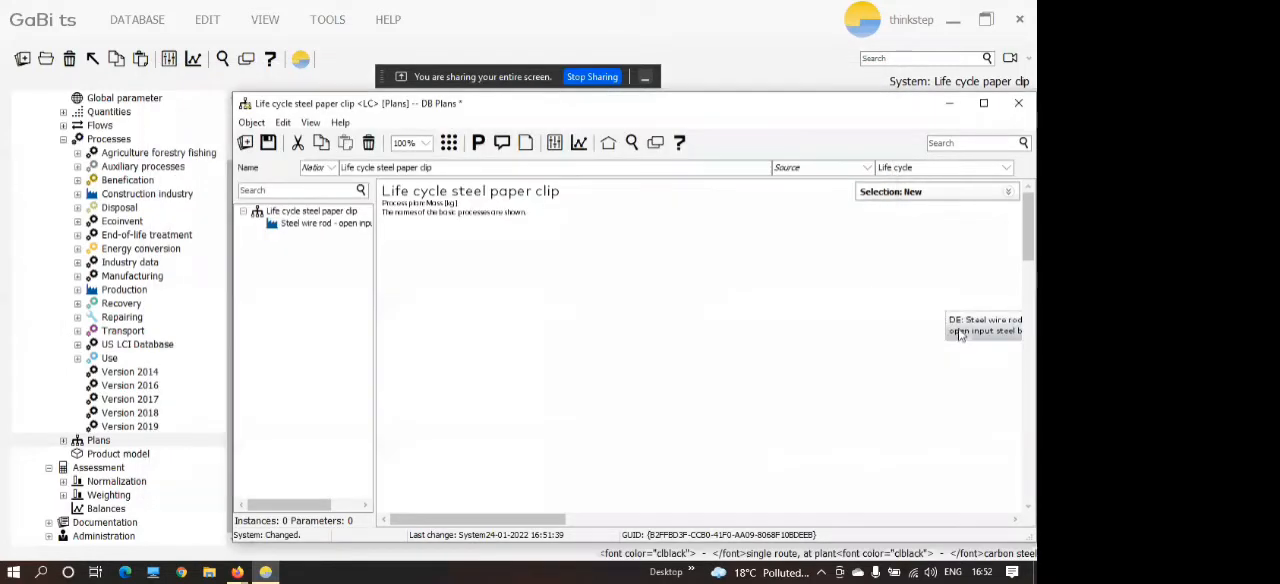
Reposition the "Steel wire rod - open input steel billet" process near the middle of the plan.
{"action": "left_click", "coordinate": [884, 339]}
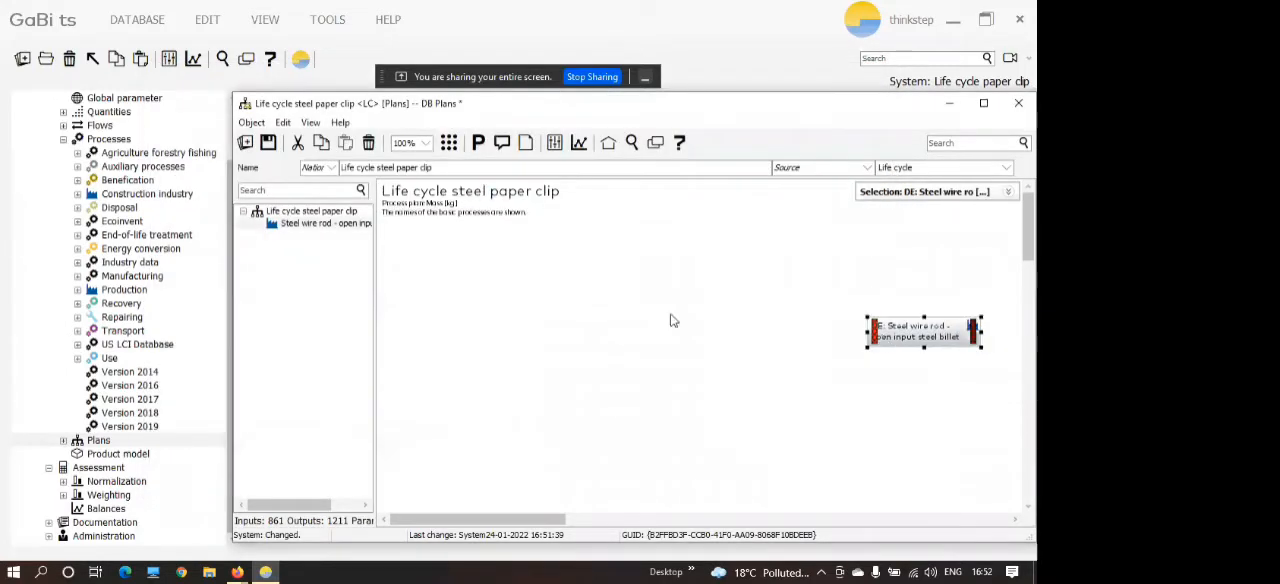
{"action": "left_click", "coordinate": [672, 321]}
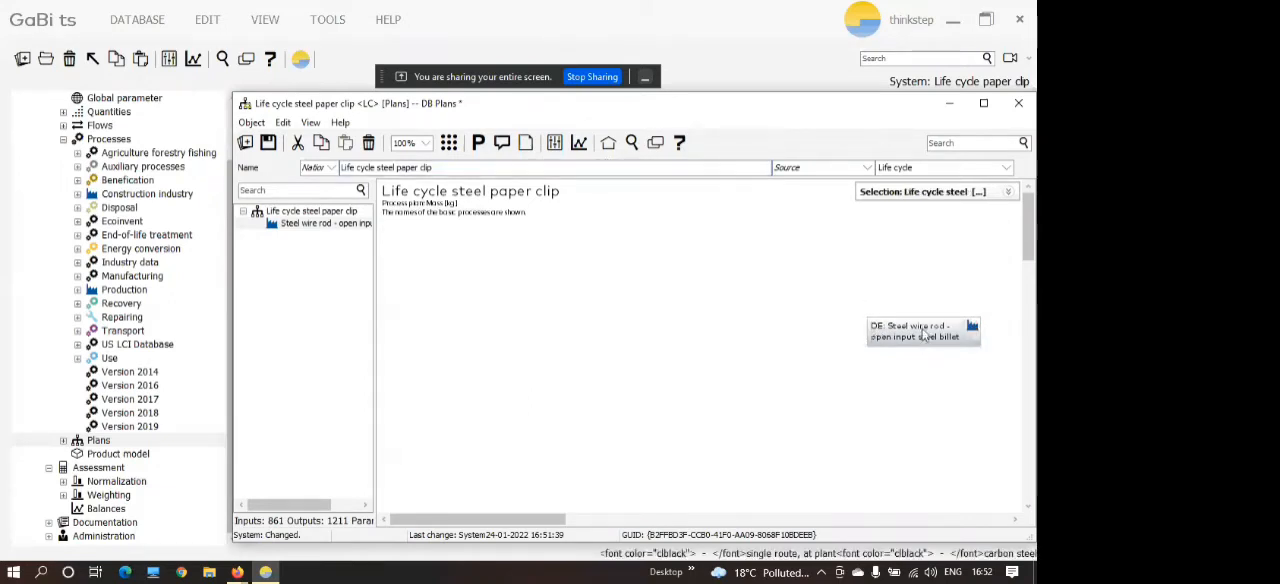
{"action": "left_click_drag", "start_coordinate": [925, 334], "coordinate": [703, 326]}
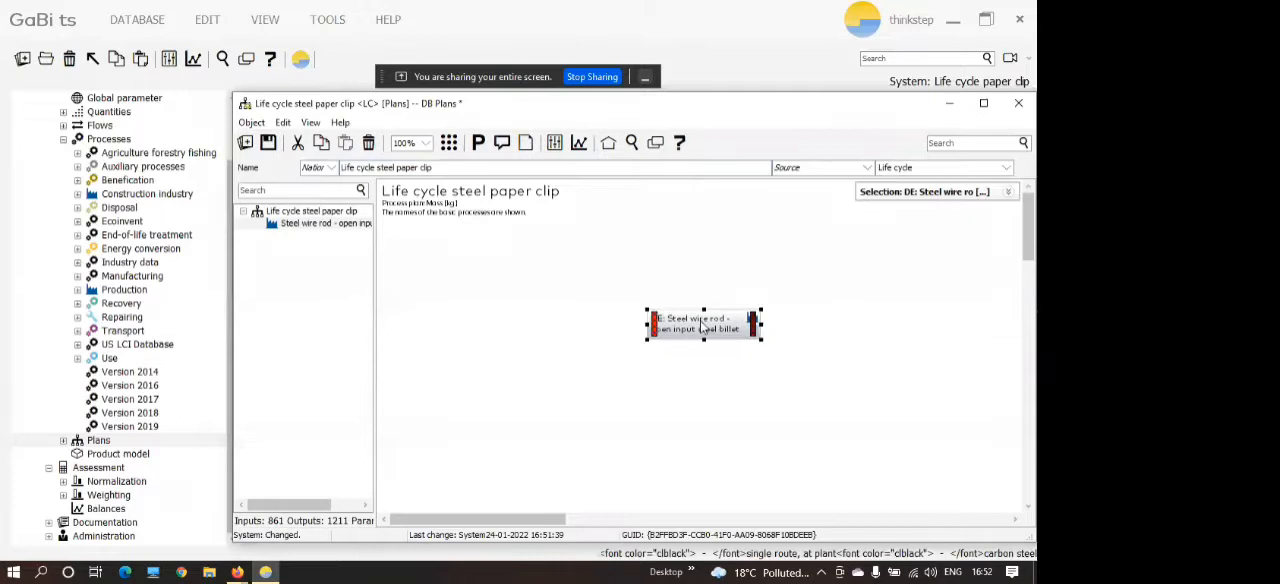
Search the plans and processes for "paper clip bending" and close the search.
{"action": "left_click", "coordinate": [631, 144]}
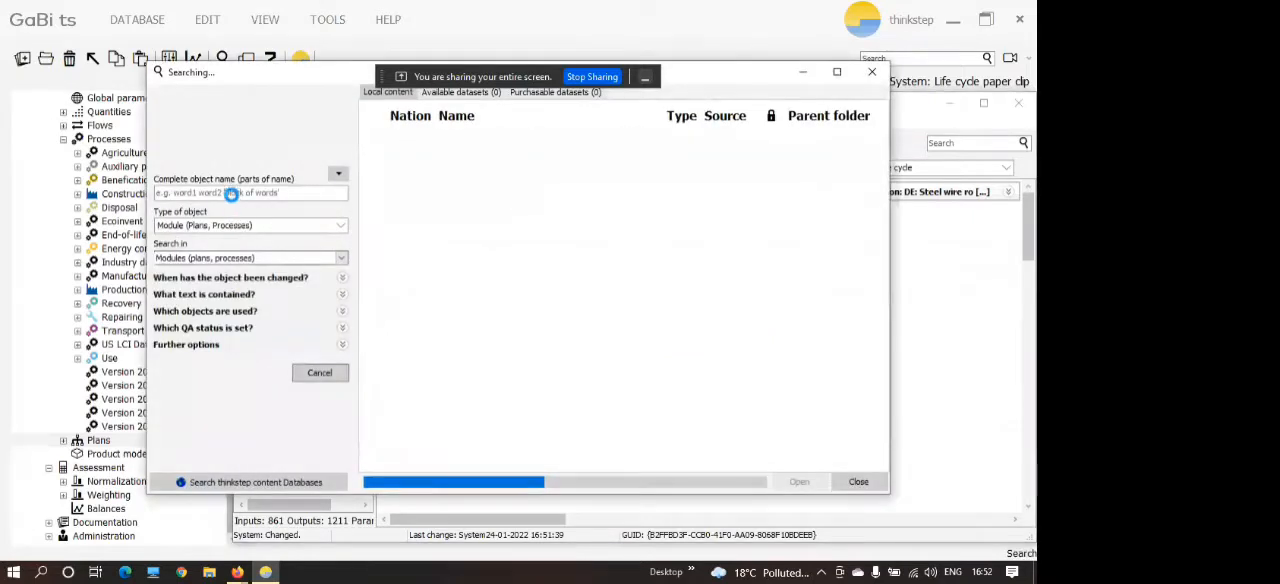
{"action": "left_click", "coordinate": [235, 195]}
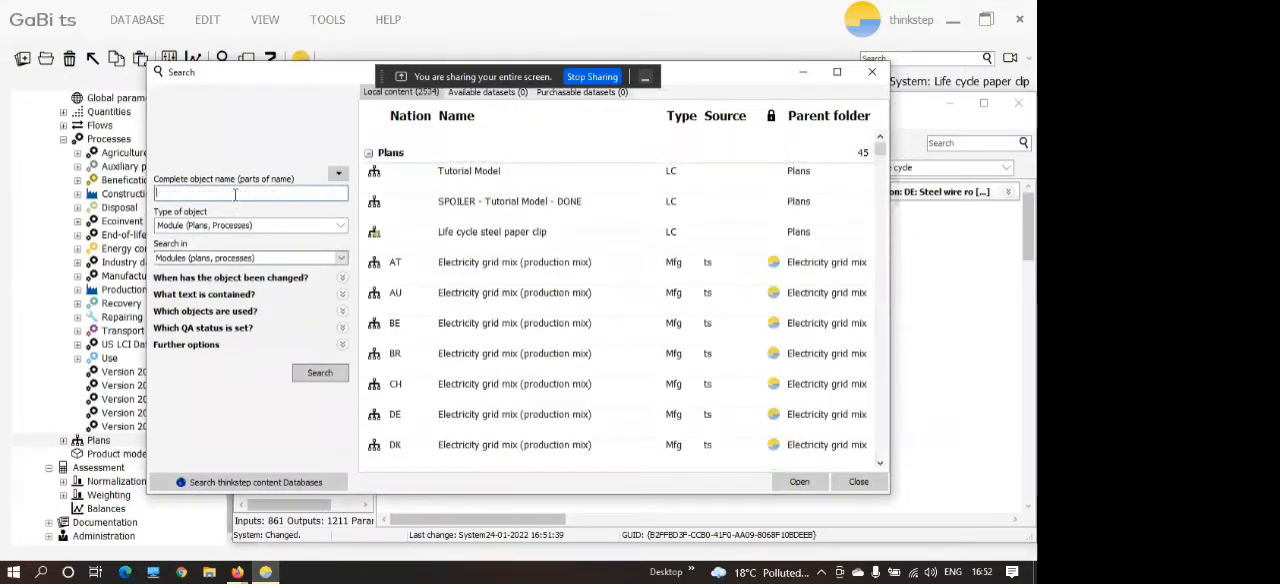
{"action": "type", "text": "paper cl"}
{"action": "type", "text": "ip bednding"}
{"action": "key", "text": "Return"}
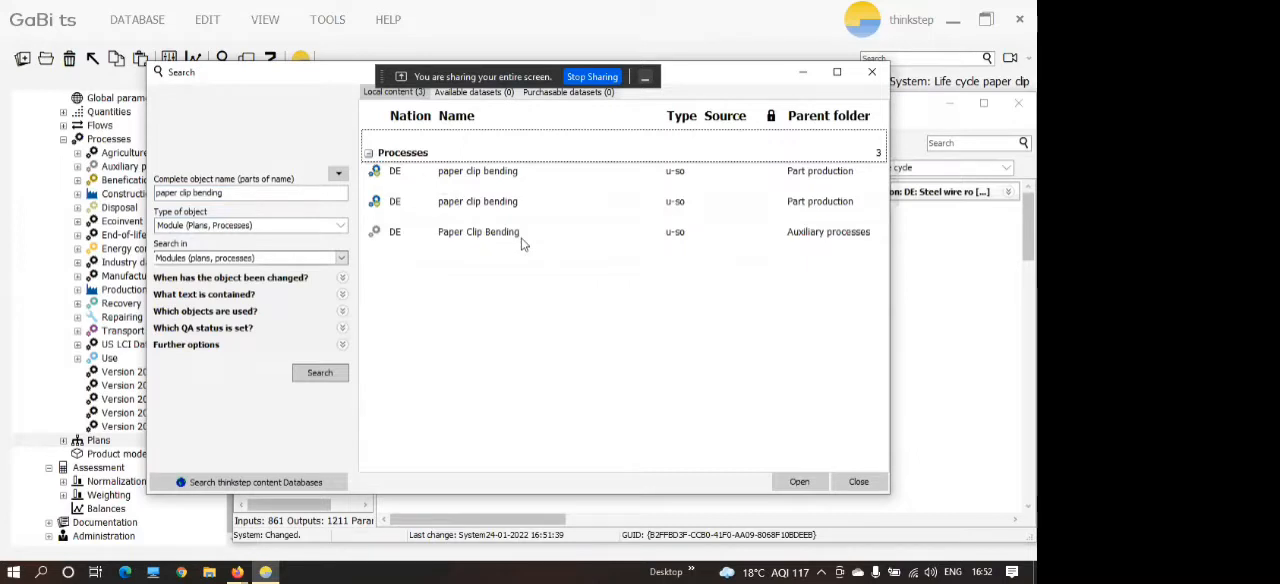
{"action": "left_click", "coordinate": [876, 75]}
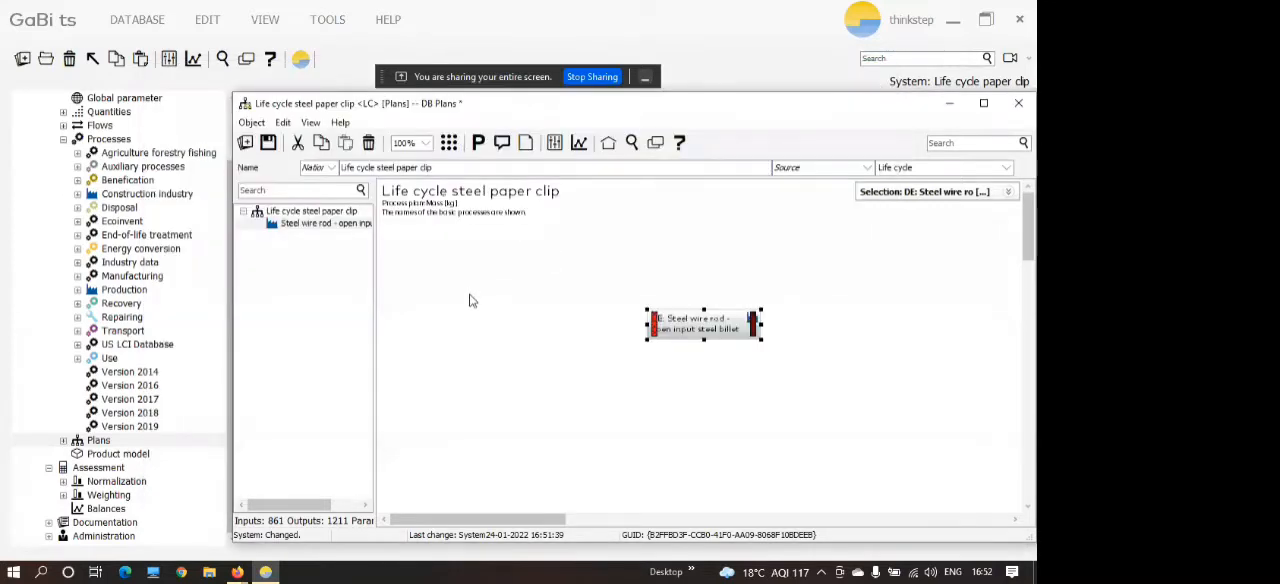
Create a new process from the plan, stored in the Part production folder under Production.
{"action": "right_click", "coordinate": [470, 300]}
{"action": "left_click", "coordinate": [503, 478]}
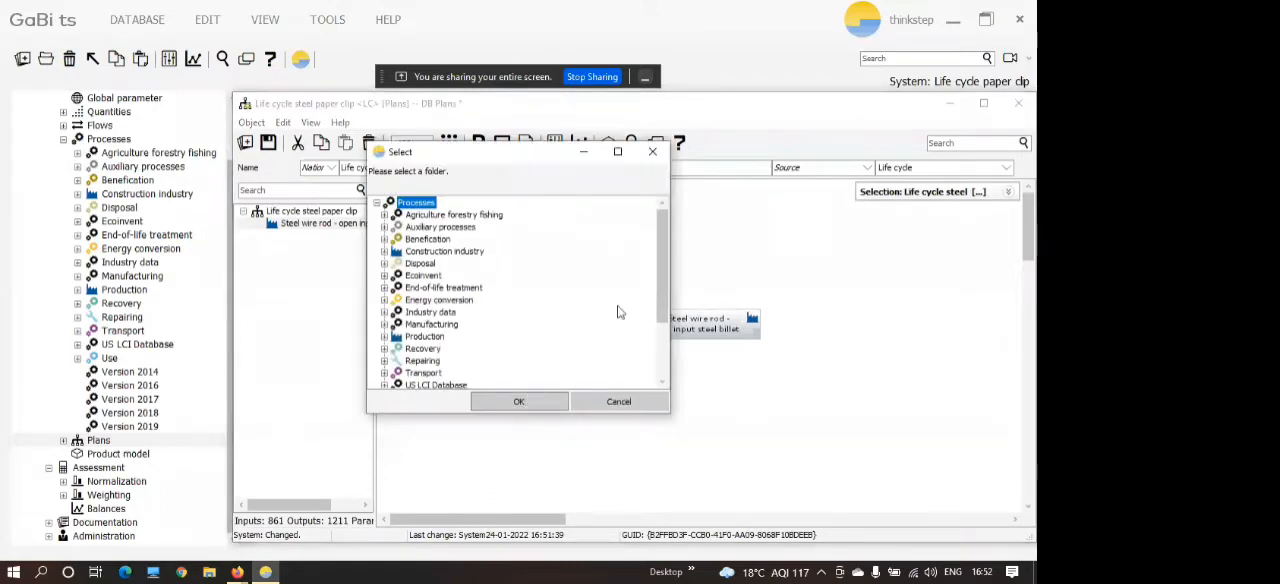
{"action": "left_click_drag", "start_coordinate": [494, 158], "coordinate": [558, 158]}
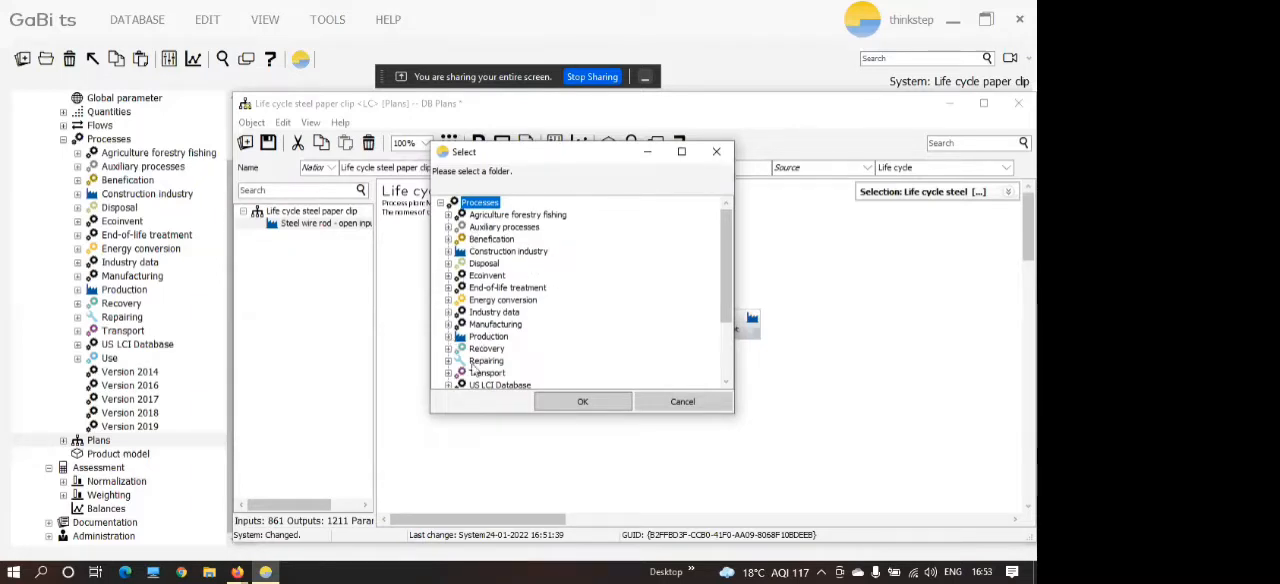
{"action": "left_click", "coordinate": [448, 336]}
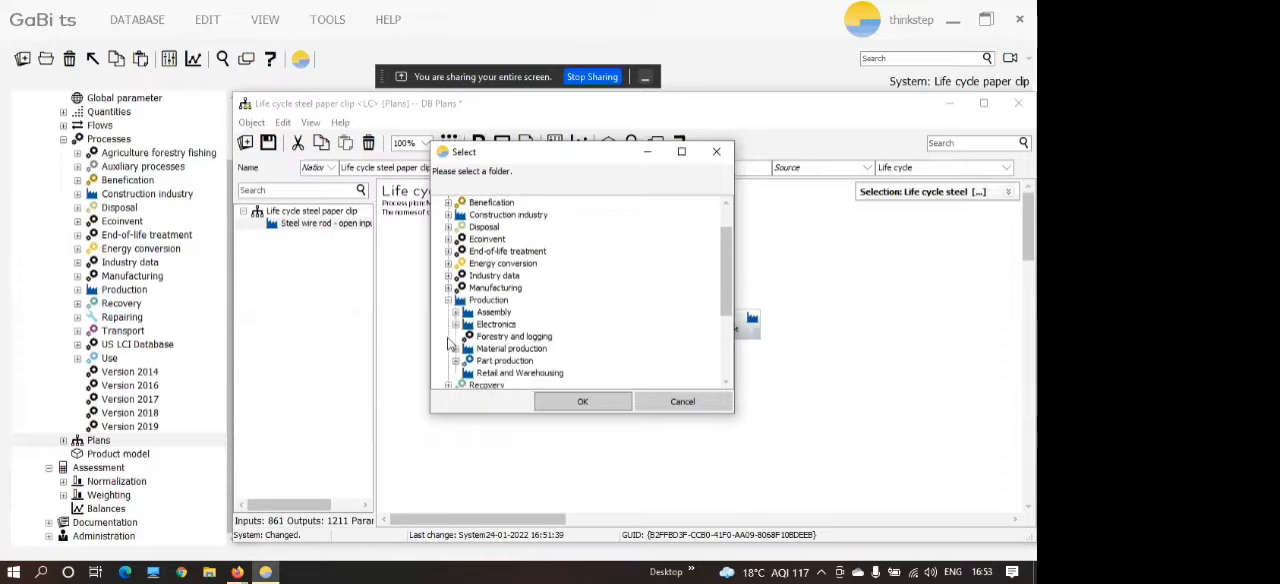
{"action": "left_click", "coordinate": [502, 361]}
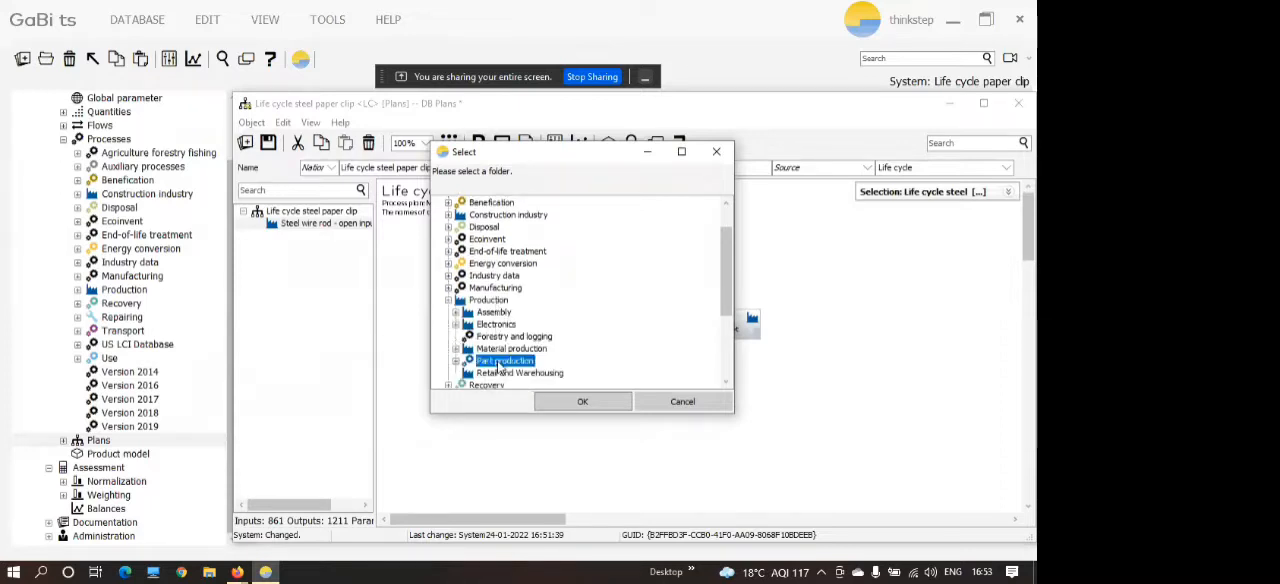
{"action": "left_click", "coordinate": [562, 403]}
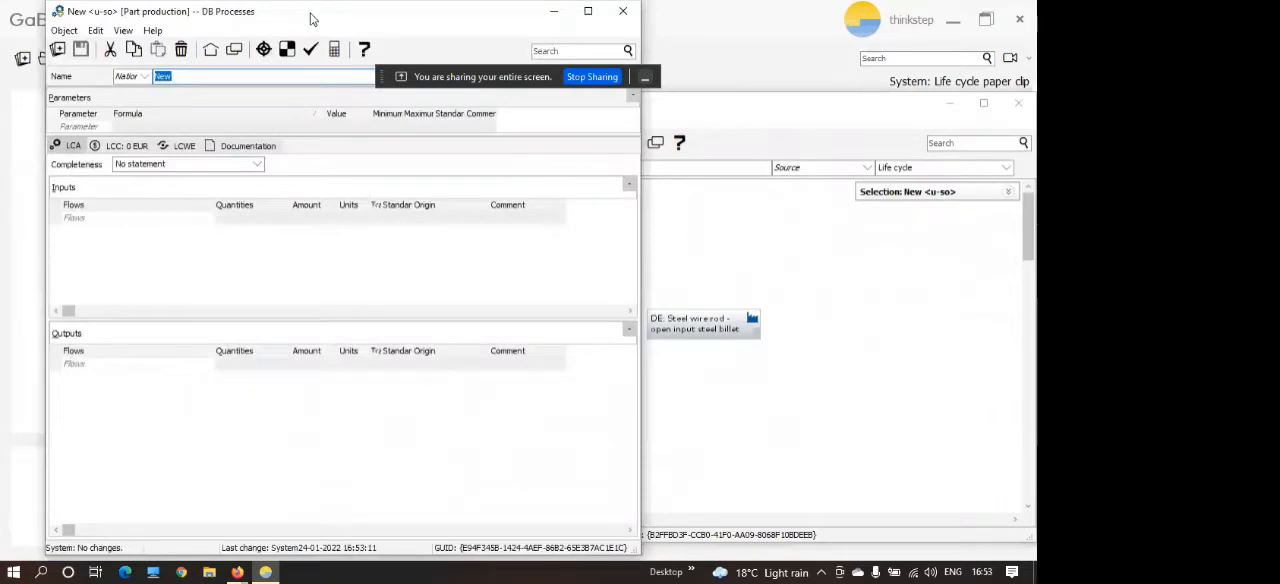
{"action": "left_click_drag", "start_coordinate": [309, 20], "coordinate": [281, 53]}
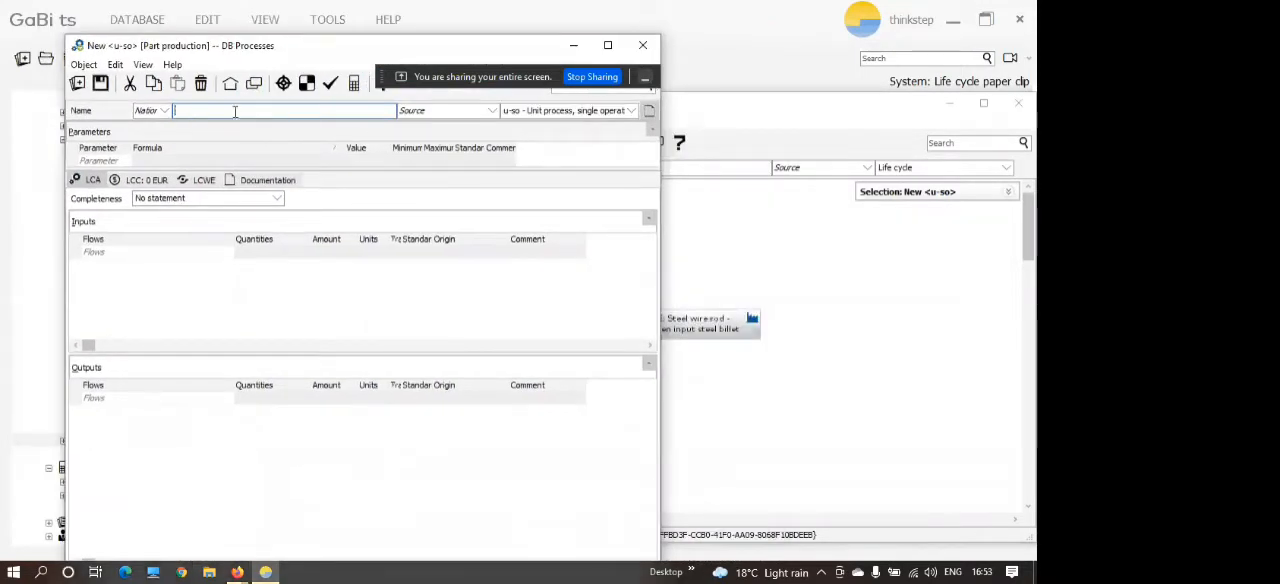
Name the new process "Paper clip bending".
{"action": "type", "text": "Pa"}
{"action": "type", "text": "r"}
{"action": "key", "text": "BackSpace"}
{"action": "key", "text": "BackSpace"}
{"action": "type", "text": "per clip bending"}
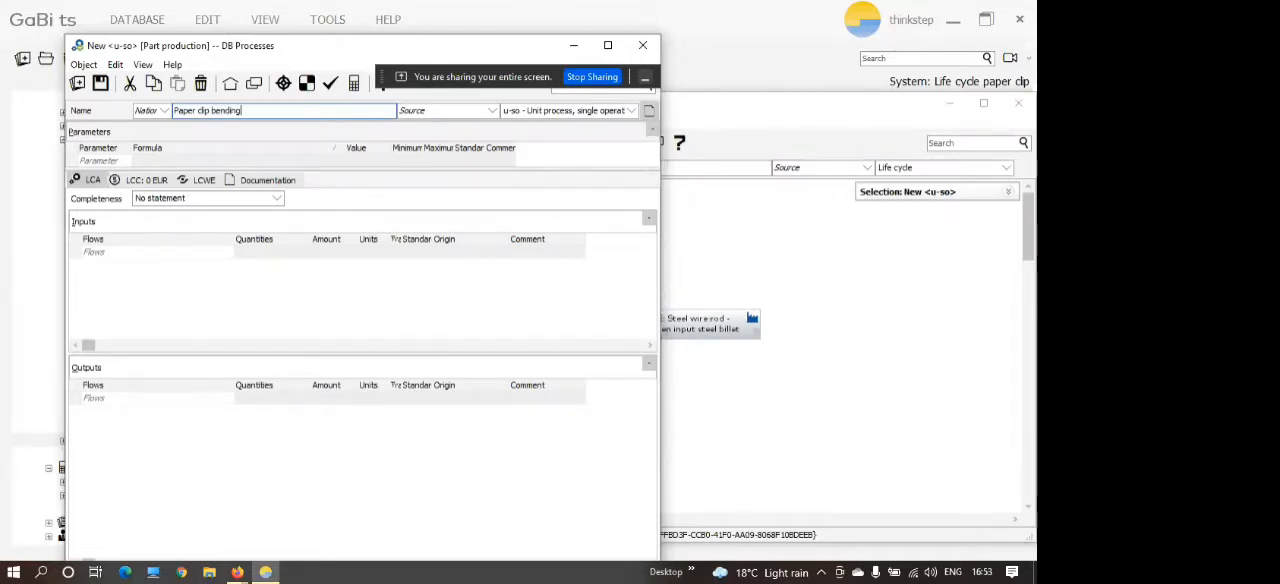
Set the process nation to DE and keep its type as "u-so - Unit process, single operation".
{"action": "left_click", "coordinate": [164, 111]}
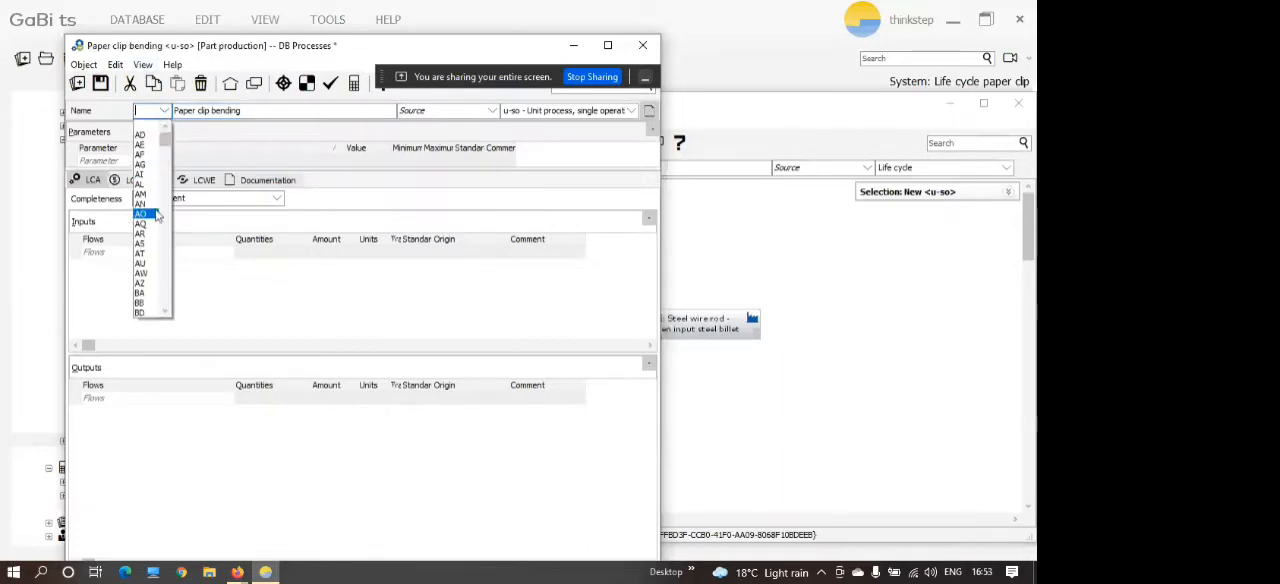
{"action": "type", "text": "de"}
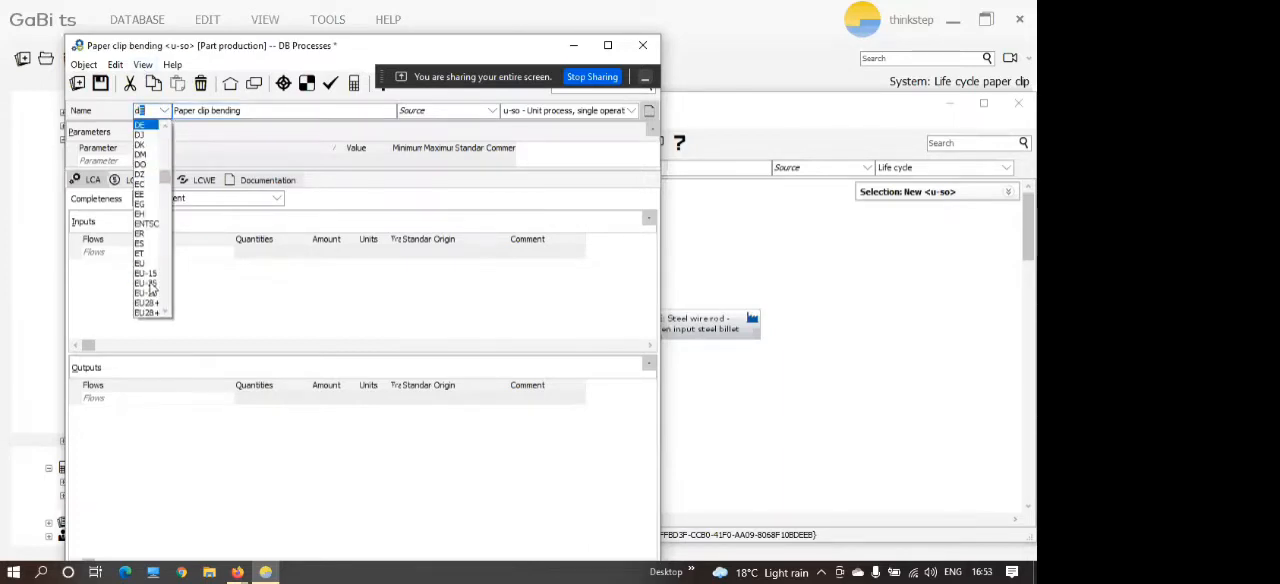
{"action": "key", "text": "Return"}
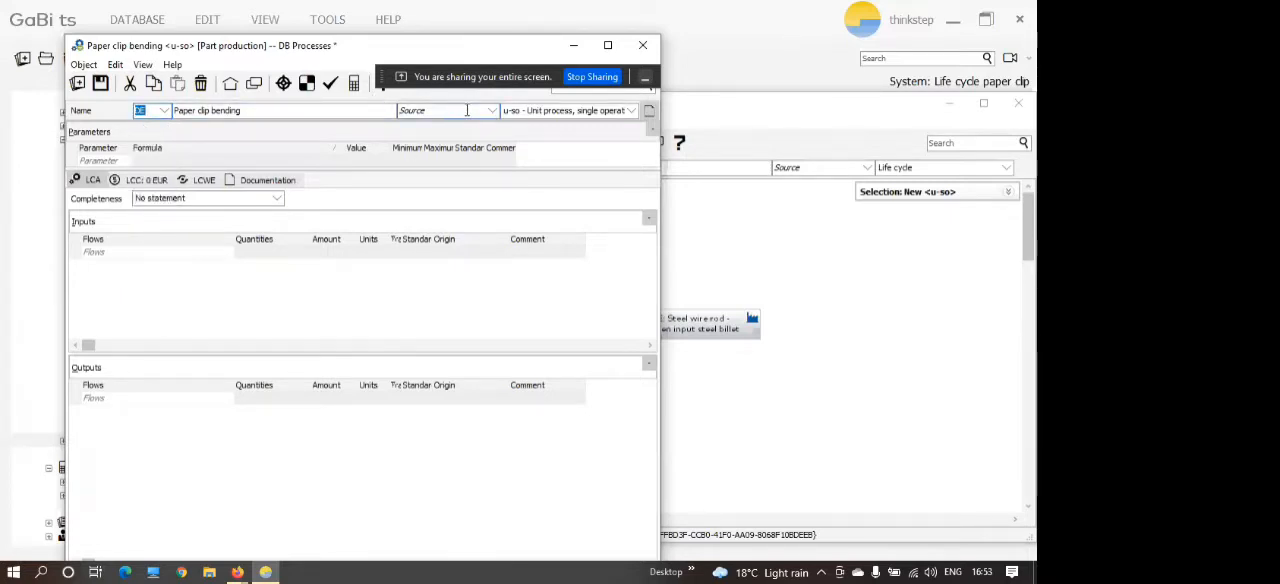
{"action": "left_click", "coordinate": [611, 112]}
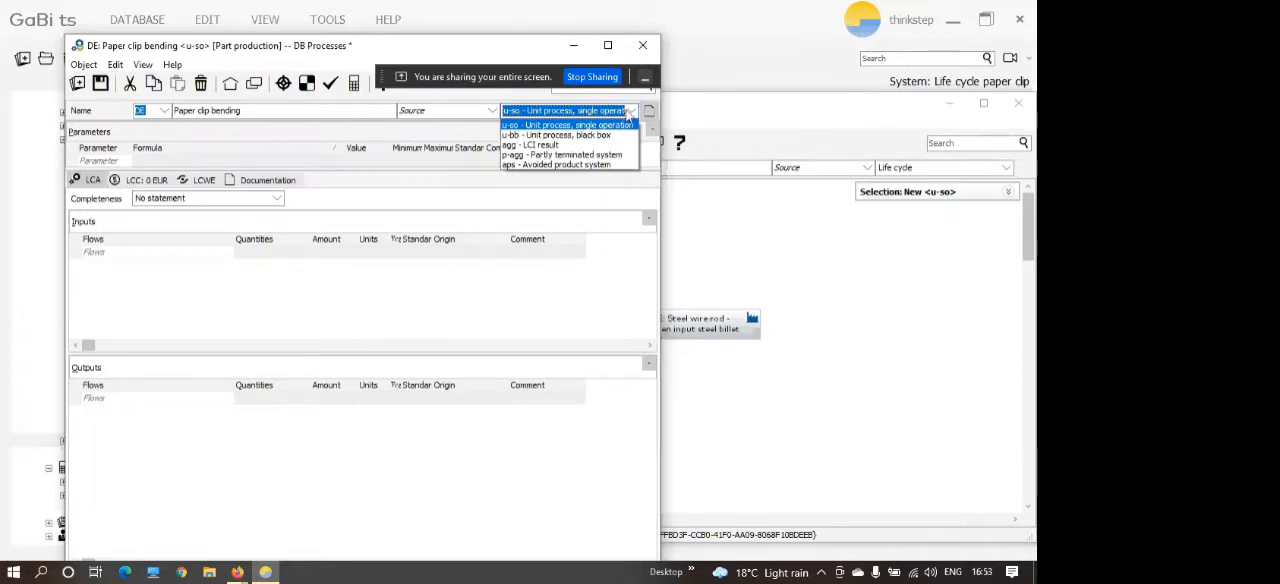
{"action": "left_click", "coordinate": [628, 112]}
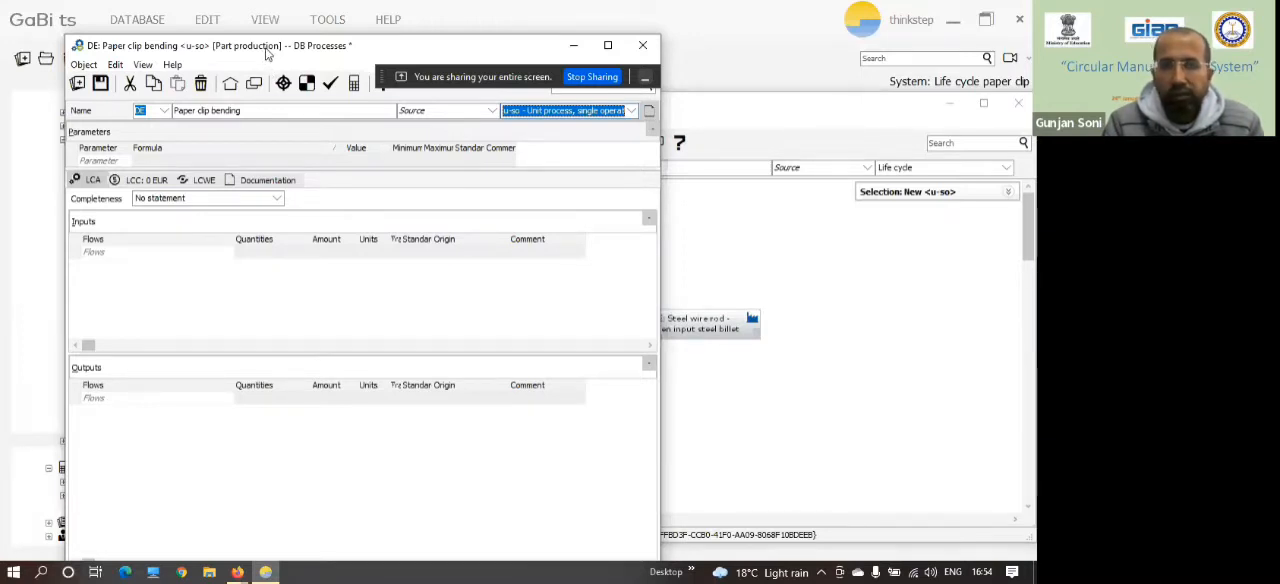
Search the flows for "steel wire" and add Steel wire [Metals] as an input of the process.
{"action": "left_click_drag", "start_coordinate": [266, 52], "coordinate": [282, 42]}
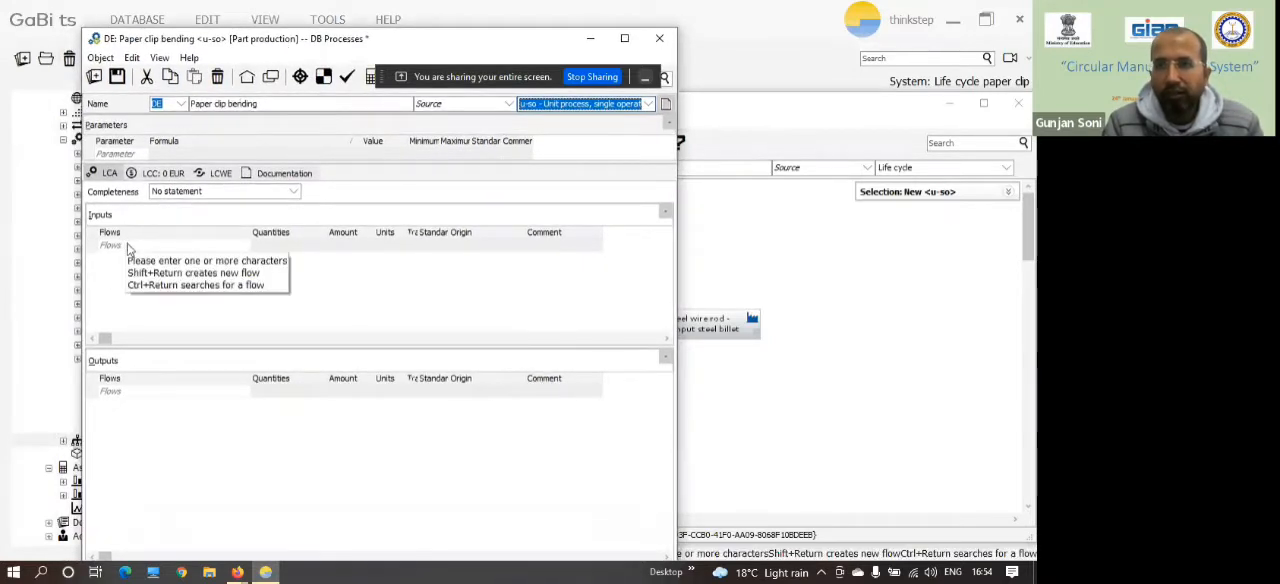
{"action": "left_click", "coordinate": [128, 247]}
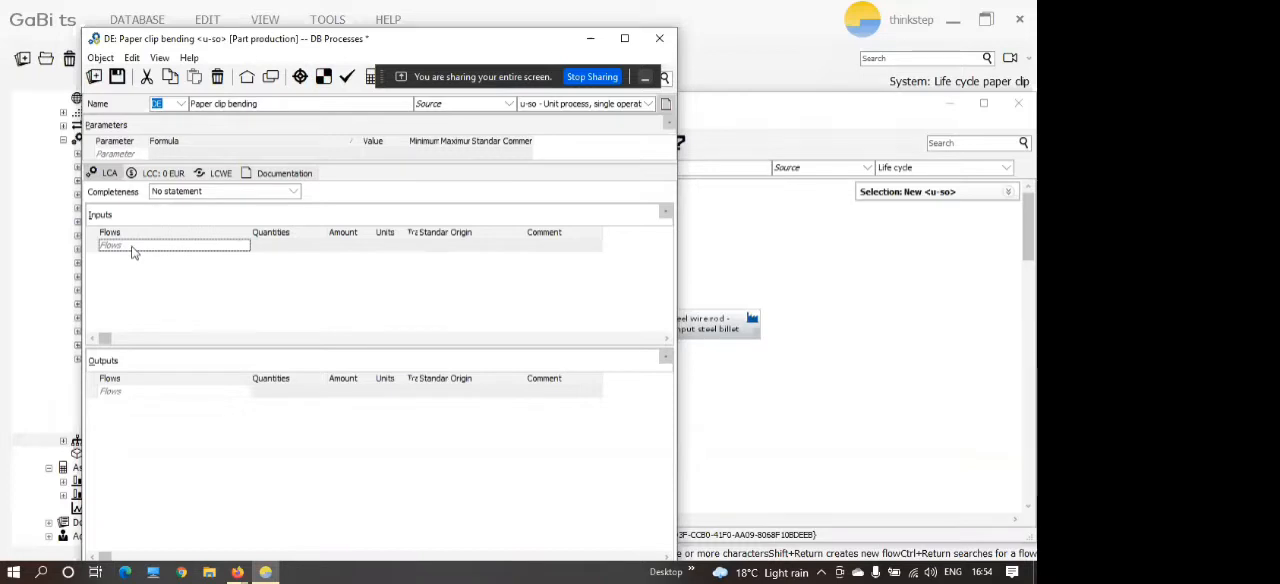
{"action": "left_click", "coordinate": [134, 248]}
{"action": "type", "text": "steel"}
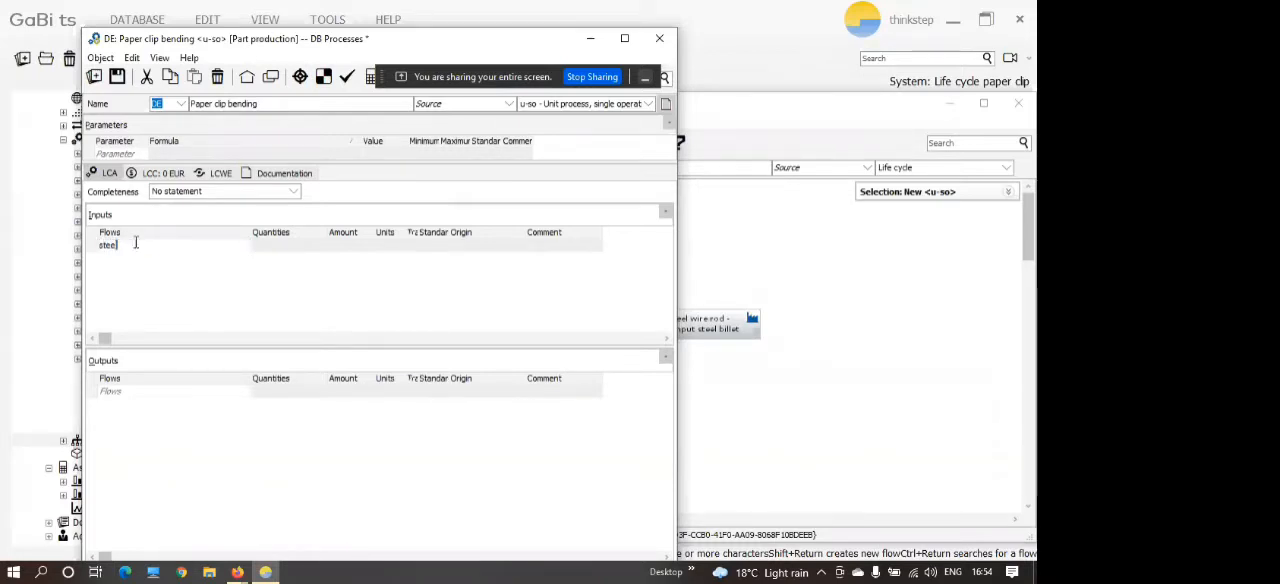
{"action": "type", "text": " wire"}
{"action": "key", "text": "ctrl+Return"}
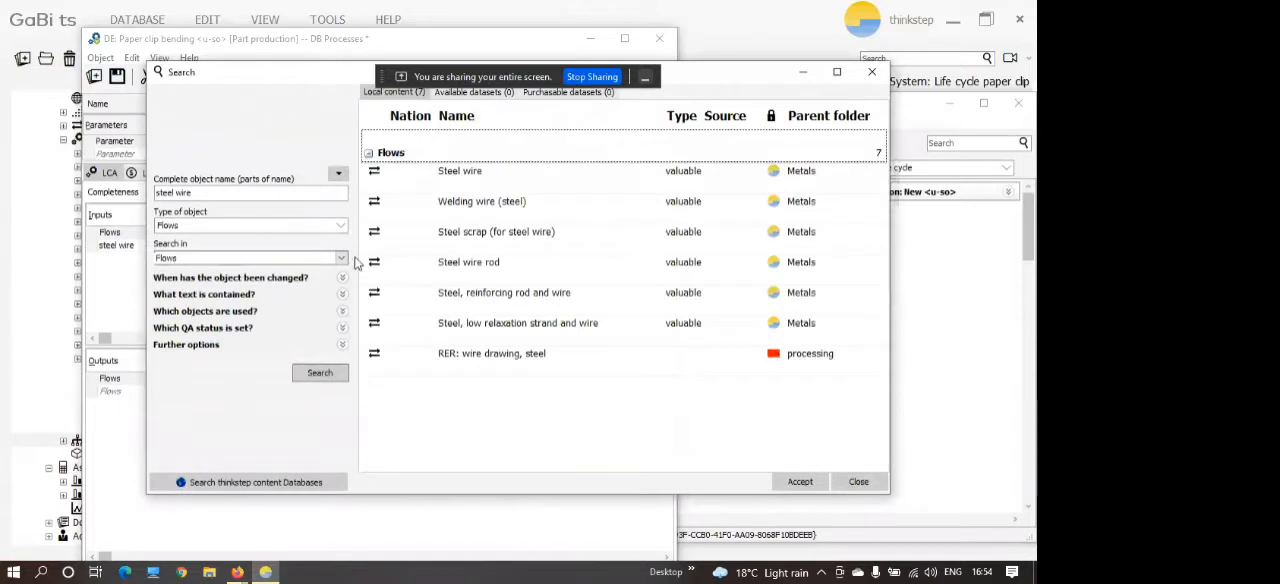
{"action": "double_click", "coordinate": [484, 183]}
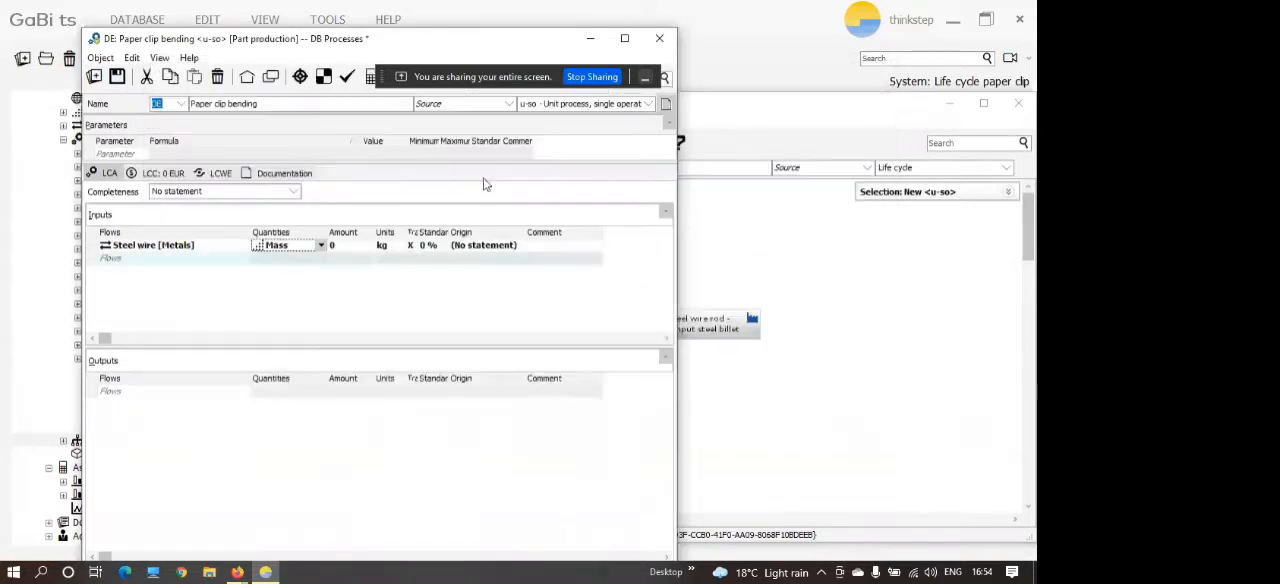
Search the flows for "electricity" and add Electricity [Electric power], consumption mix at consumer, AC, as a second input.
{"action": "left_click", "coordinate": [121, 260]}
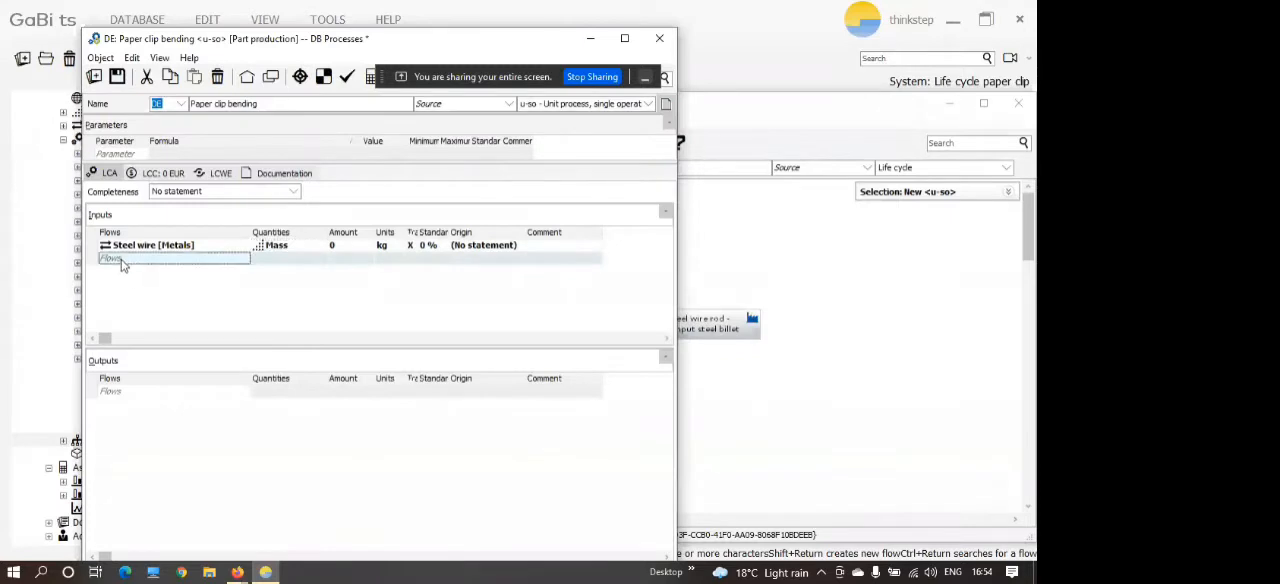
{"action": "left_click", "coordinate": [122, 259]}
{"action": "type", "text": "elec"}
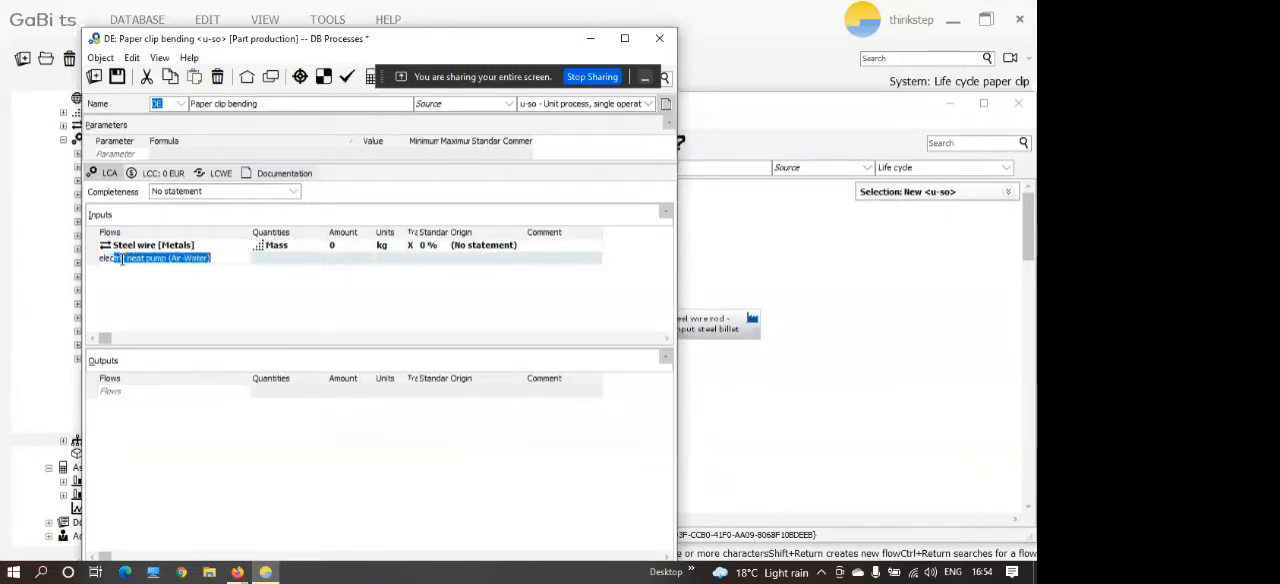
{"action": "type", "text": "tricity"}
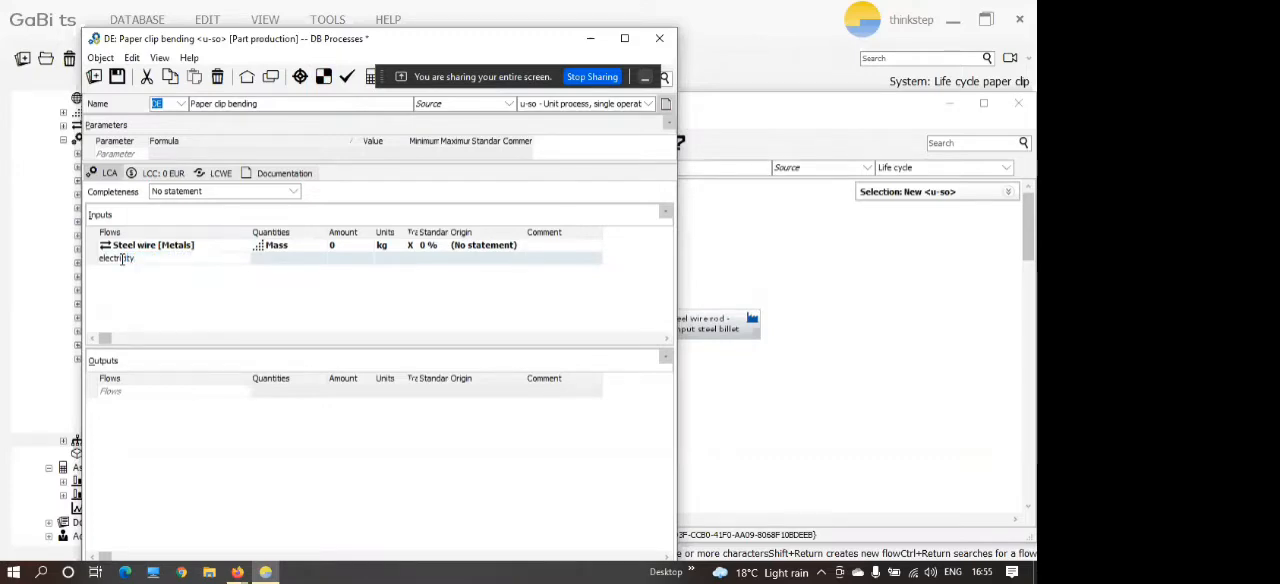
{"action": "key", "text": "Return"}
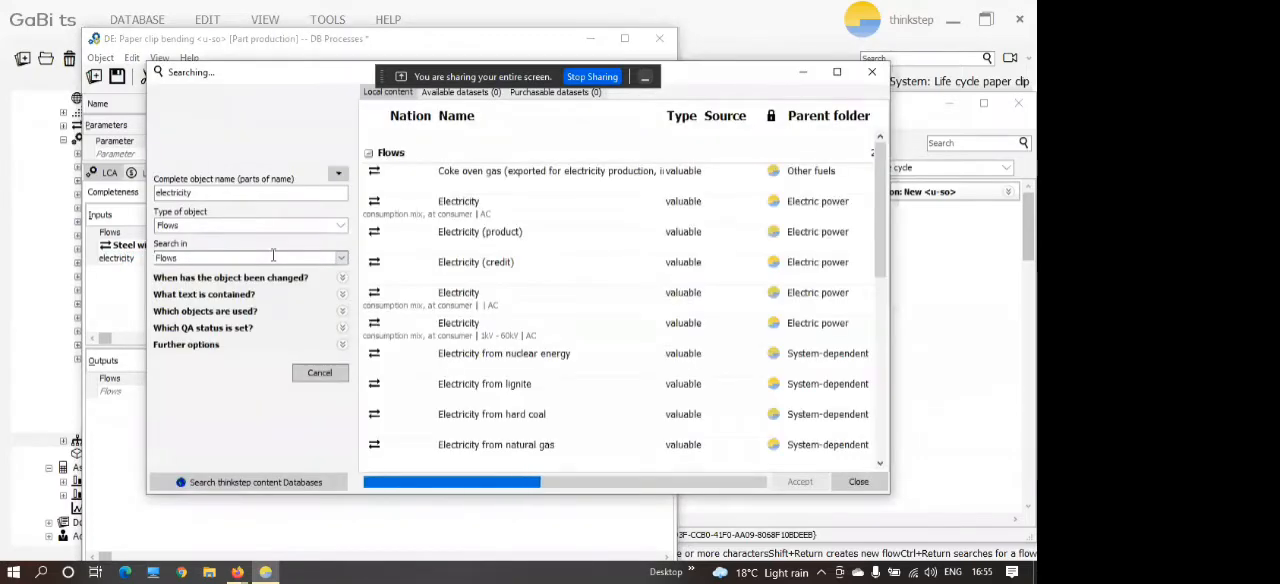
{"action": "left_click", "coordinate": [445, 217]}
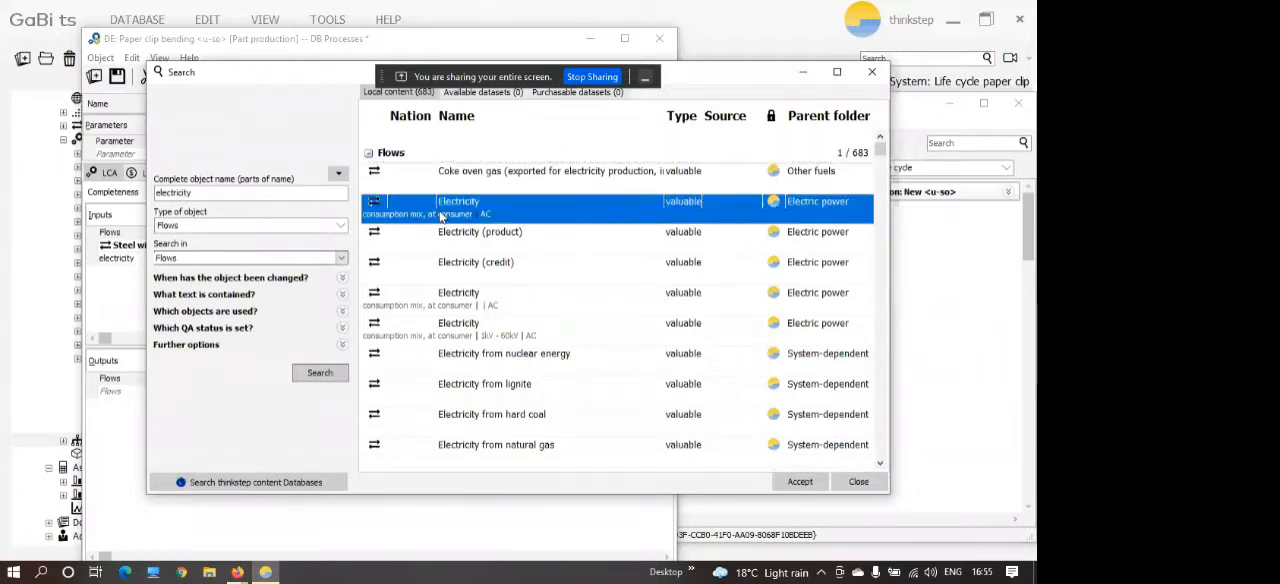
{"action": "double_click", "coordinate": [499, 215]}
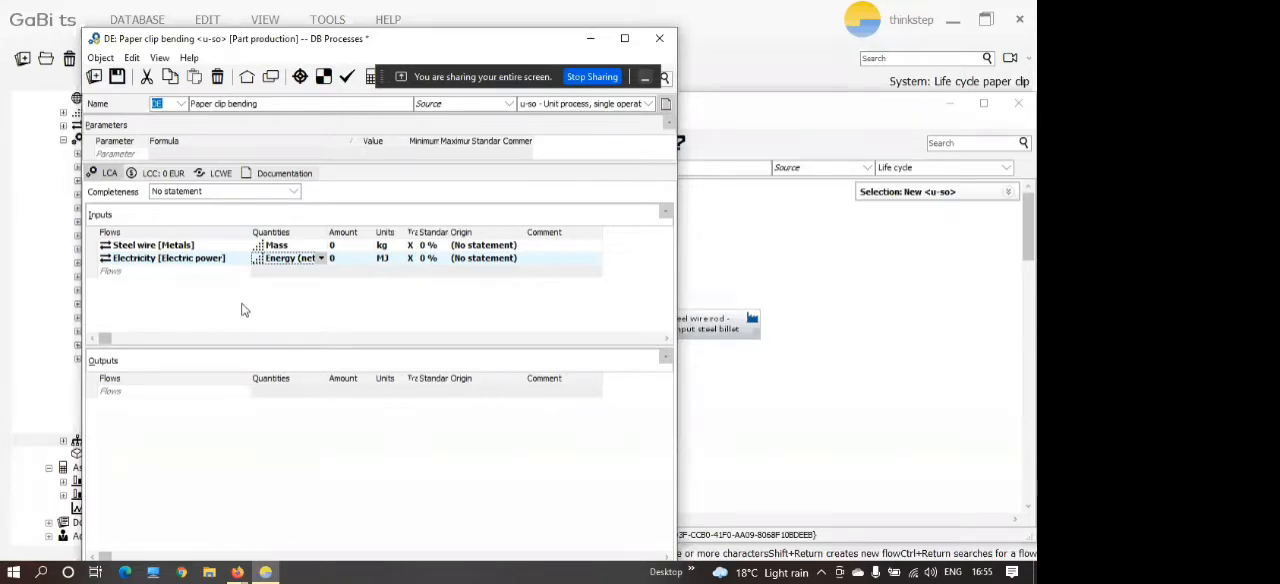
Add the flow Steel Paper clip [Metal parts] as an output of the process.
{"action": "left_click", "coordinate": [154, 392]}
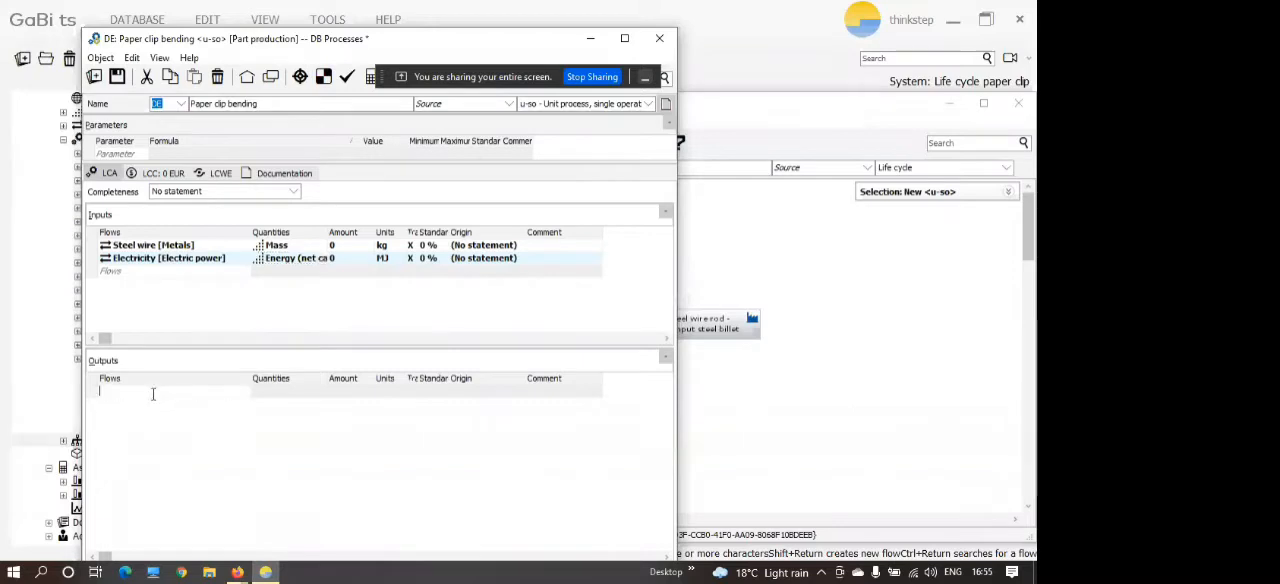
{"action": "type", "text": "steel paper clip"}
{"action": "key", "text": "Return"}
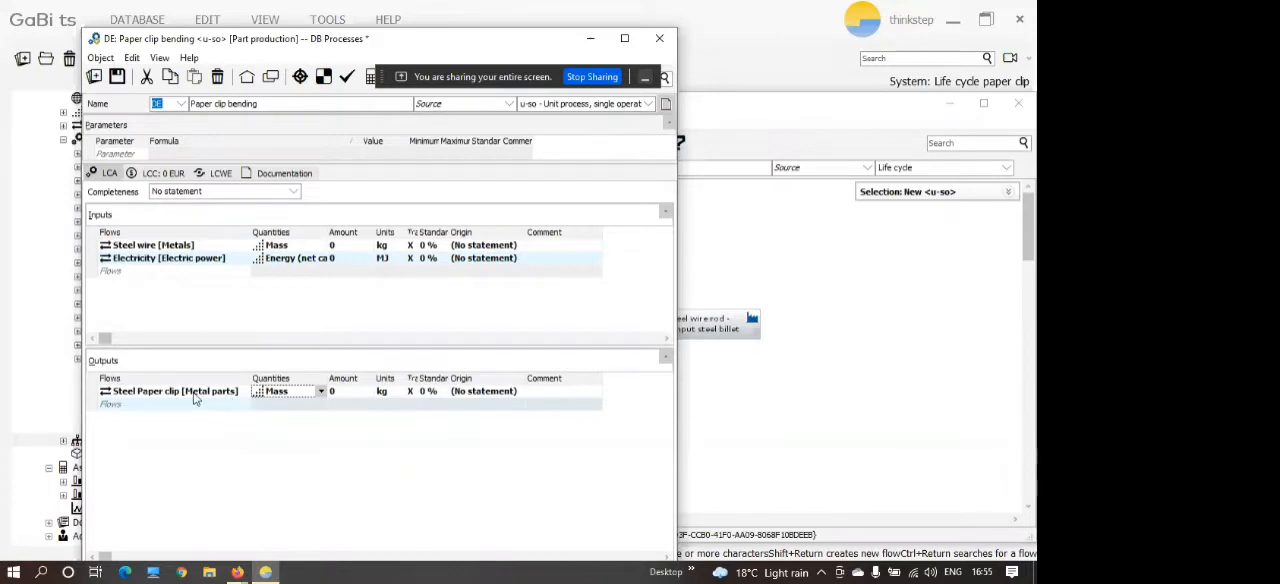
Open the details of the Steel Paper clip output flow to examine its quantities.
{"action": "double_click", "coordinate": [193, 396]}
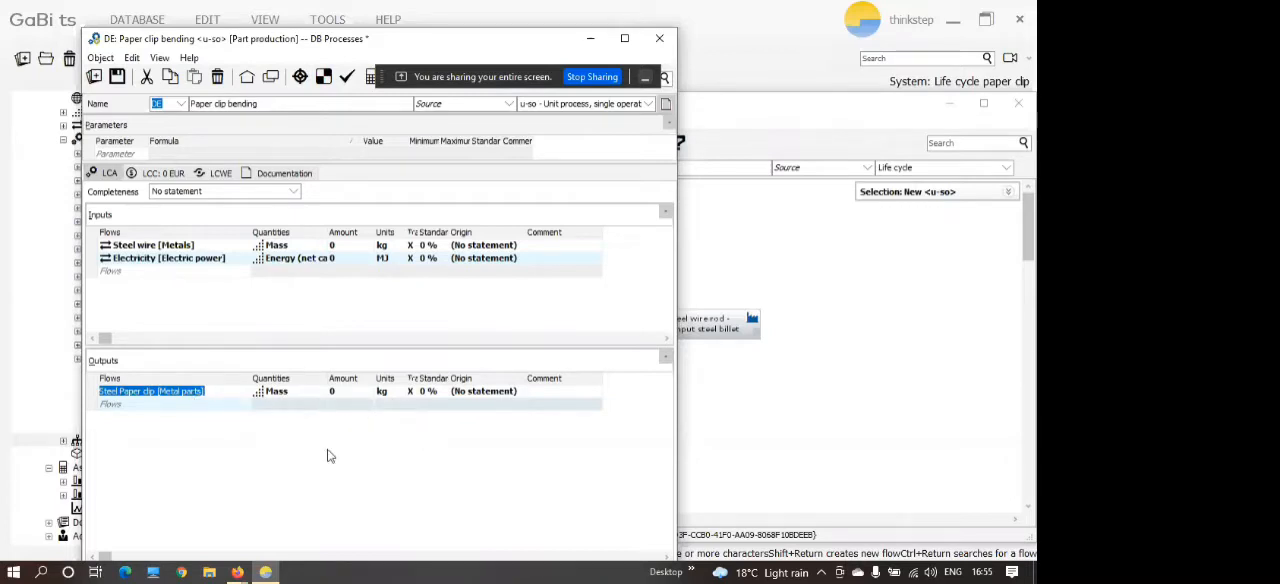
{"action": "left_click", "coordinate": [292, 393]}
{"action": "right_click", "coordinate": [234, 396]}
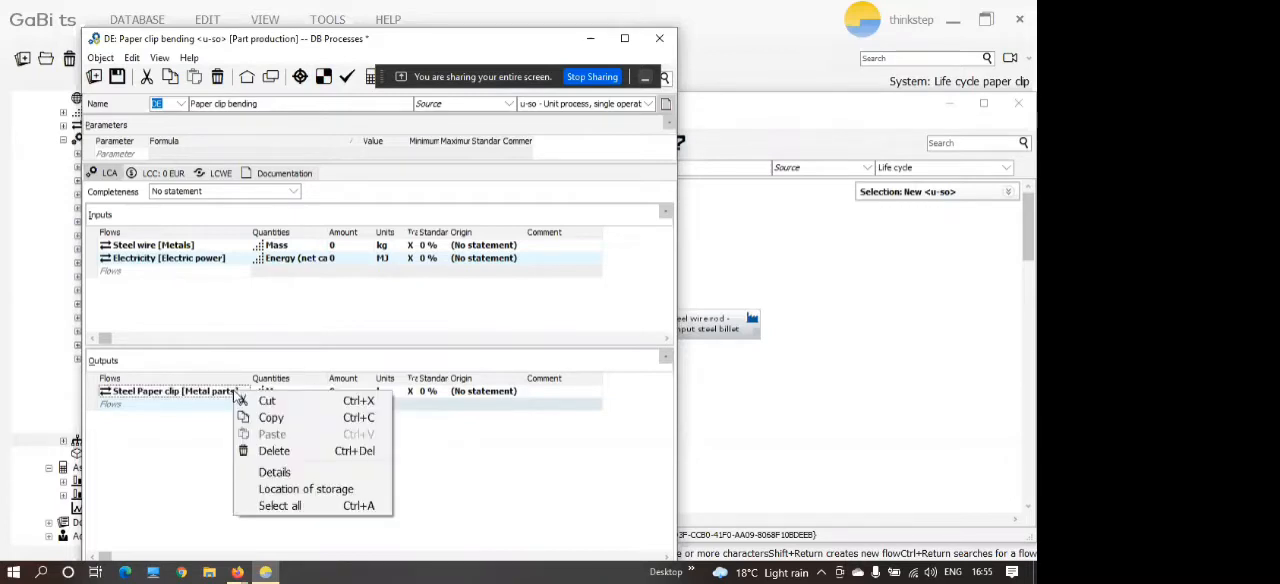
{"action": "left_click", "coordinate": [297, 474]}
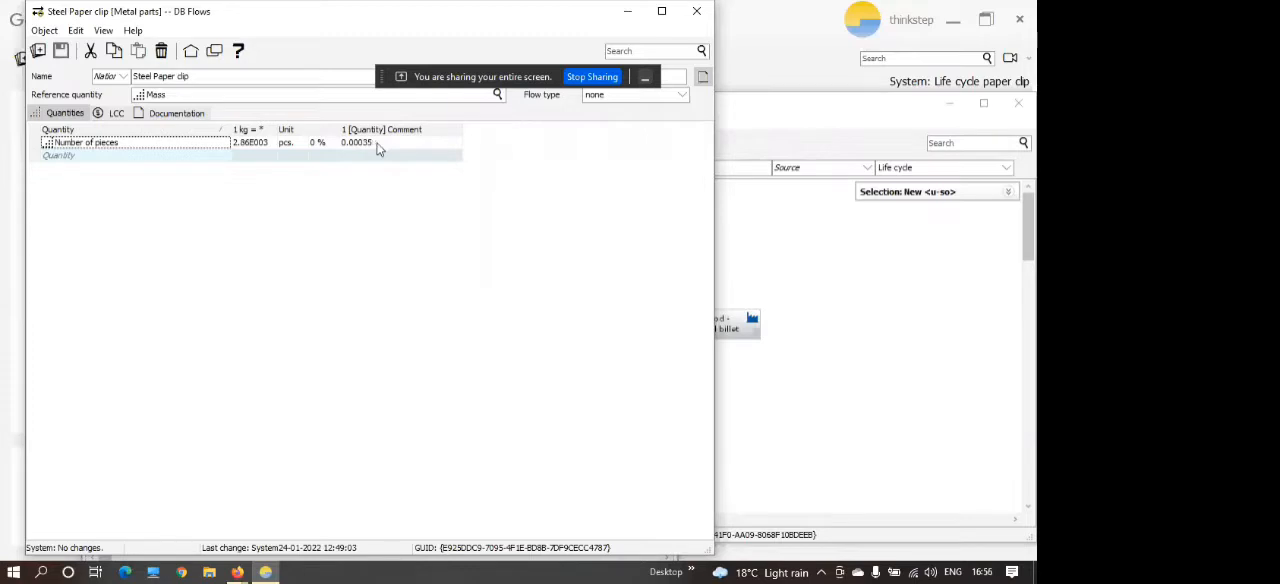
Close the flow details and set the Steel Paper clip output to the quantity Number of pieces with an amount of 1.
{"action": "left_click", "coordinate": [697, 11]}
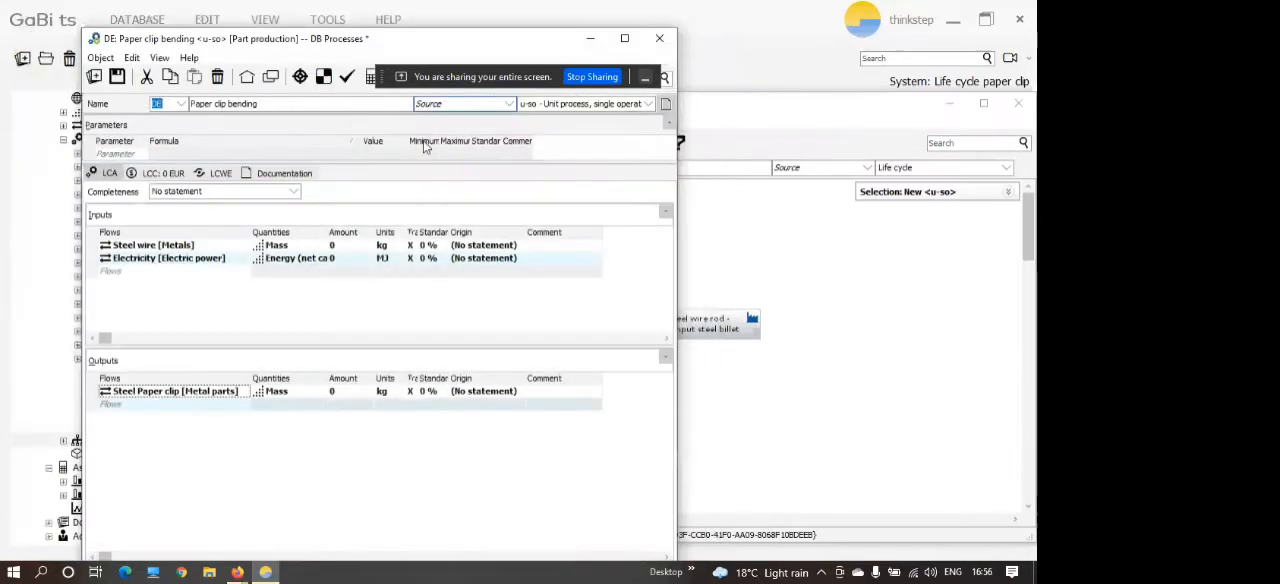
{"action": "left_click", "coordinate": [300, 392]}
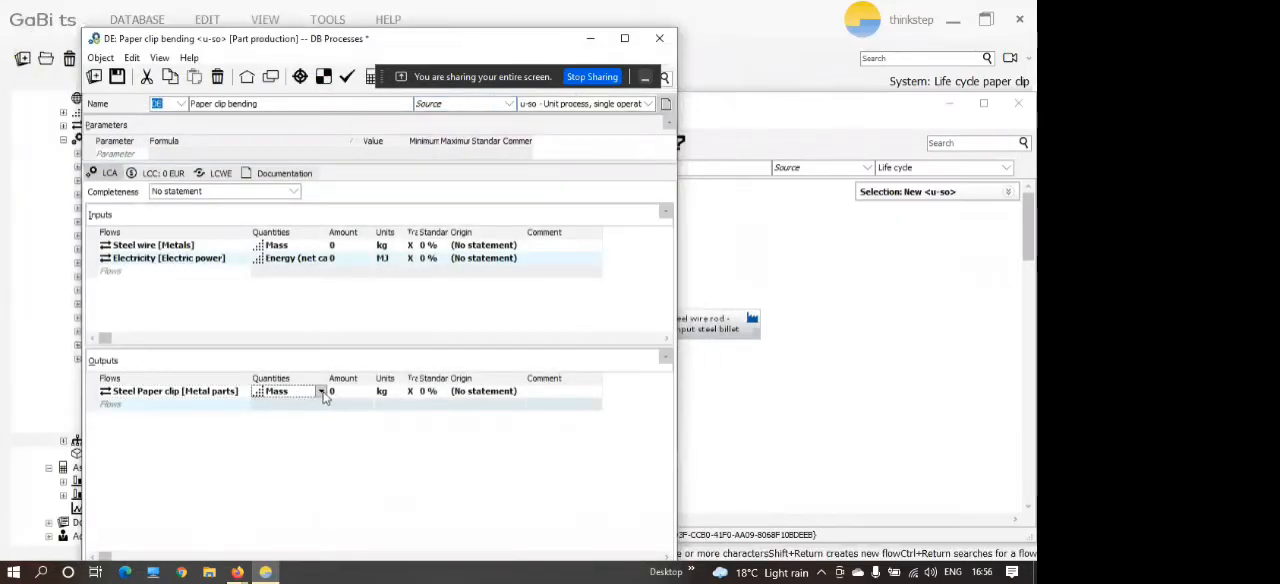
{"action": "left_click", "coordinate": [321, 392]}
{"action": "left_click", "coordinate": [302, 414]}
{"action": "left_click", "coordinate": [341, 392]}
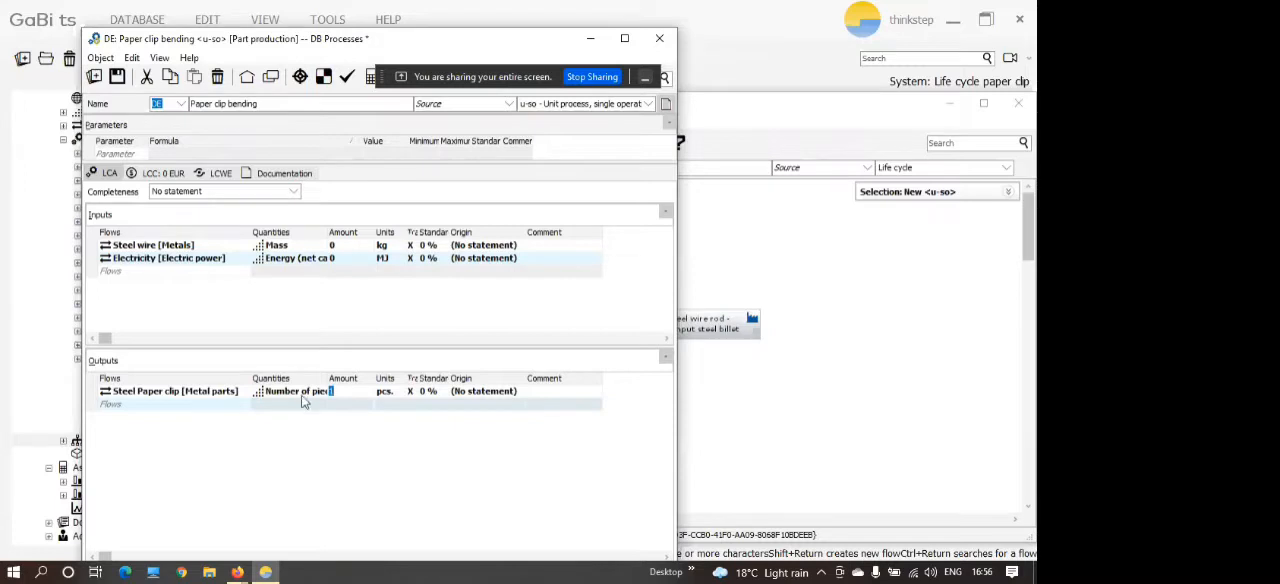
Switch the quantity of the Steel Paper clip output back to Mass.
{"action": "left_click", "coordinate": [305, 395]}
{"action": "left_click", "coordinate": [319, 391]}
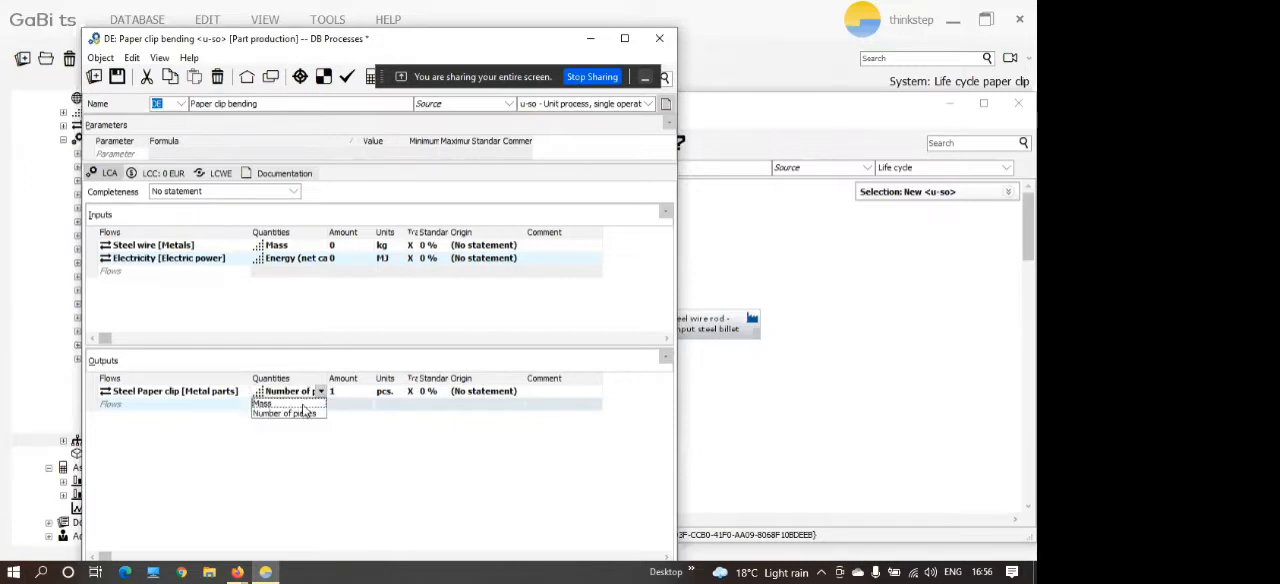
{"action": "left_click", "coordinate": [303, 404]}
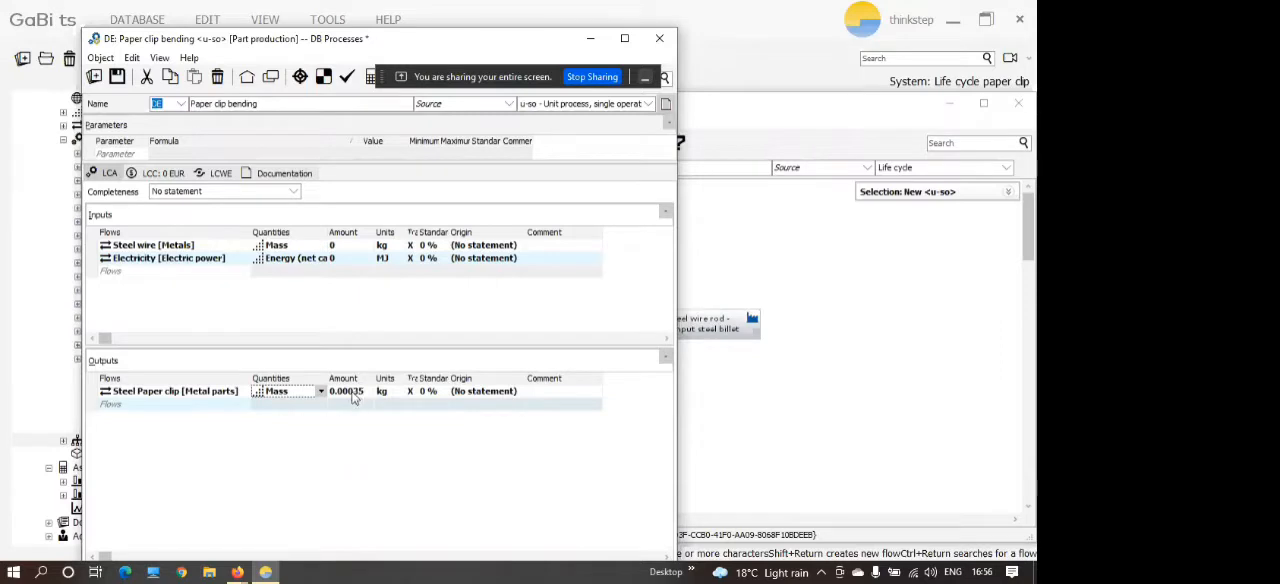
Set the amount of the Steel wire input to 0.00035 kg.
{"action": "left_click", "coordinate": [334, 245]}
{"action": "type", "text": "0.000"}
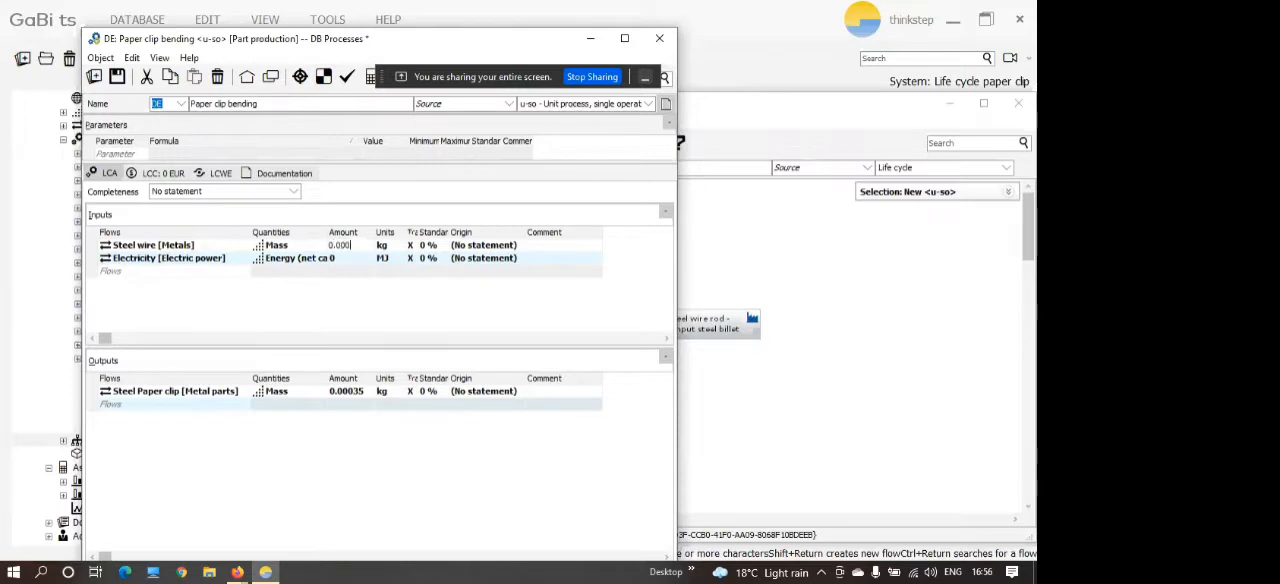
{"action": "type", "text": "35"}
{"action": "key", "text": "Return"}
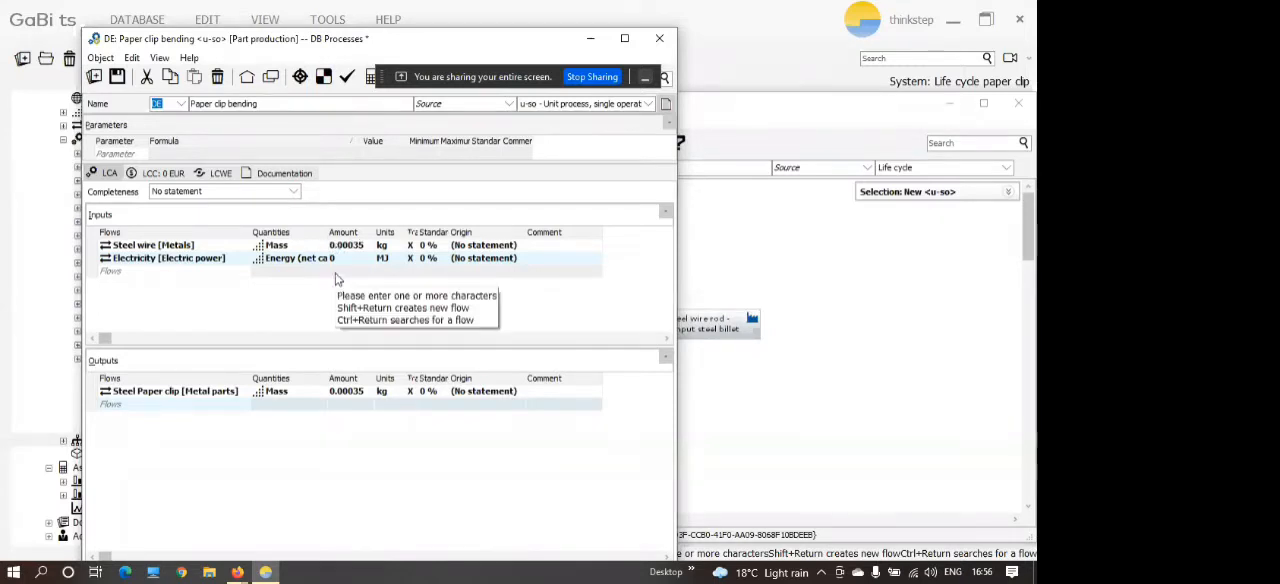
Change the Electricity input's unit to kWh and set its amount to 0.0001.
{"action": "left_click", "coordinate": [392, 260]}
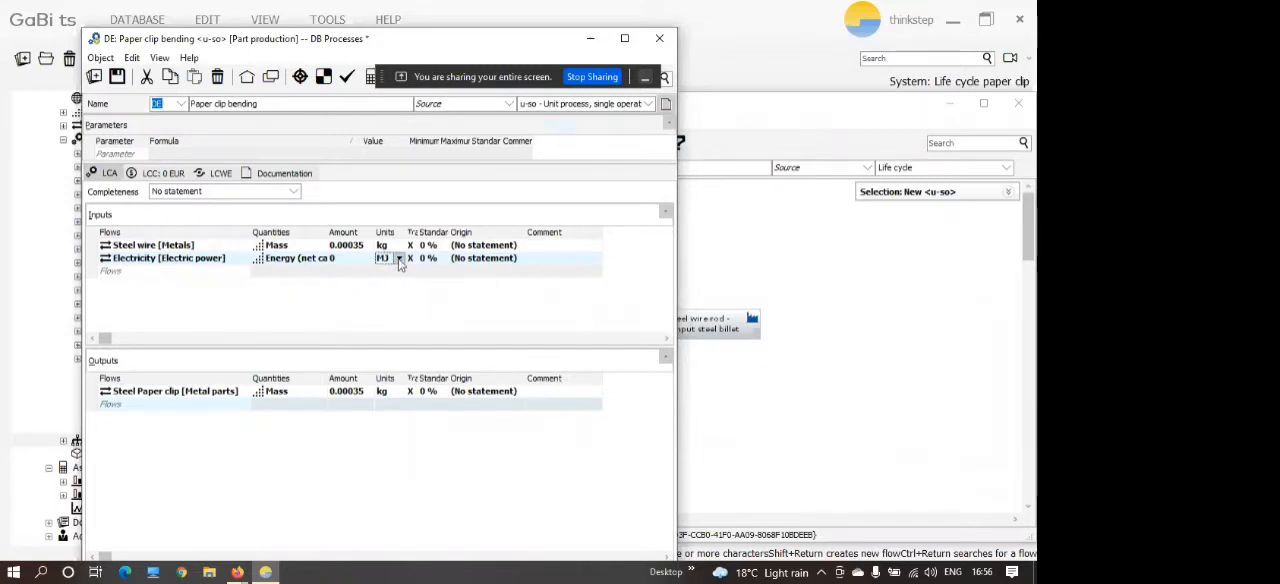
{"action": "left_click", "coordinate": [399, 259]}
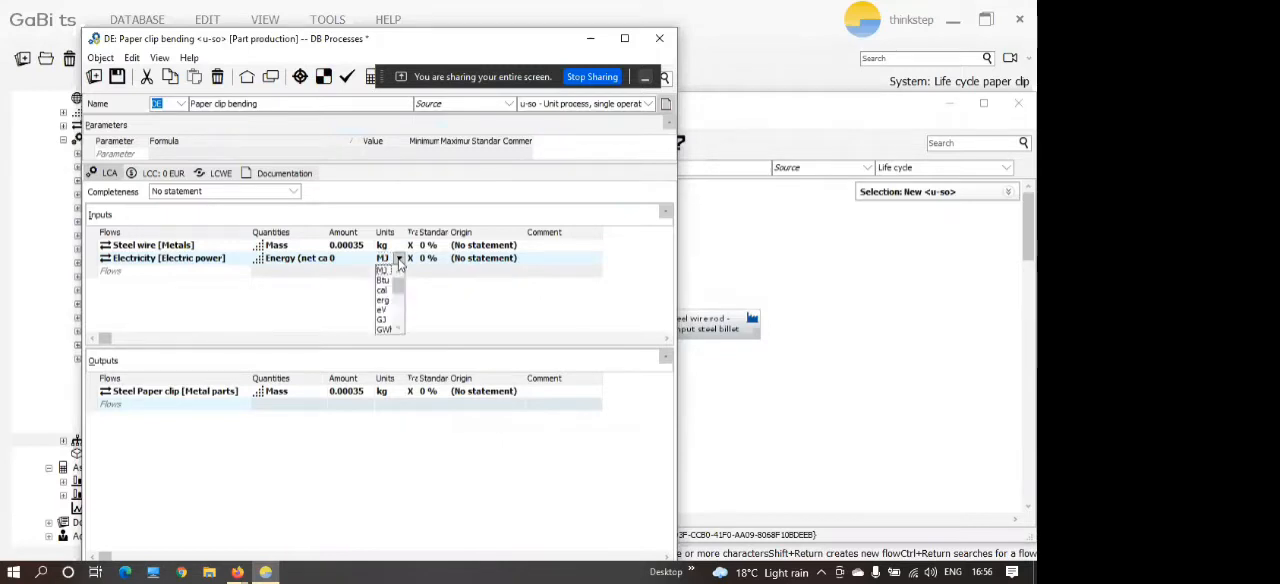
{"action": "scroll", "coordinate": [396, 290], "scroll_direction": "down", "scroll_amount": 2}
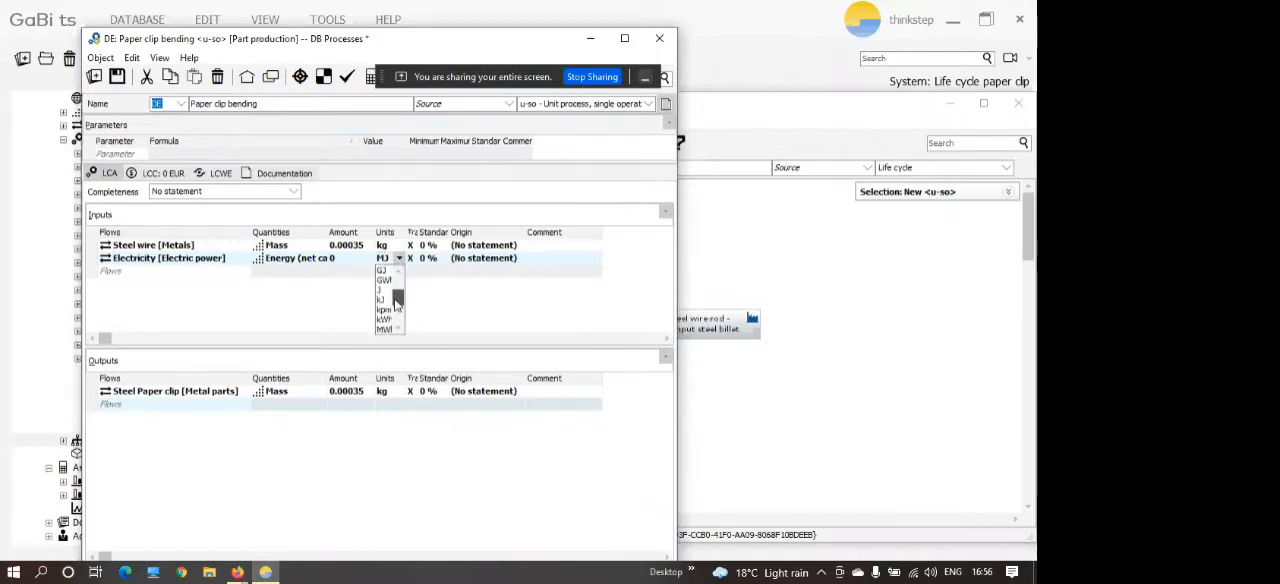
{"action": "left_click", "coordinate": [389, 316]}
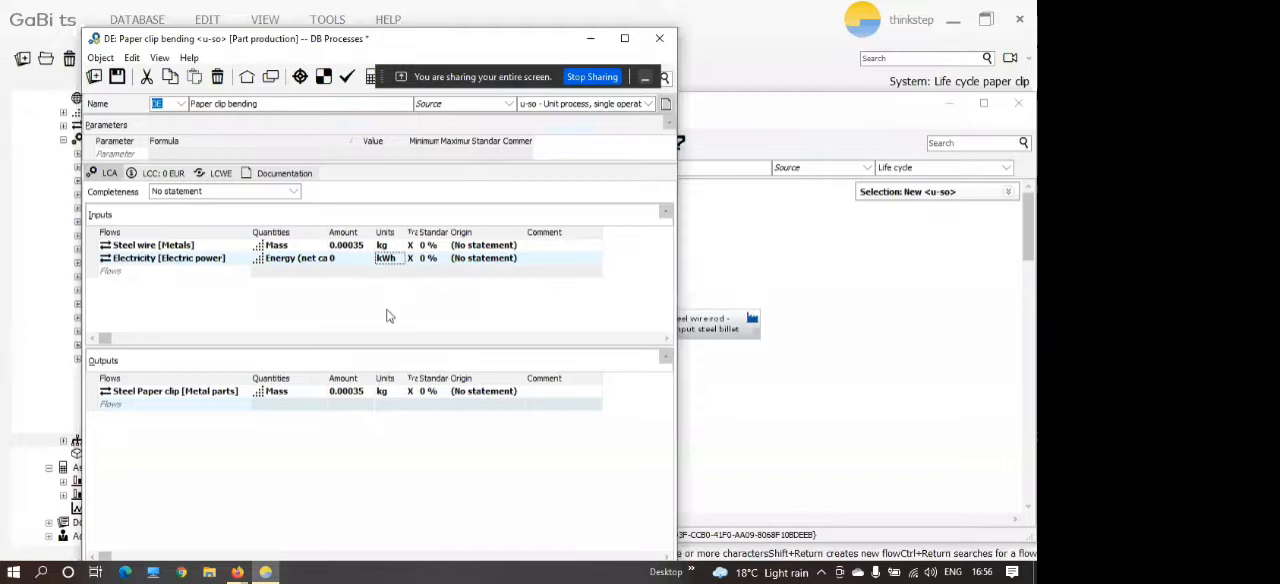
{"action": "left_click", "coordinate": [359, 259]}
{"action": "type", "text": "0.000"}
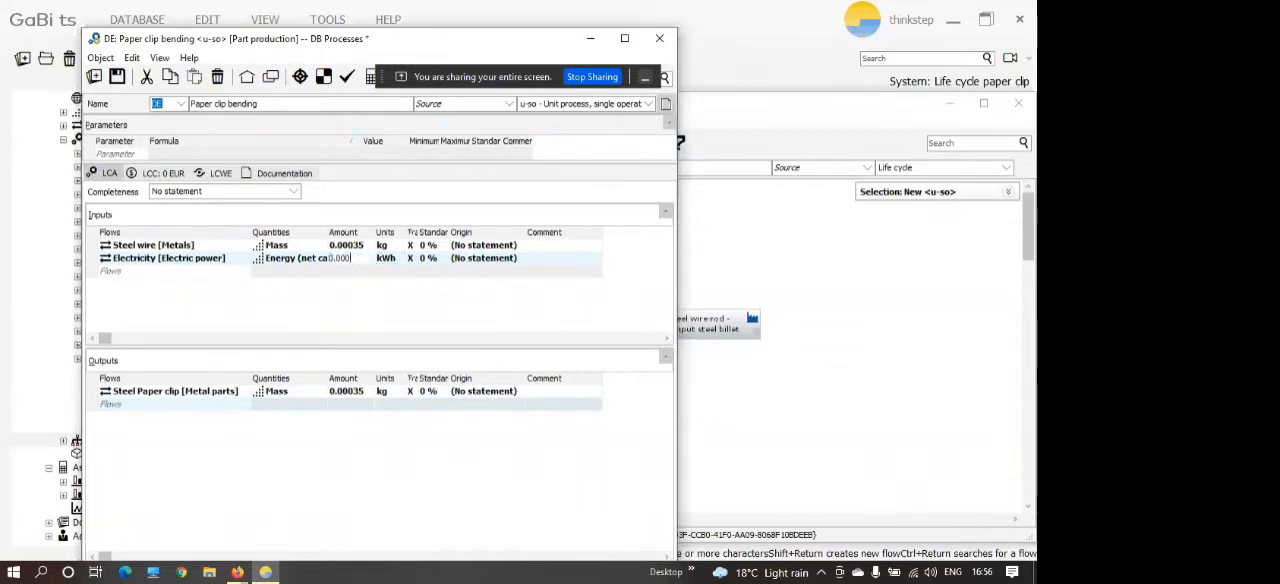
{"action": "type", "text": "1"}
{"action": "key", "text": "Return"}
Convert the Electricity input's unit to MJ, and save and close the Paper clip bending process.
{"action": "left_click", "coordinate": [400, 260]}
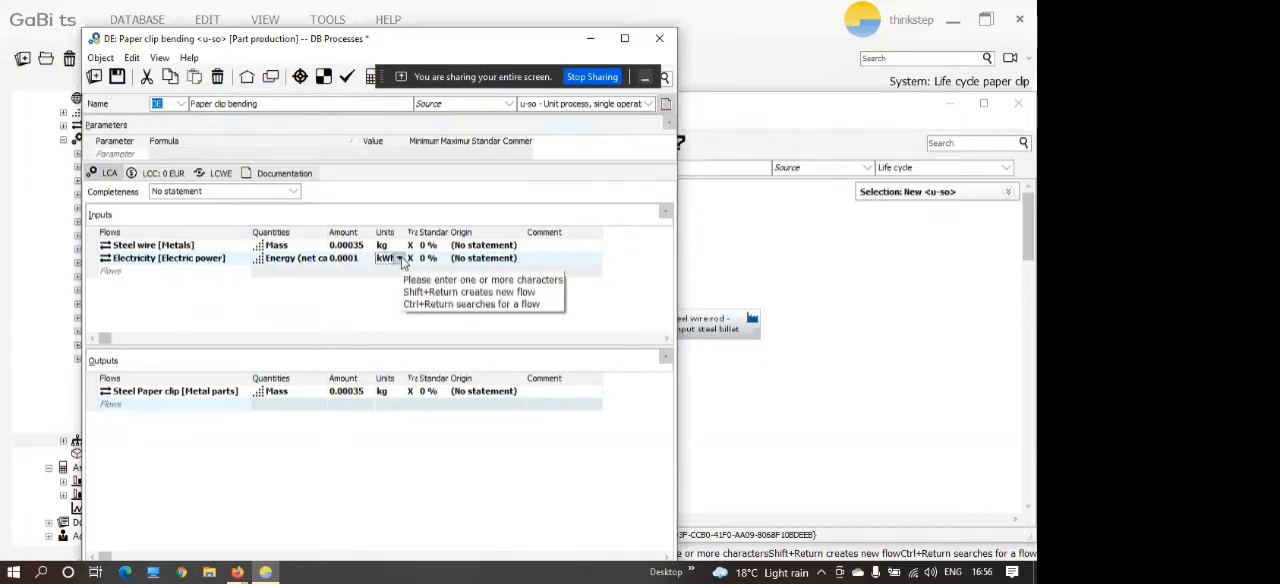
{"action": "left_click", "coordinate": [400, 259]}
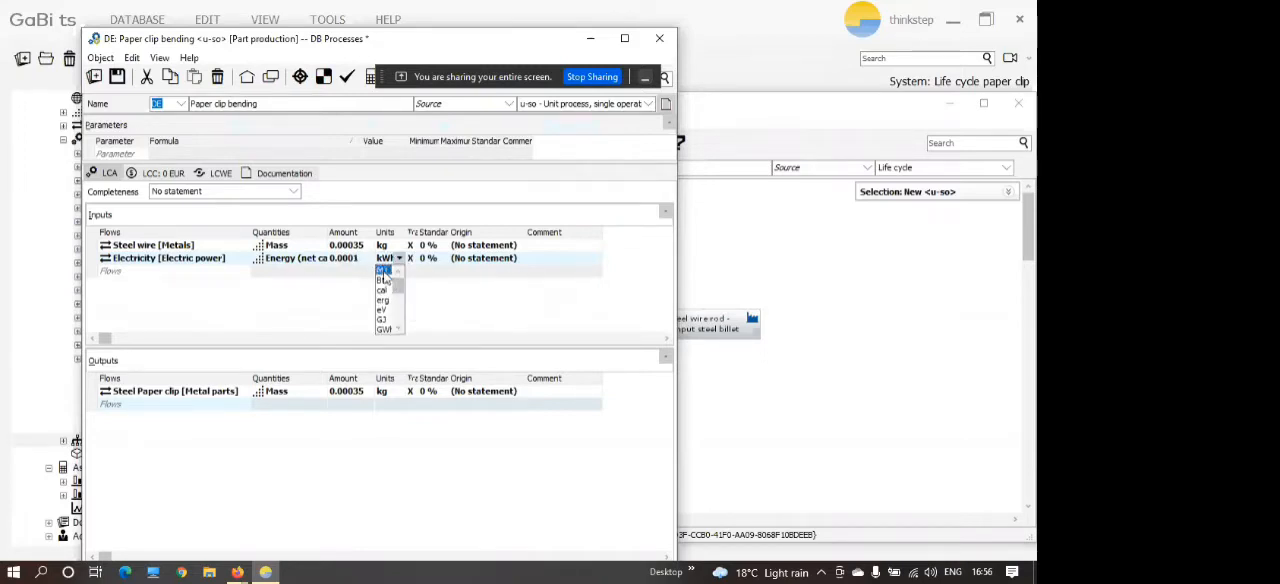
{"action": "left_click", "coordinate": [384, 271]}
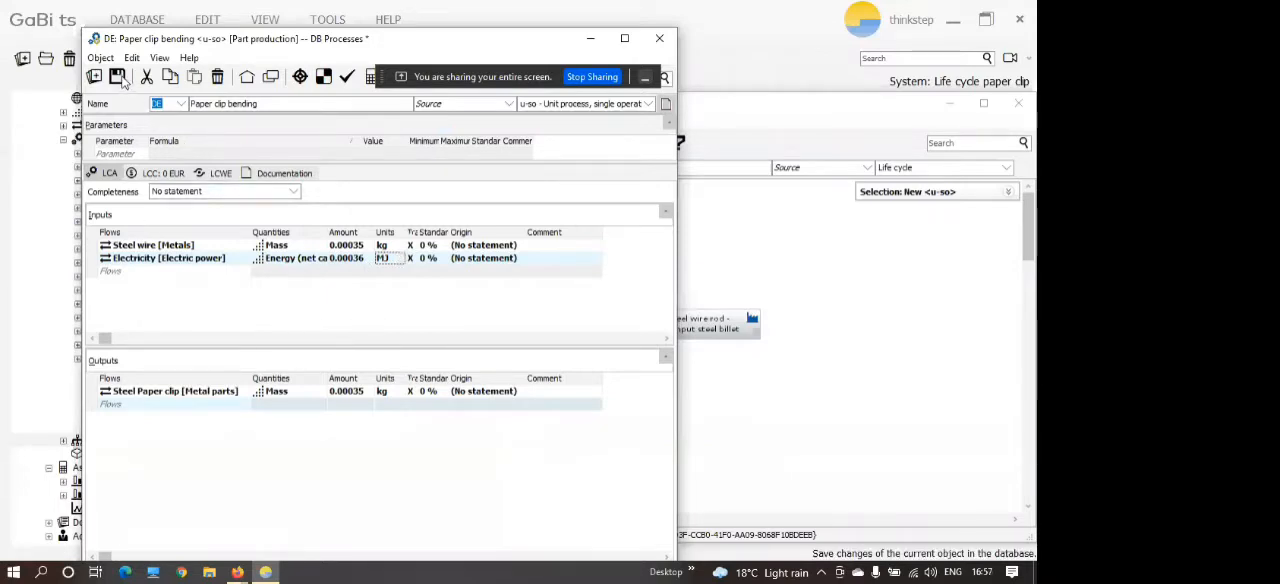
{"action": "left_click", "coordinate": [117, 77]}
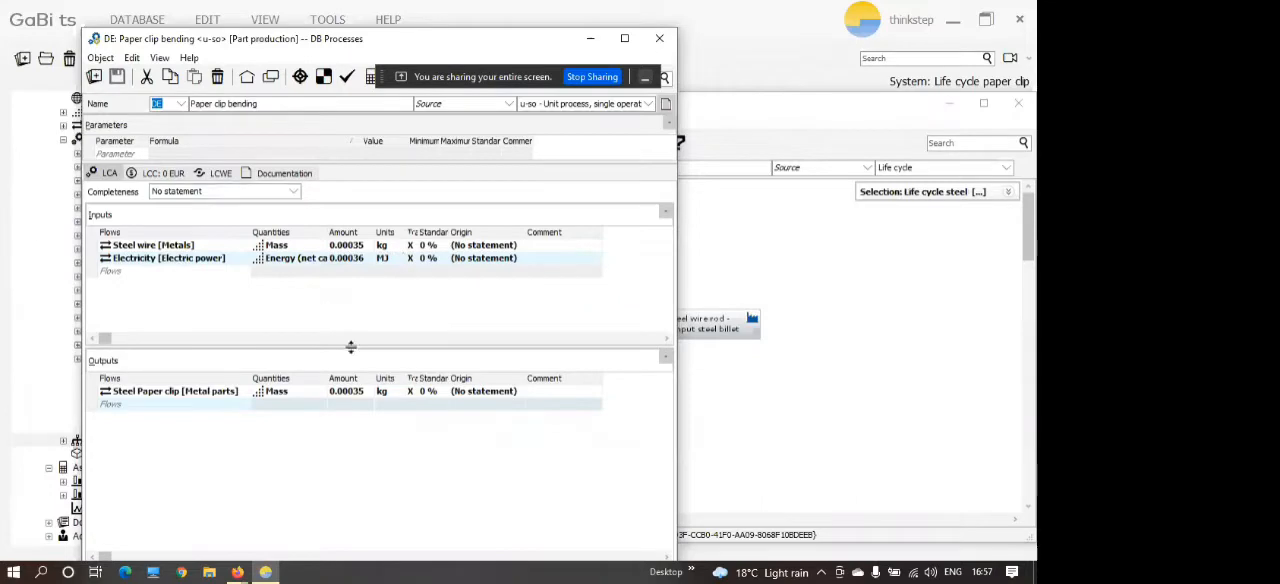
{"action": "left_click", "coordinate": [660, 38]}
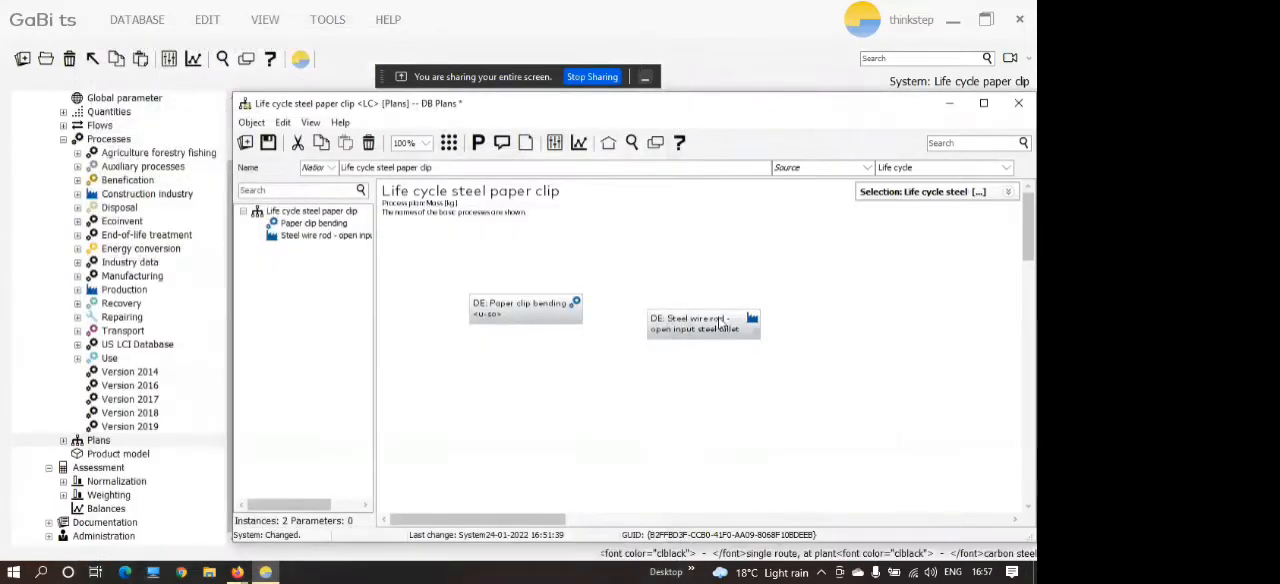
Rearrange the plan so the Steel wire rod process sits to the left of Paper clip bending with a gap between them.
{"action": "left_click_drag", "start_coordinate": [720, 325], "coordinate": [698, 330]}
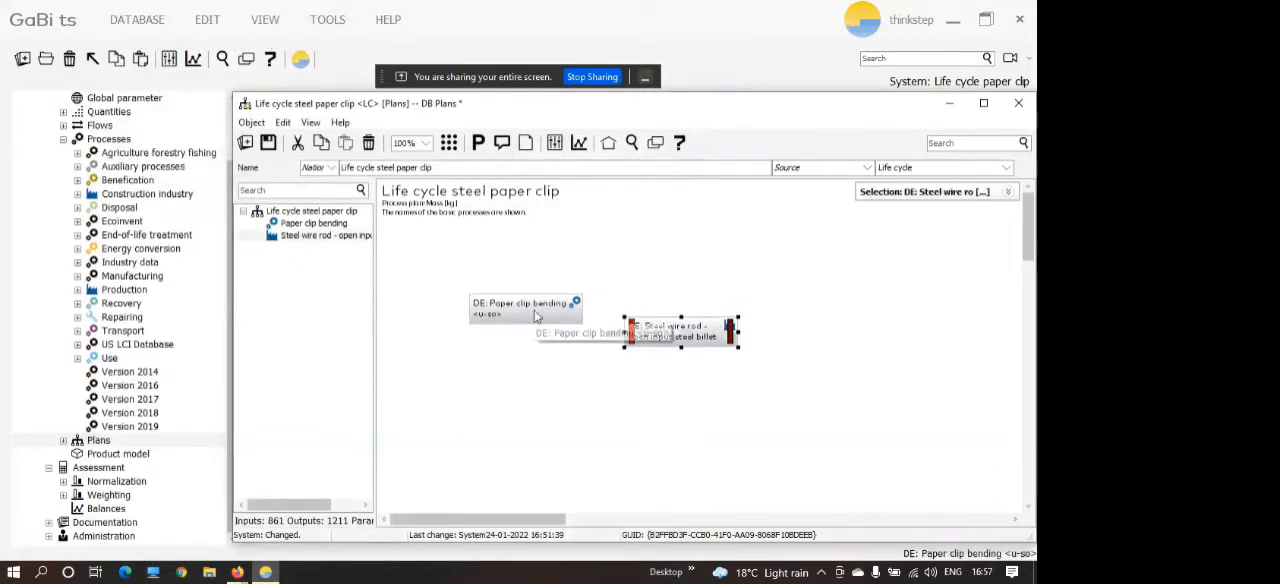
{"action": "left_click_drag", "start_coordinate": [537, 316], "coordinate": [883, 320]}
{"action": "left_click_drag", "start_coordinate": [668, 332], "coordinate": [614, 311]}
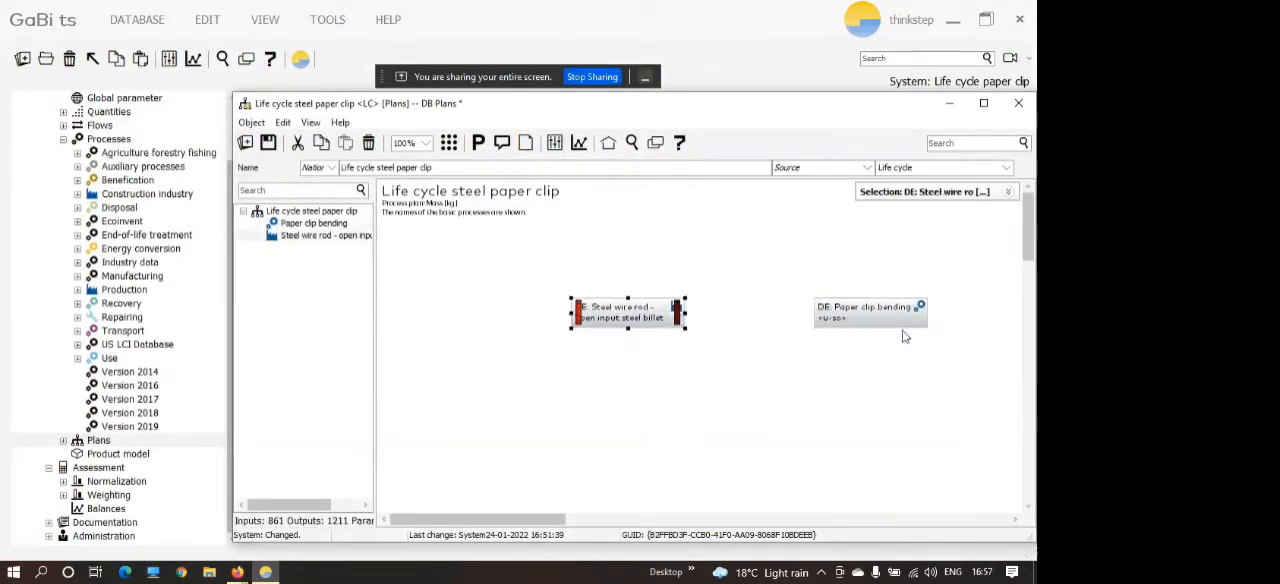
{"action": "left_click_drag", "start_coordinate": [896, 322], "coordinate": [803, 327]}
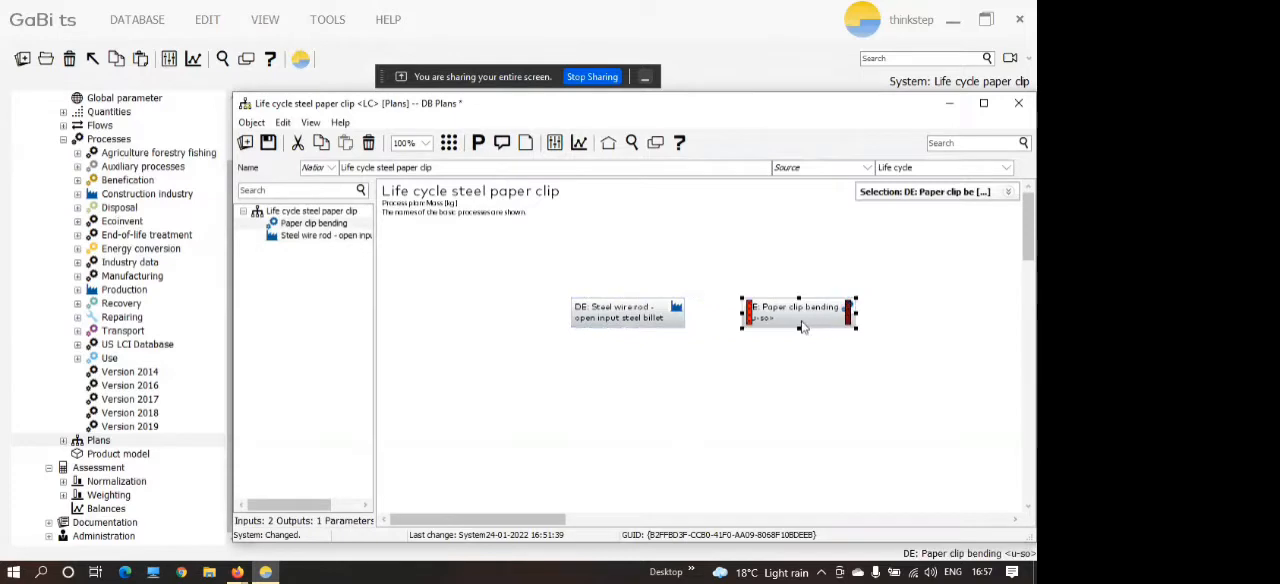
{"action": "left_click_drag", "start_coordinate": [650, 314], "coordinate": [592, 314]}
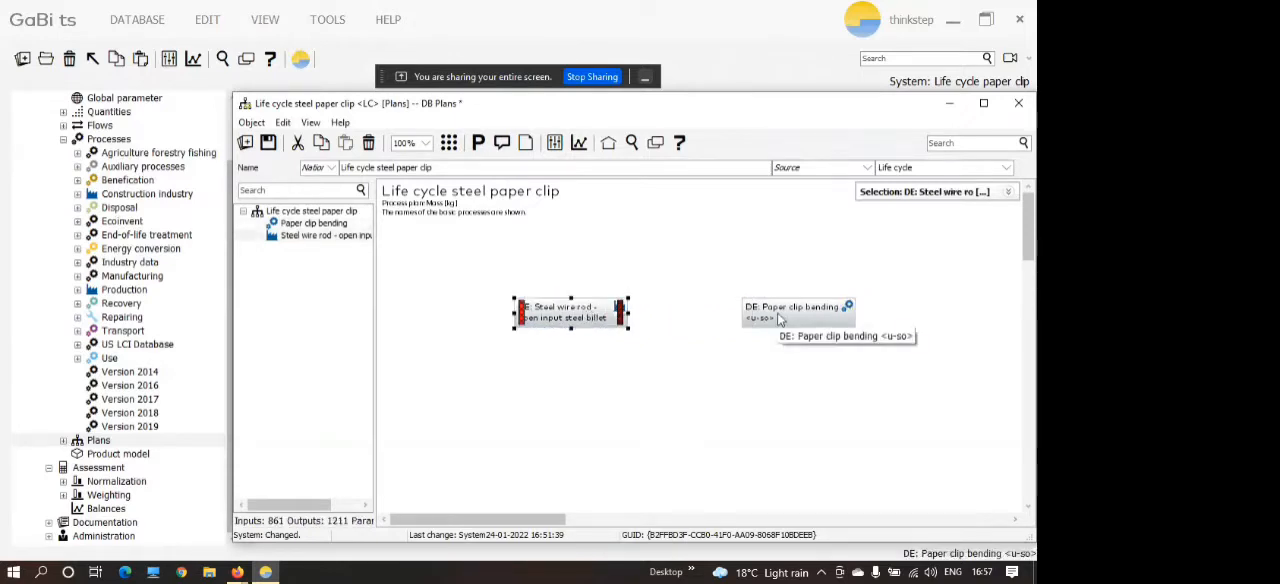
{"action": "left_click", "coordinate": [778, 316]}
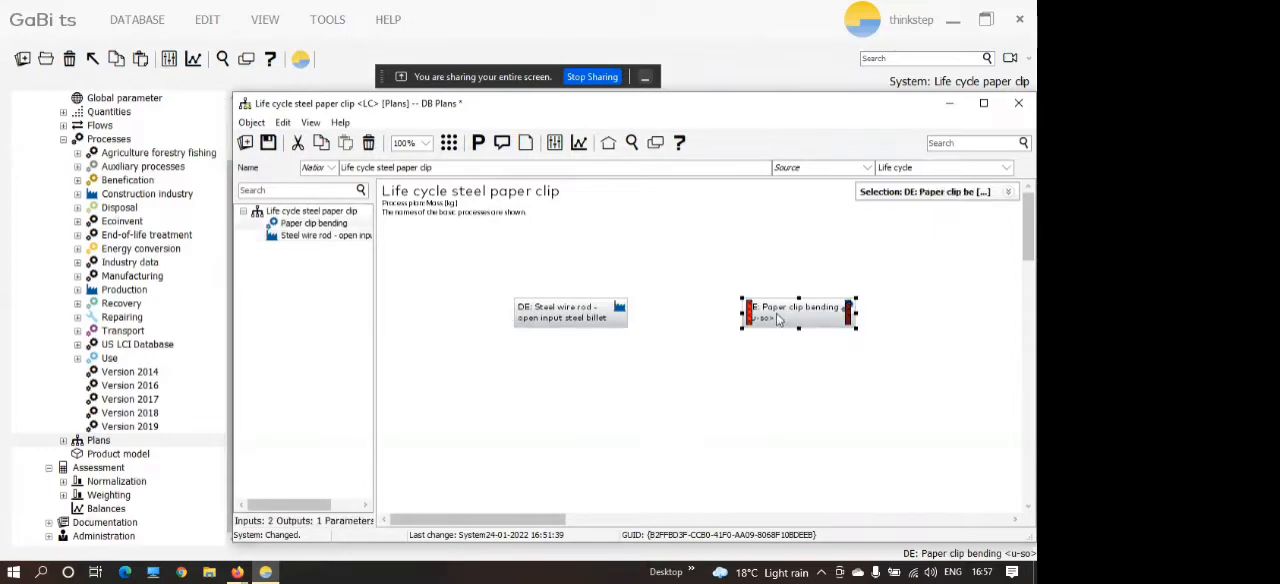
{"action": "double_click", "coordinate": [778, 318]}
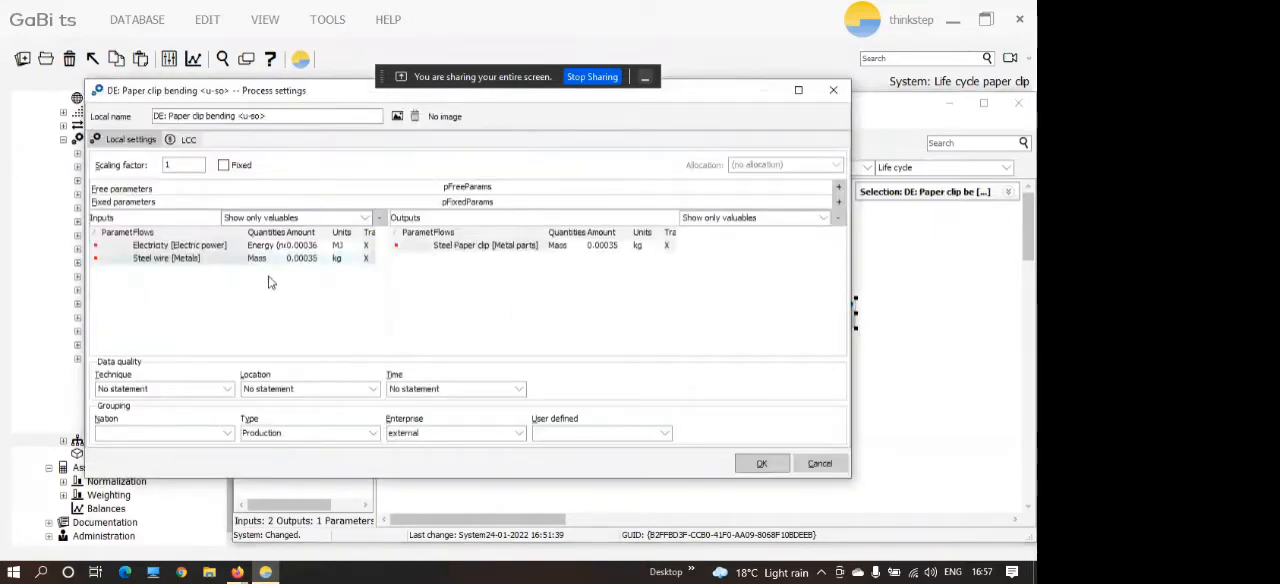
{"action": "key", "text": "Escape"}
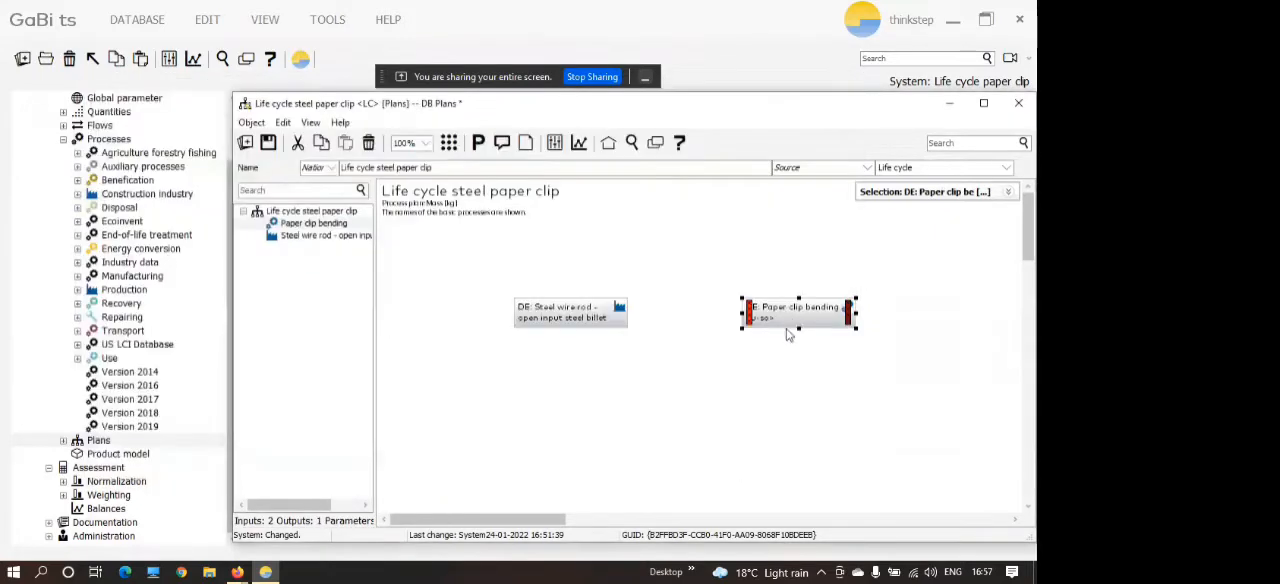
Open the database settings of Paper clip bending and widen the Tracked flows columns of its inputs and outputs to examine the tracking marks.
{"action": "right_click", "coordinate": [787, 328]}
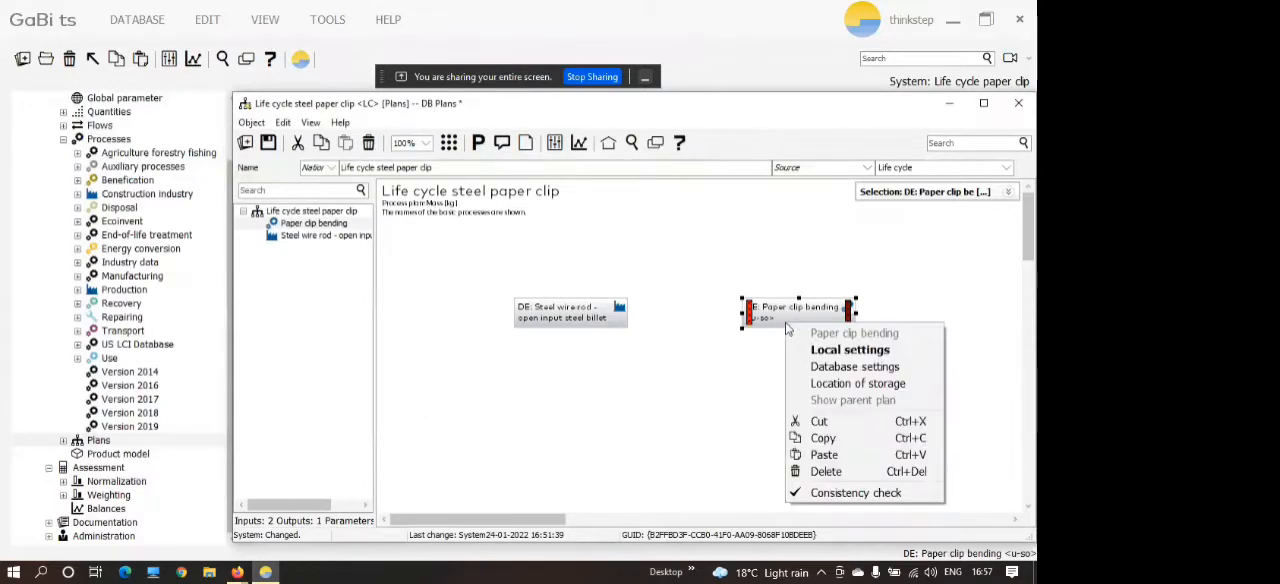
{"action": "left_click", "coordinate": [848, 370]}
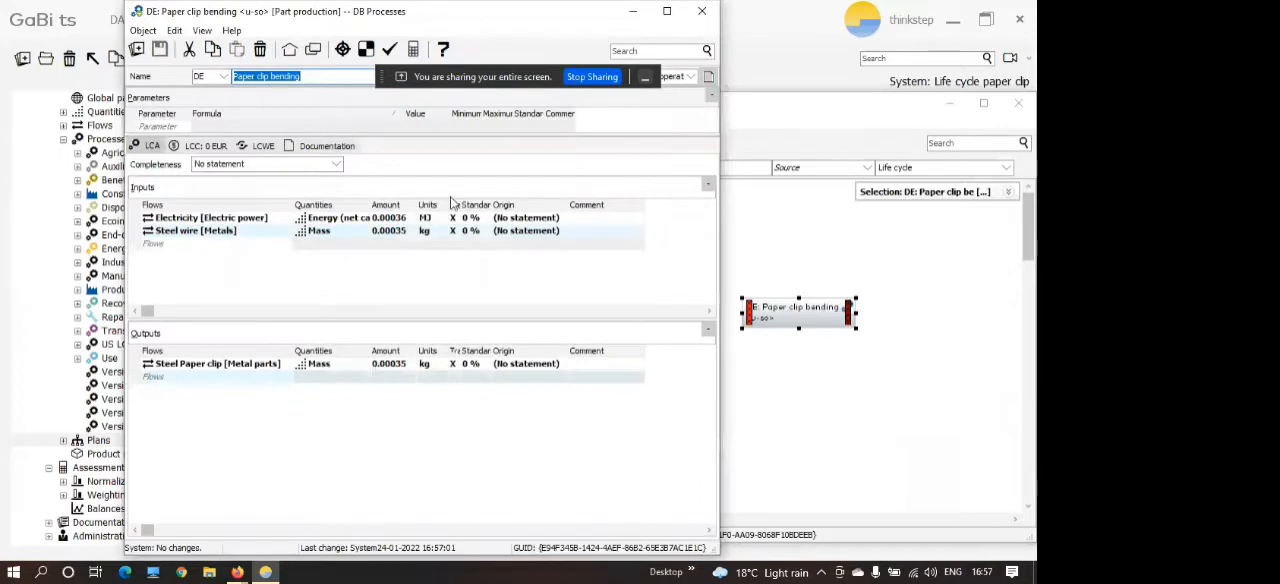
{"action": "left_click_drag", "start_coordinate": [461, 205], "coordinate": [485, 205]}
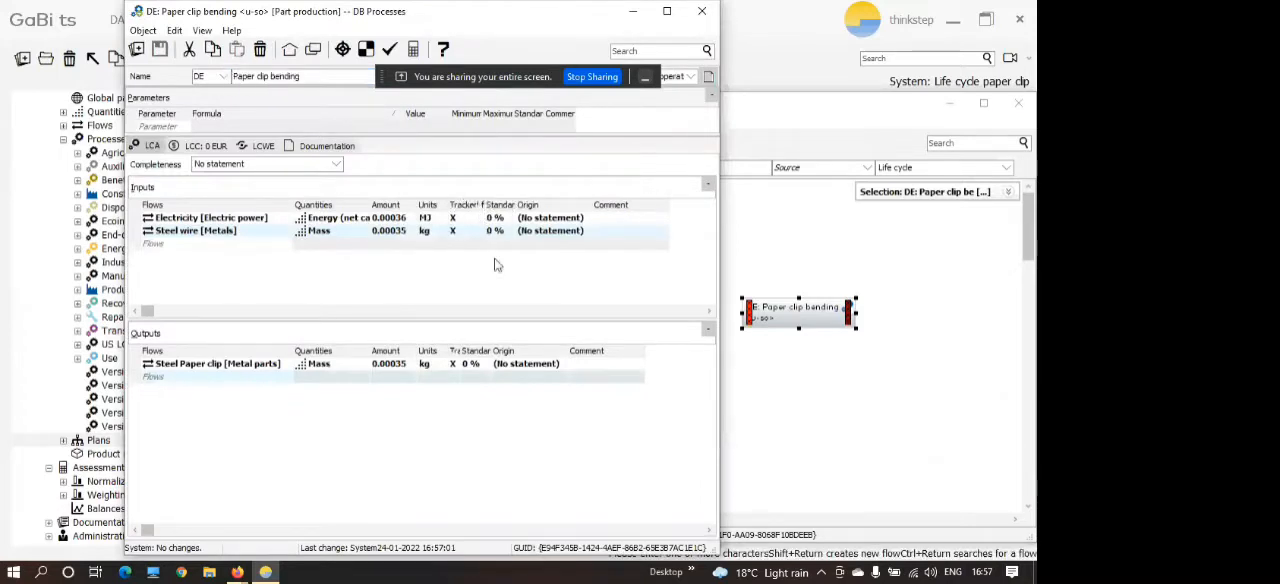
{"action": "left_click", "coordinate": [482, 206]}
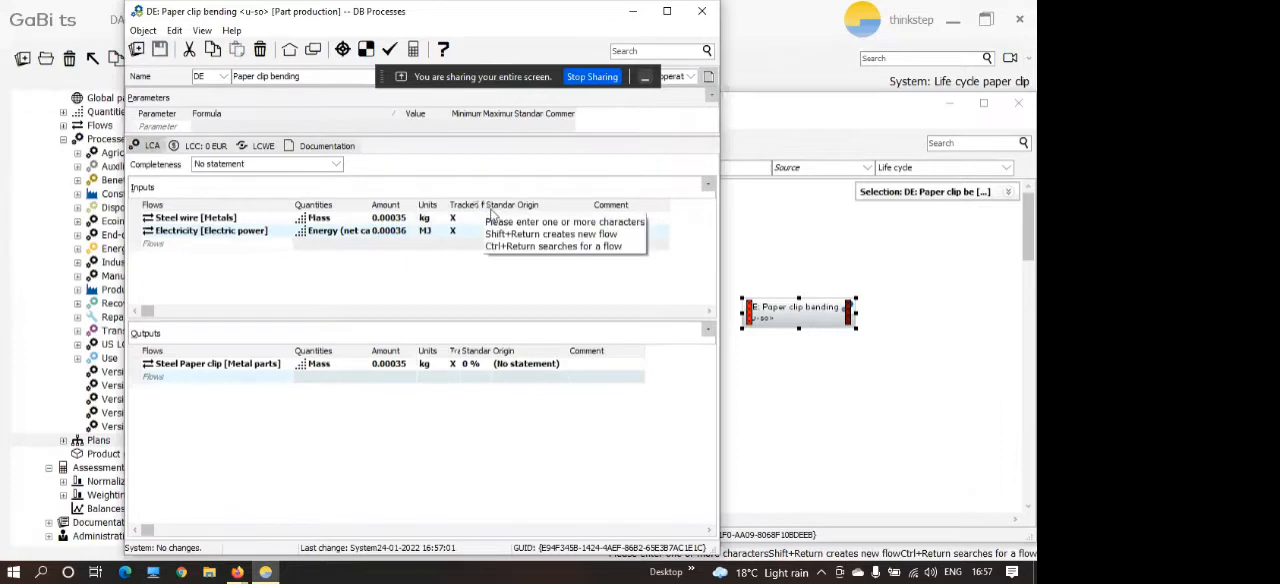
{"action": "left_click_drag", "start_coordinate": [486, 205], "coordinate": [498, 205]}
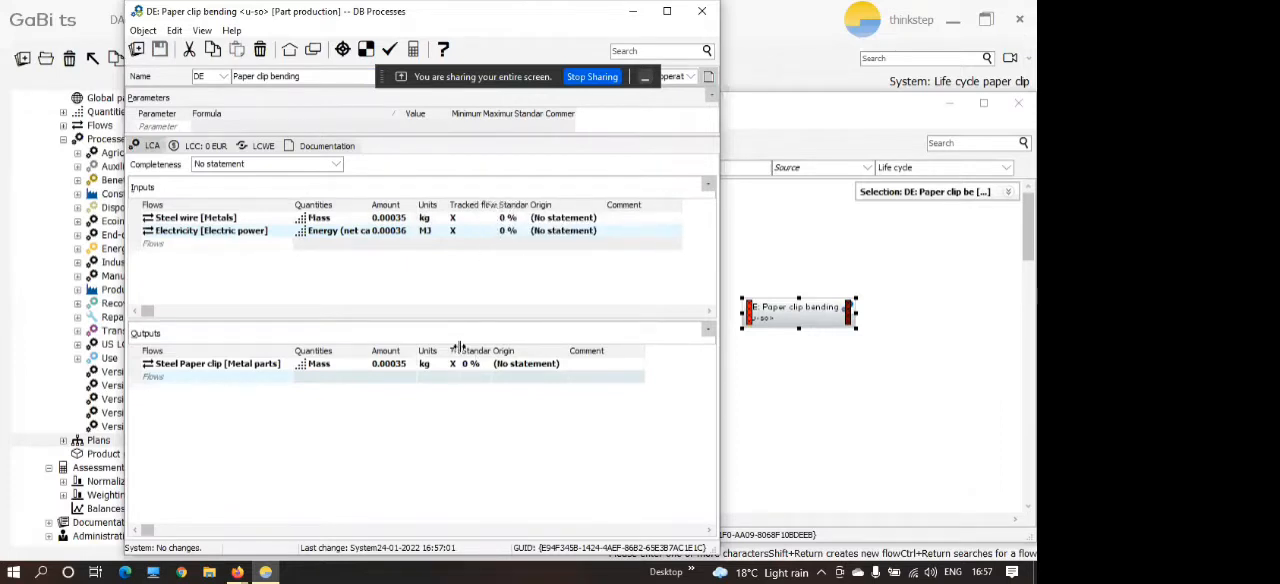
{"action": "left_click_drag", "start_coordinate": [460, 351], "coordinate": [498, 351]}
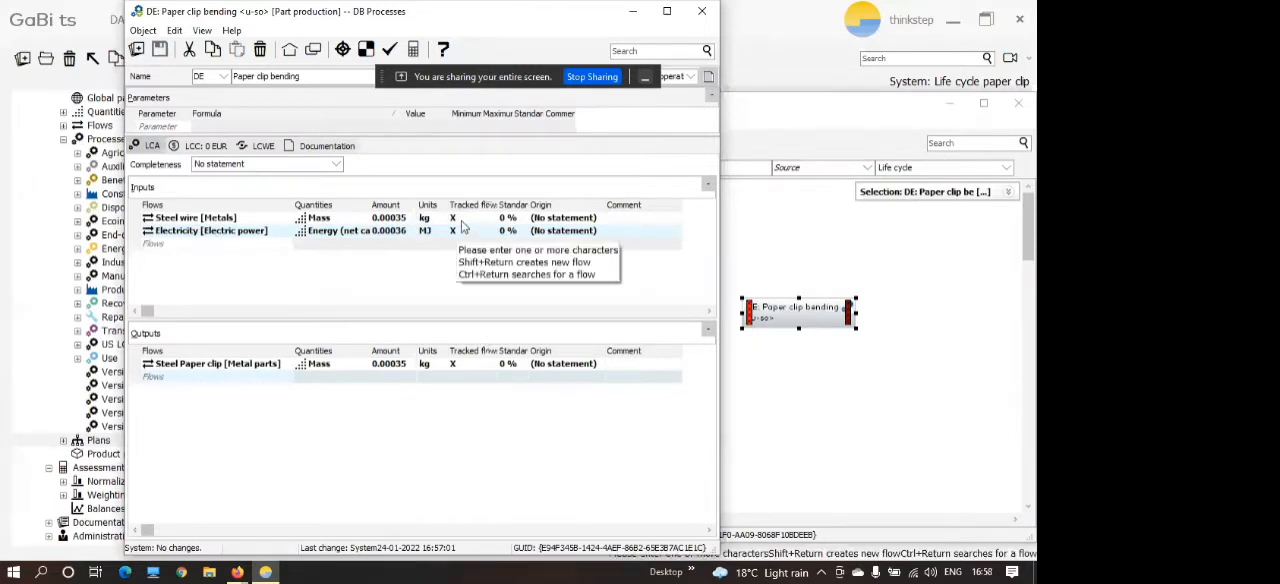
{"action": "left_click", "coordinate": [712, 13]}
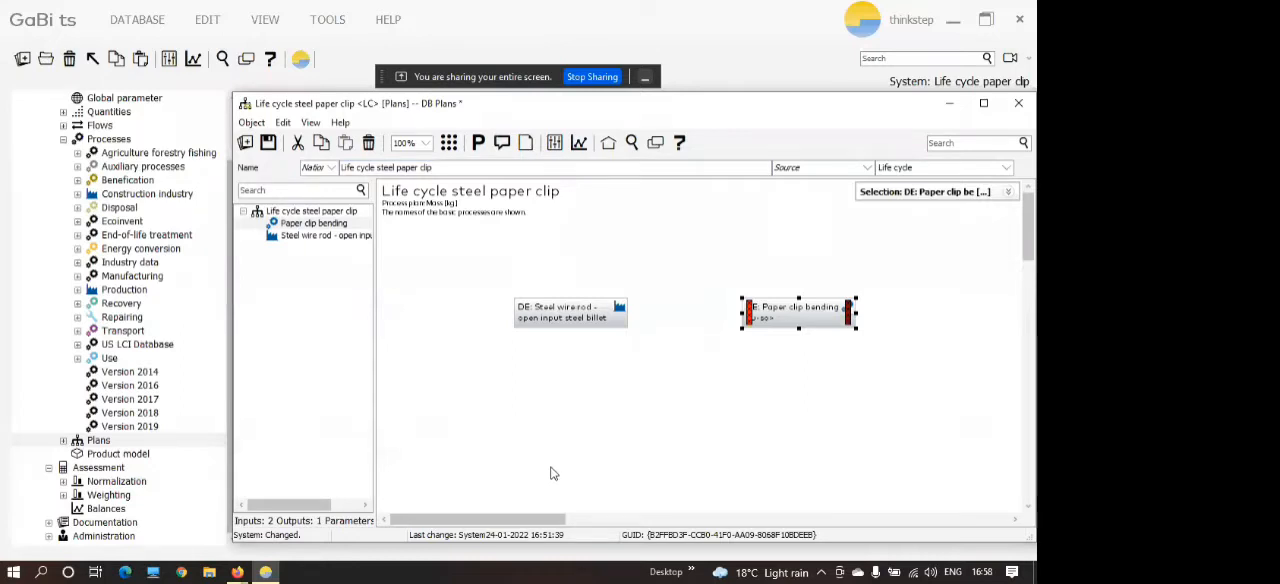
Set the scaling factor of the Paper clip bending process to 1000 in its local settings and mark it as fixed.
{"action": "double_click", "coordinate": [803, 322]}
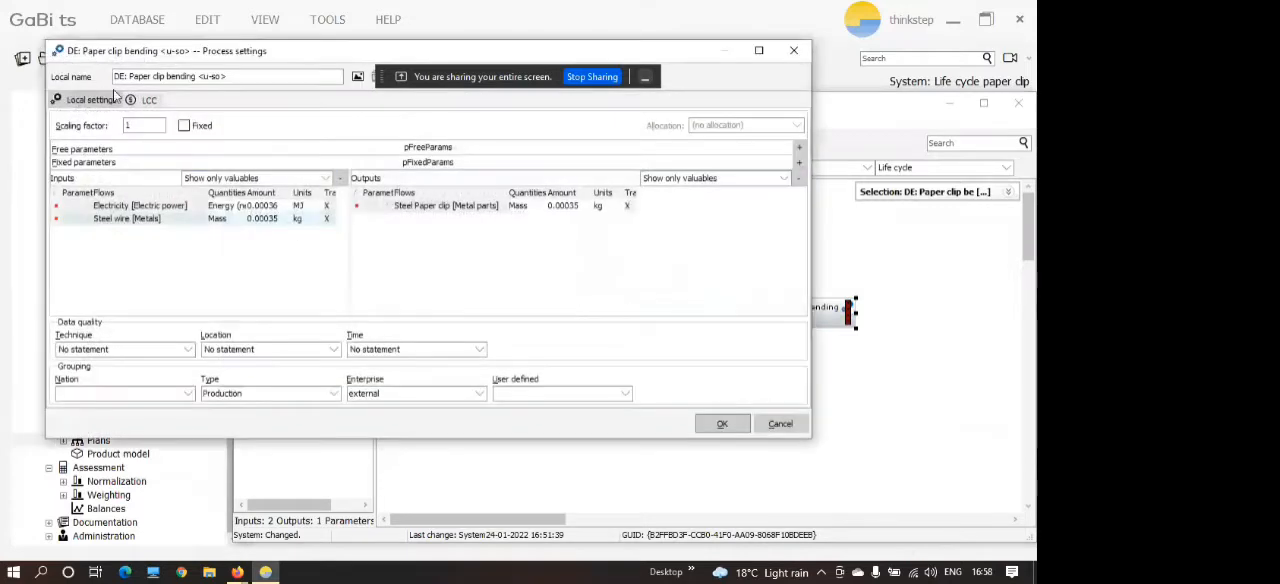
{"action": "left_click", "coordinate": [145, 126]}
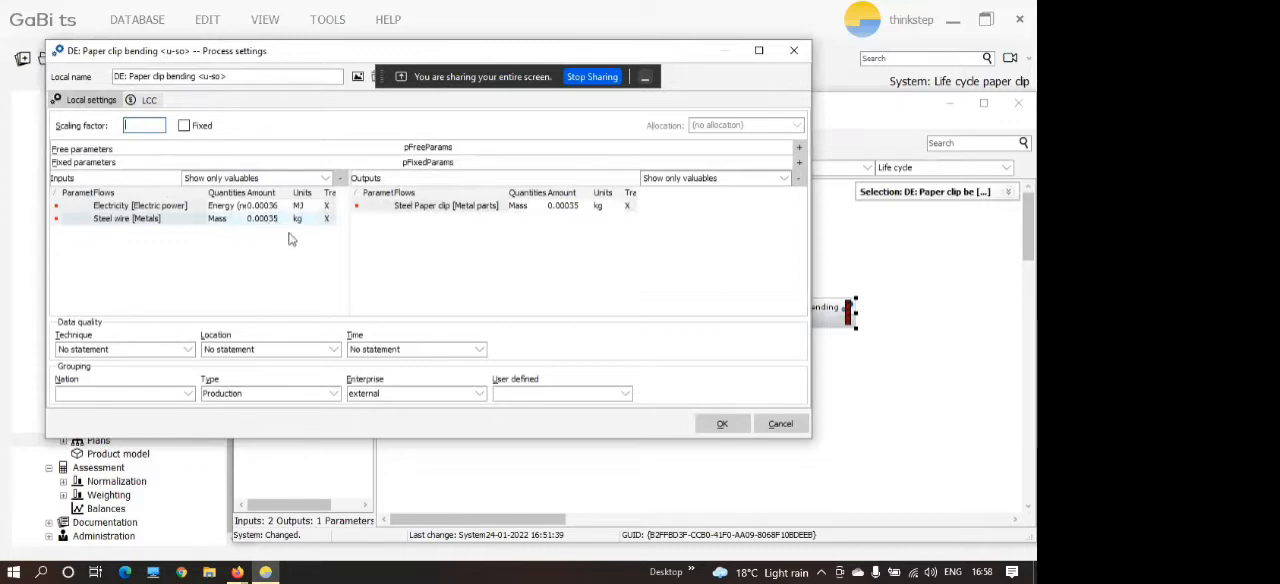
{"action": "type", "text": "1000"}
{"action": "key", "text": "Return"}
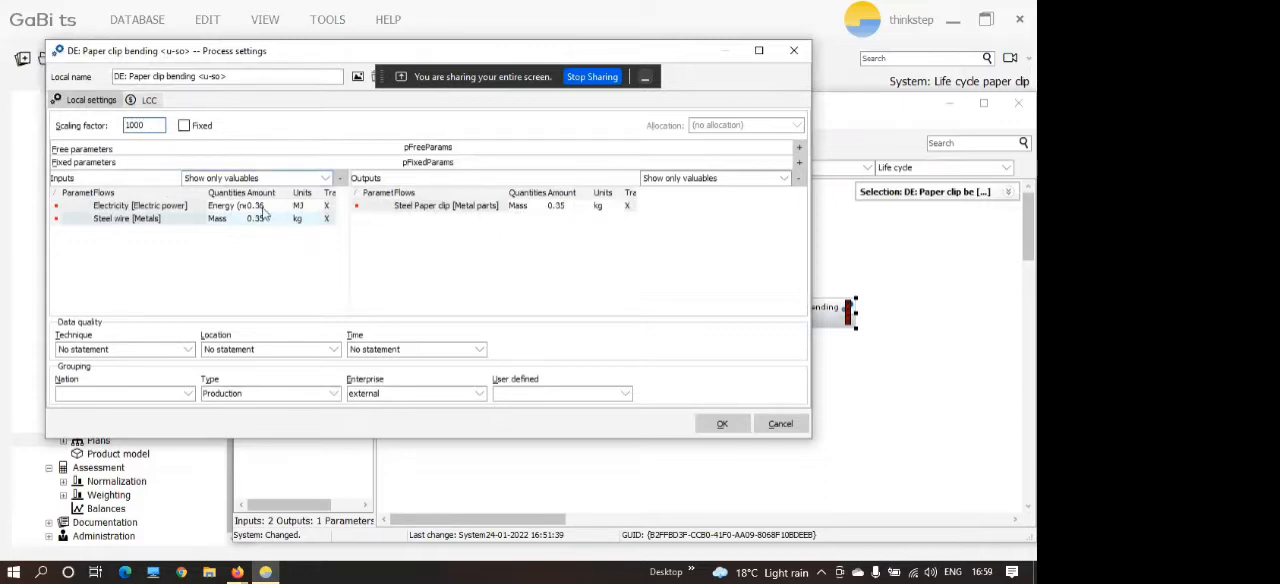
{"action": "left_click", "coordinate": [185, 126]}
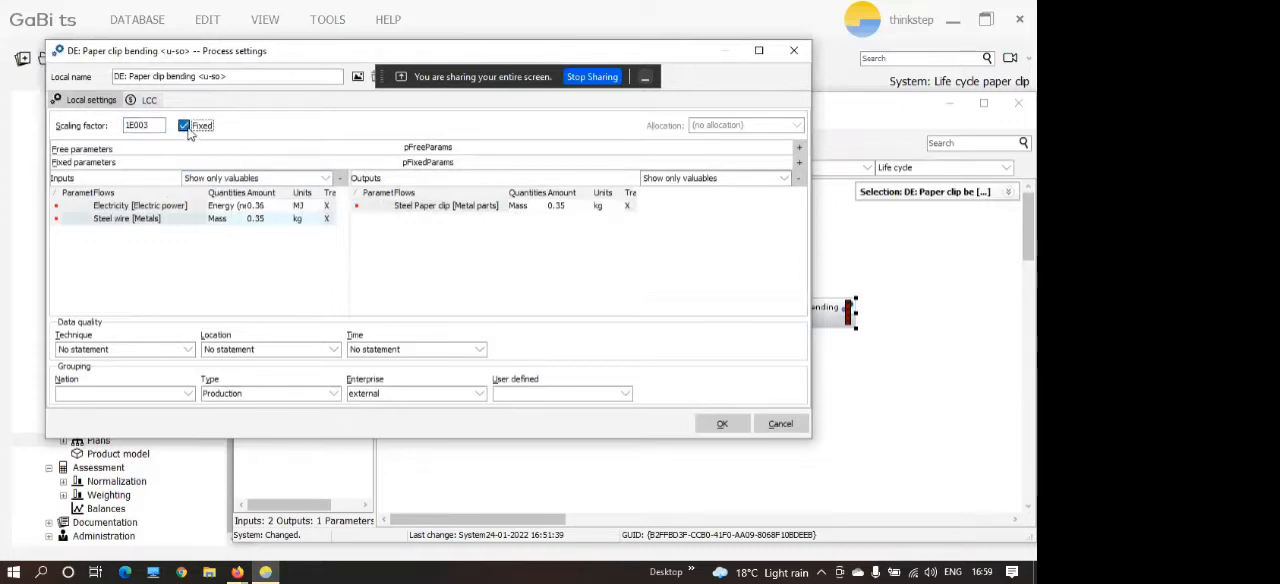
{"action": "left_click", "coordinate": [714, 430]}
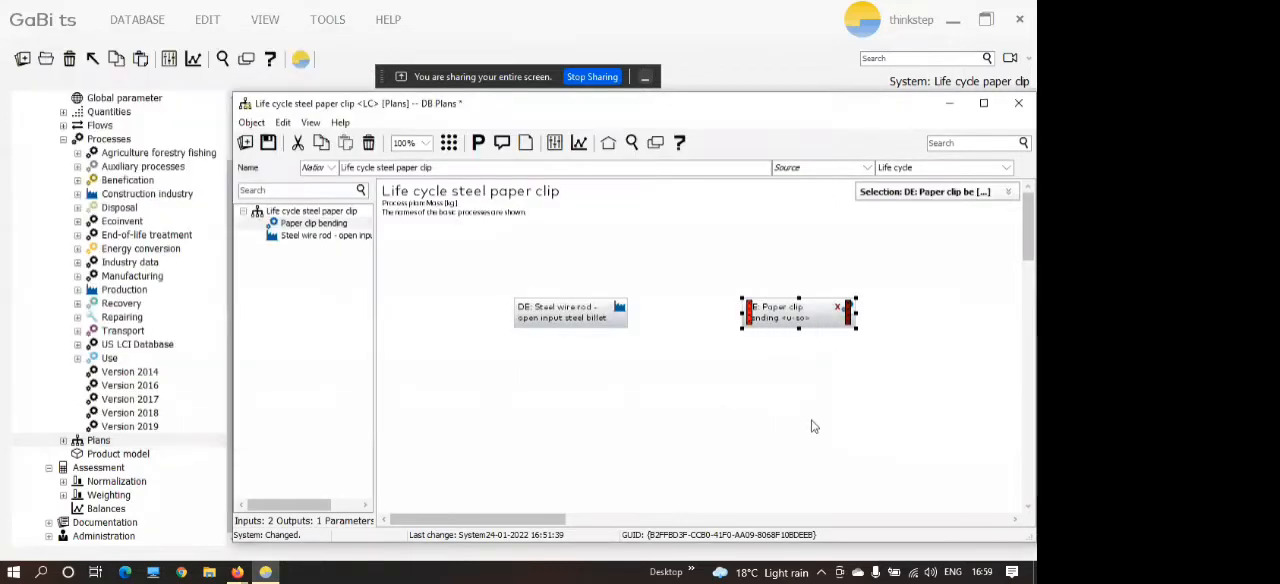
Display the tracked inputs and outputs of the processes on the plan.
{"action": "left_click", "coordinate": [813, 336]}
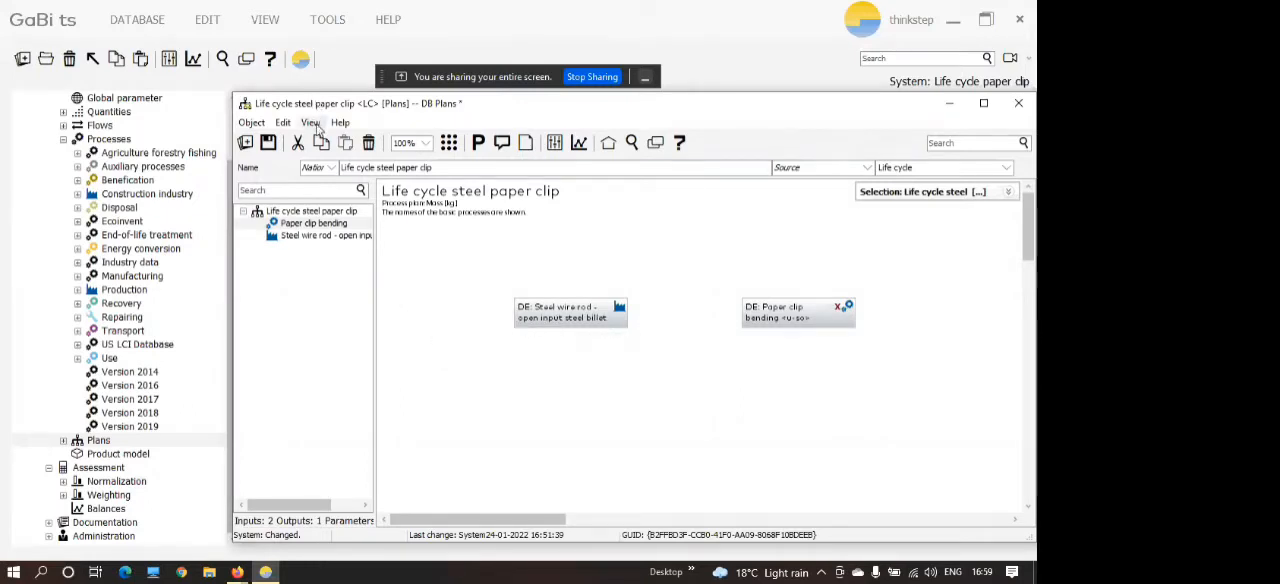
{"action": "left_click", "coordinate": [311, 122]}
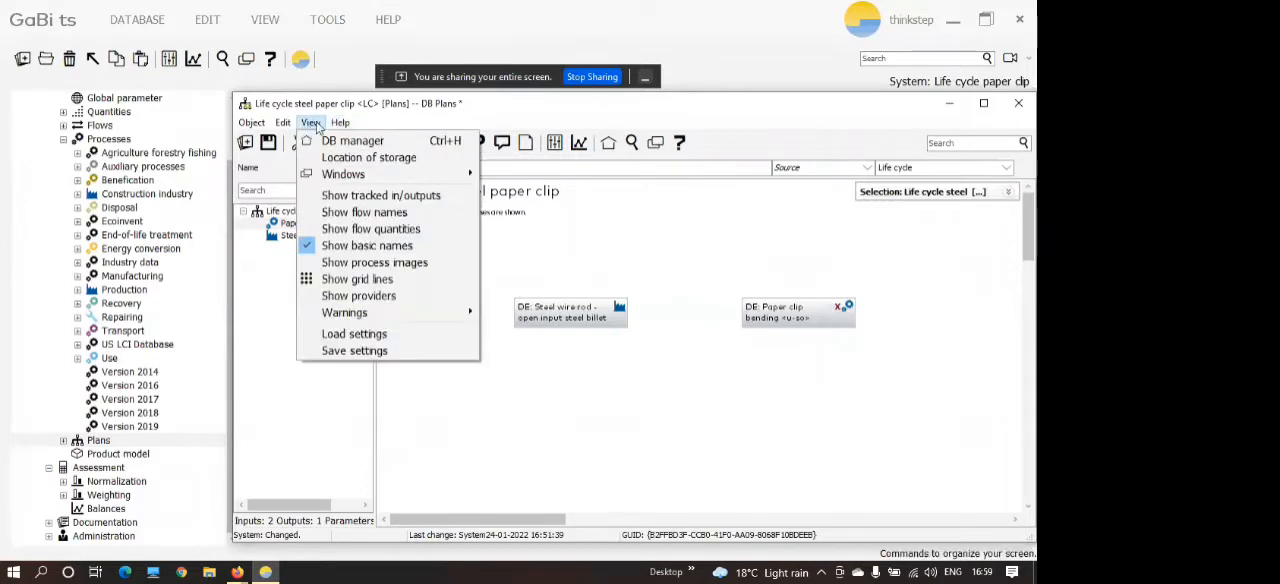
{"action": "left_click", "coordinate": [336, 197]}
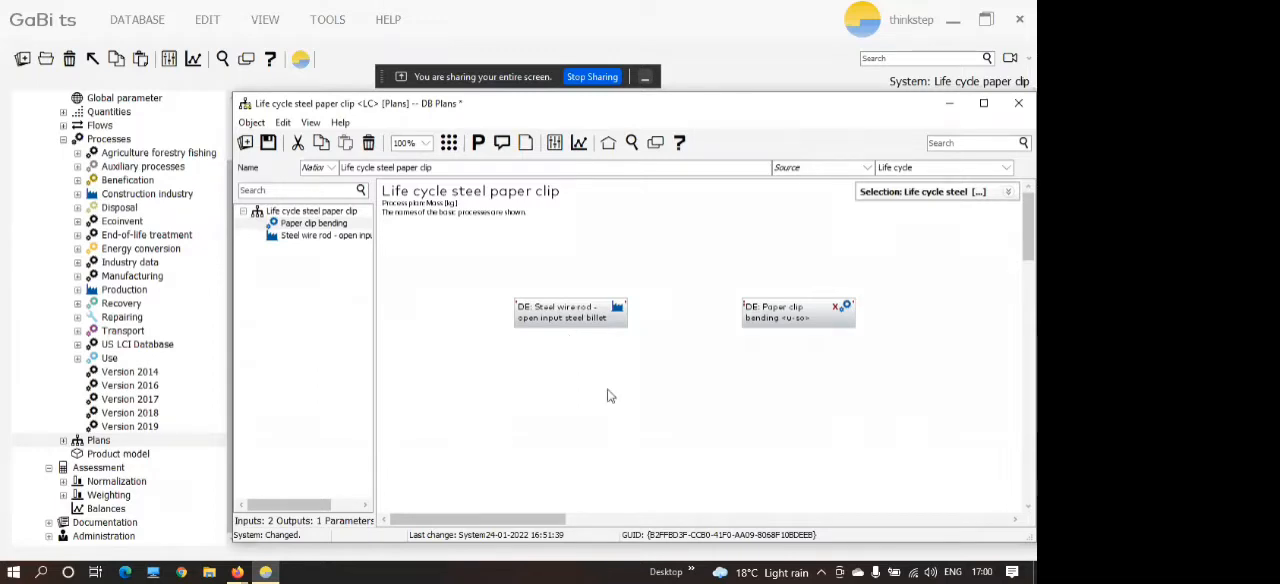
Search for "electricity", add the DE Electricity grid mix (production mix) to the plan, and place it above Paper clip bending.
{"action": "left_click", "coordinate": [632, 146]}
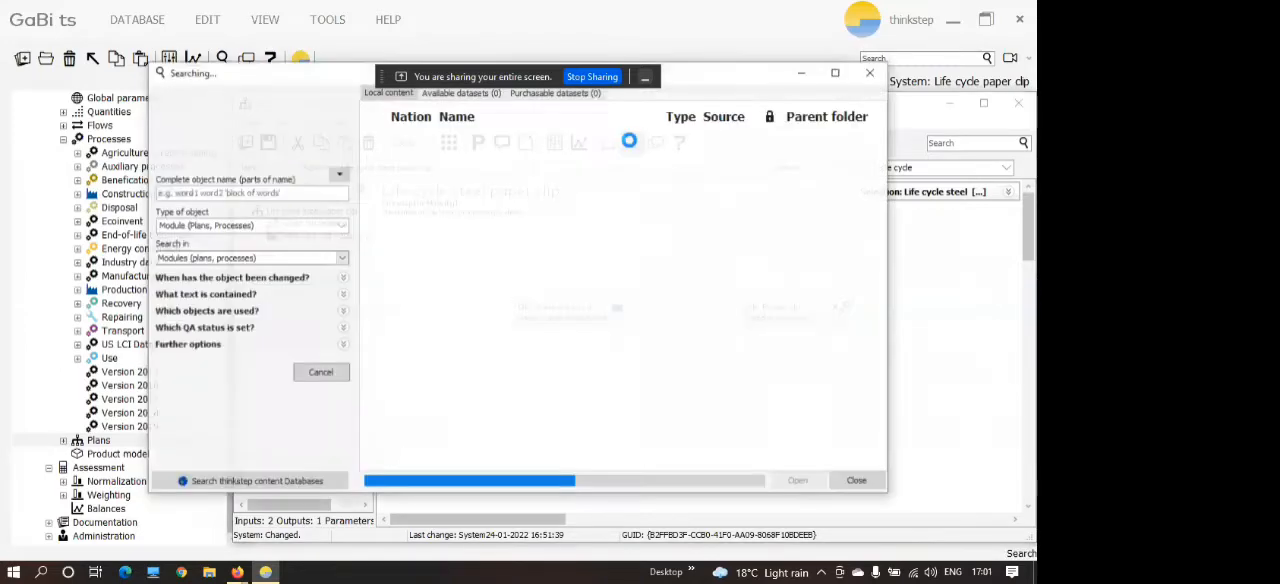
{"action": "left_click", "coordinate": [223, 193]}
{"action": "type", "text": "ele"}
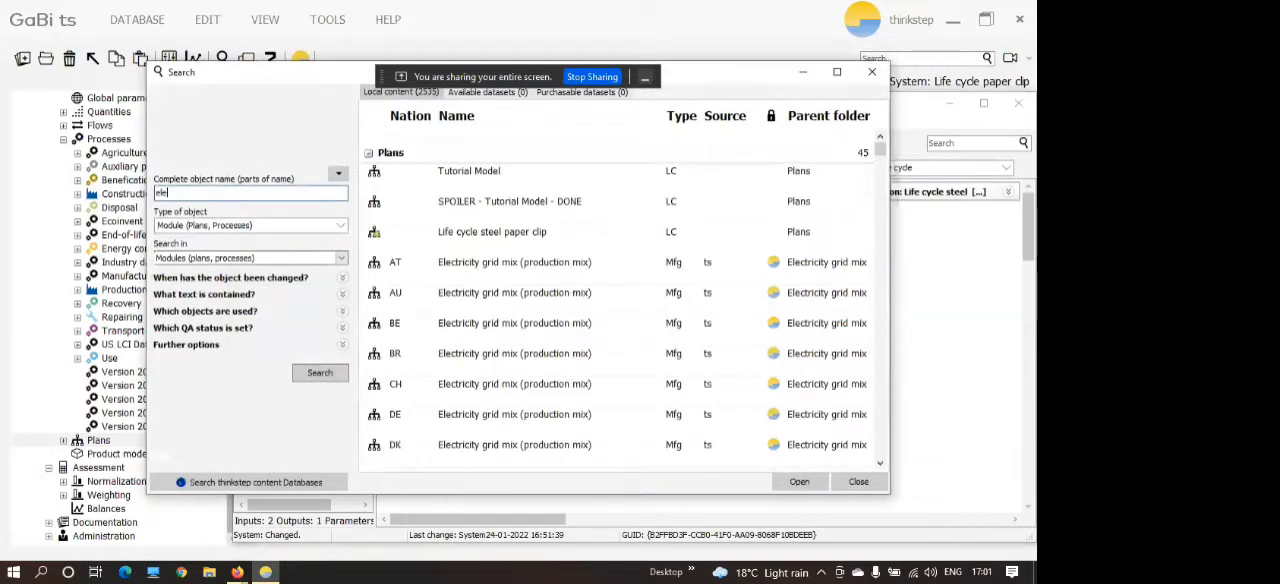
{"action": "type", "text": "ctricity"}
{"action": "key", "text": "Return"}
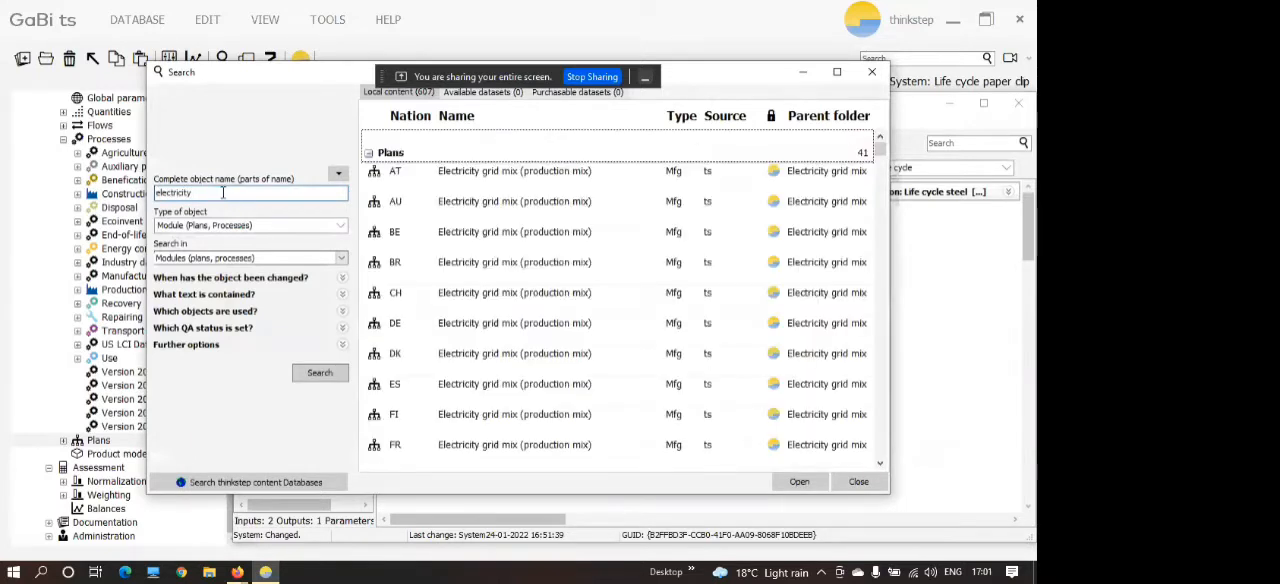
{"action": "left_click", "coordinate": [470, 330]}
{"action": "left_click_drag", "start_coordinate": [475, 329], "coordinate": [946, 302]}
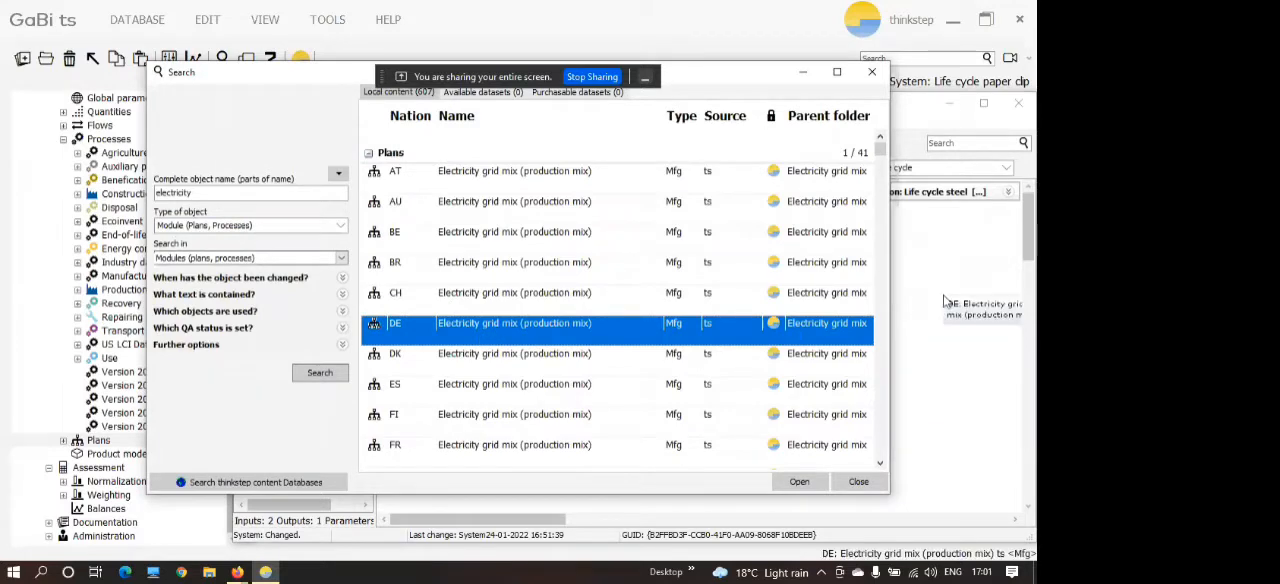
{"action": "left_click", "coordinate": [872, 73]}
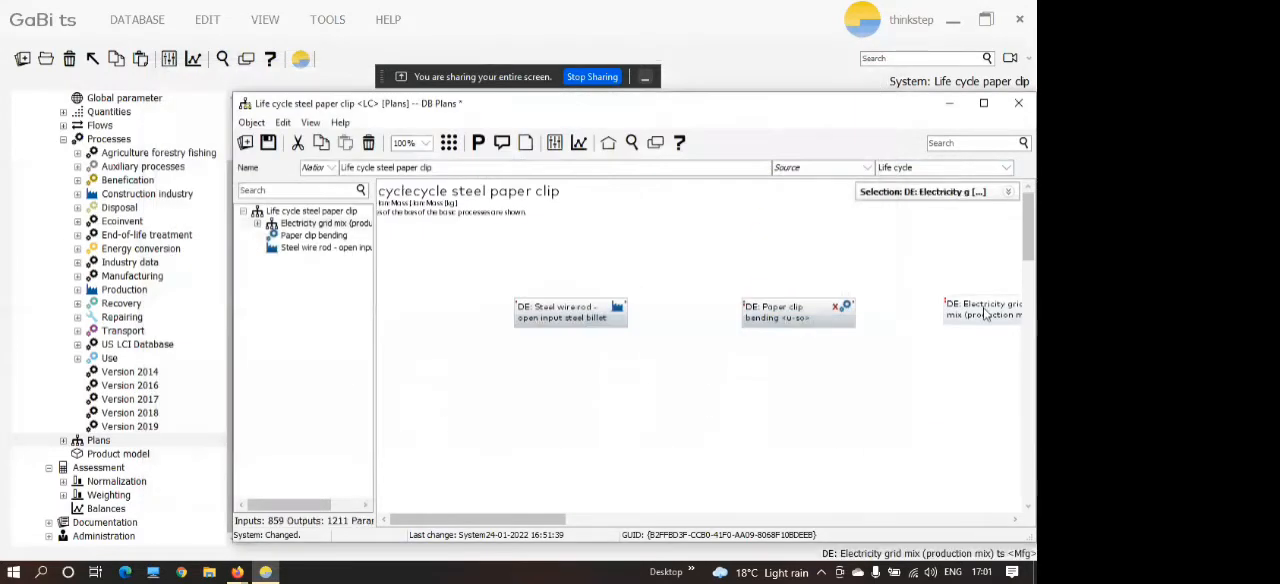
{"action": "left_click_drag", "start_coordinate": [941, 305], "coordinate": [788, 230]}
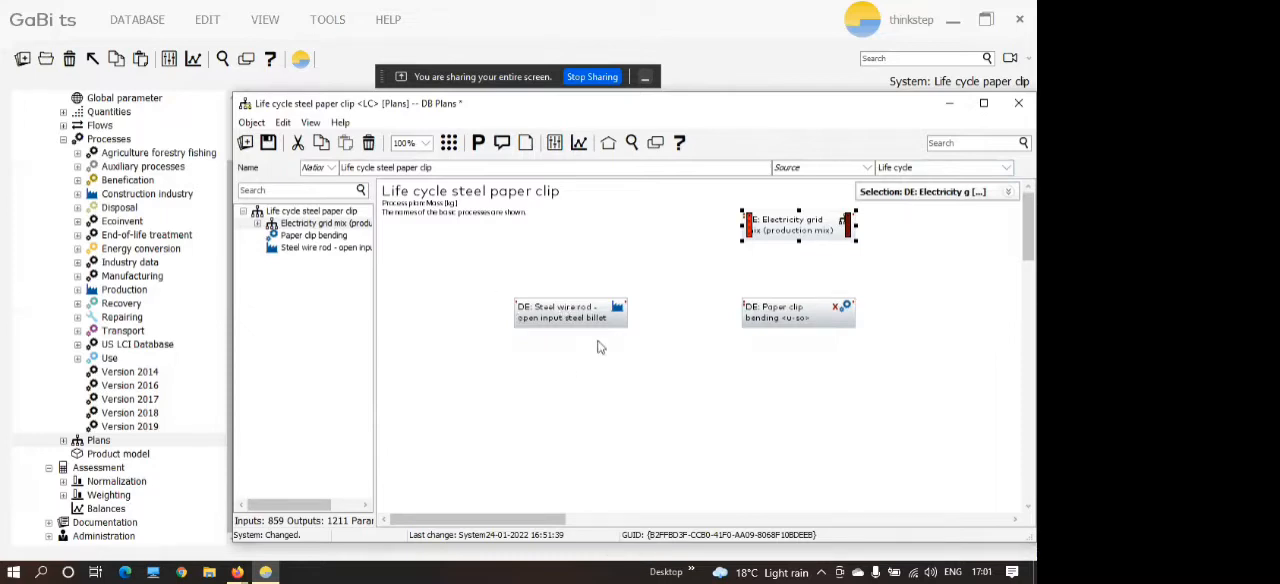
Make room before Steel wire rod and connect the DE BF Steel billet / slab / bloom process as provider of its steel billet input.
{"action": "left_click_drag", "start_coordinate": [572, 318], "coordinate": [612, 318]}
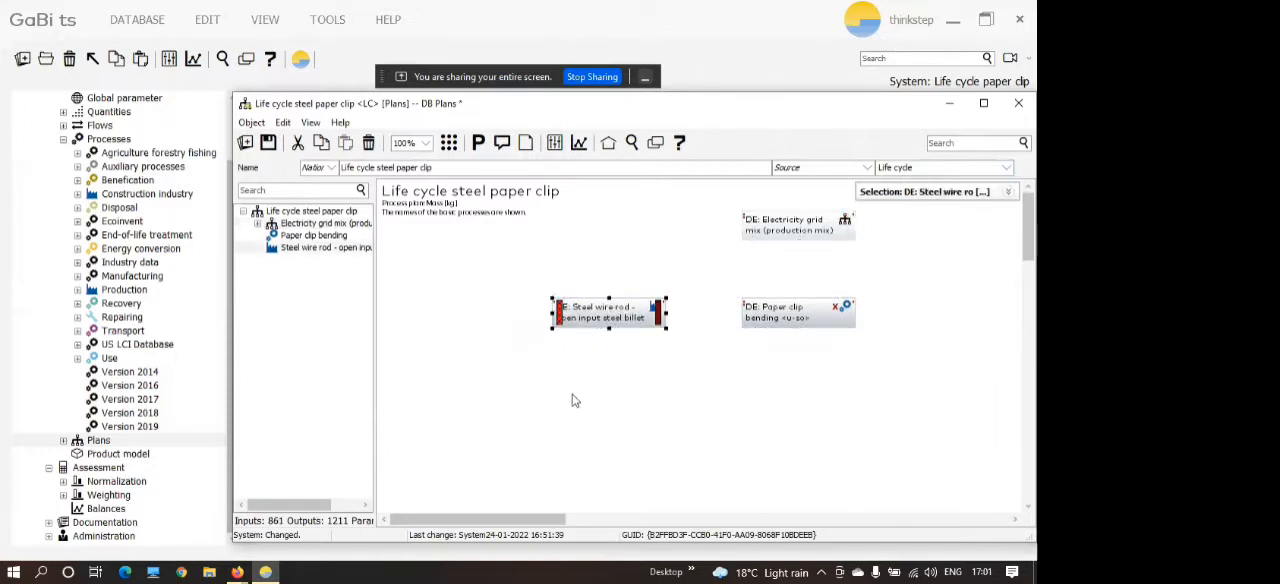
{"action": "left_click", "coordinate": [672, 349]}
{"action": "left_click", "coordinate": [575, 317]}
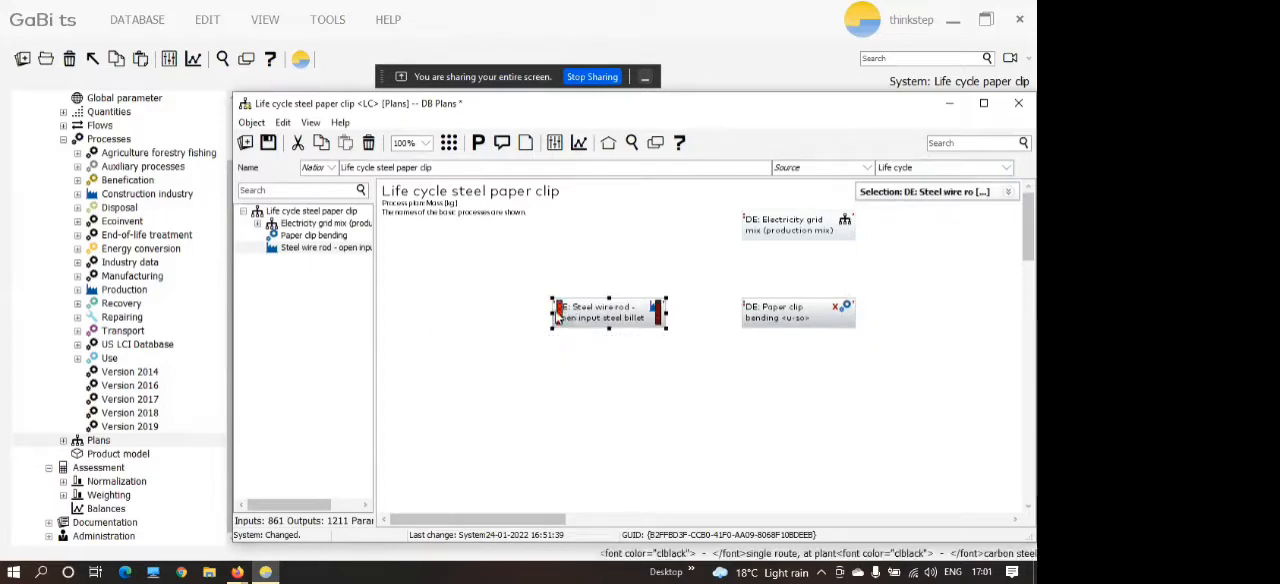
{"action": "left_click_drag", "start_coordinate": [562, 317], "coordinate": [488, 307]}
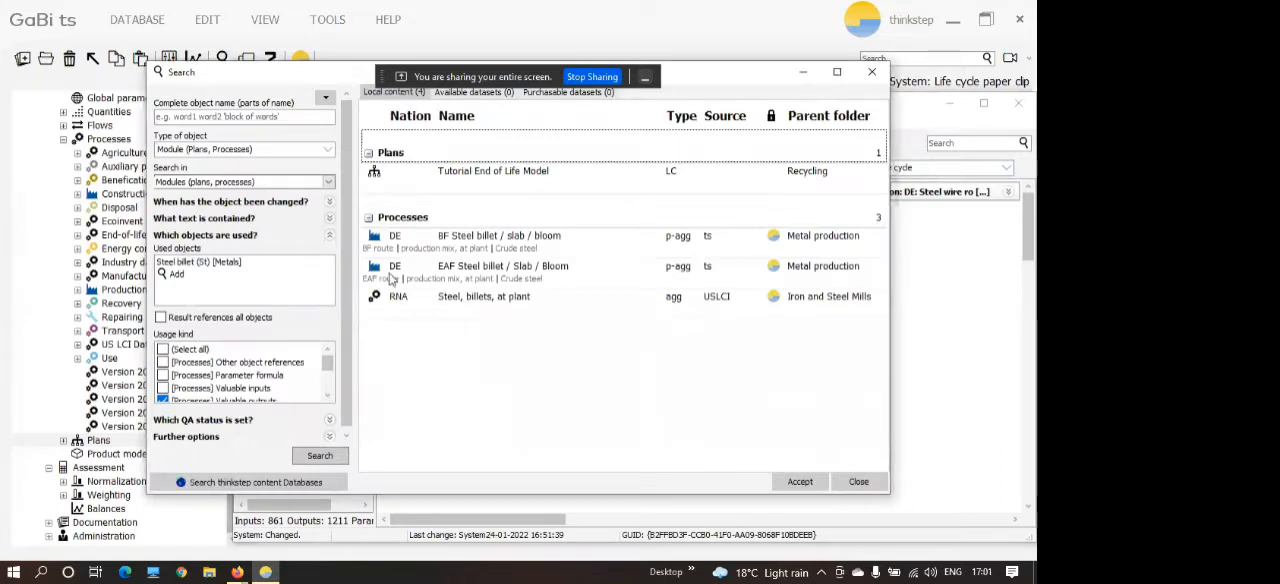
{"action": "left_click", "coordinate": [423, 244]}
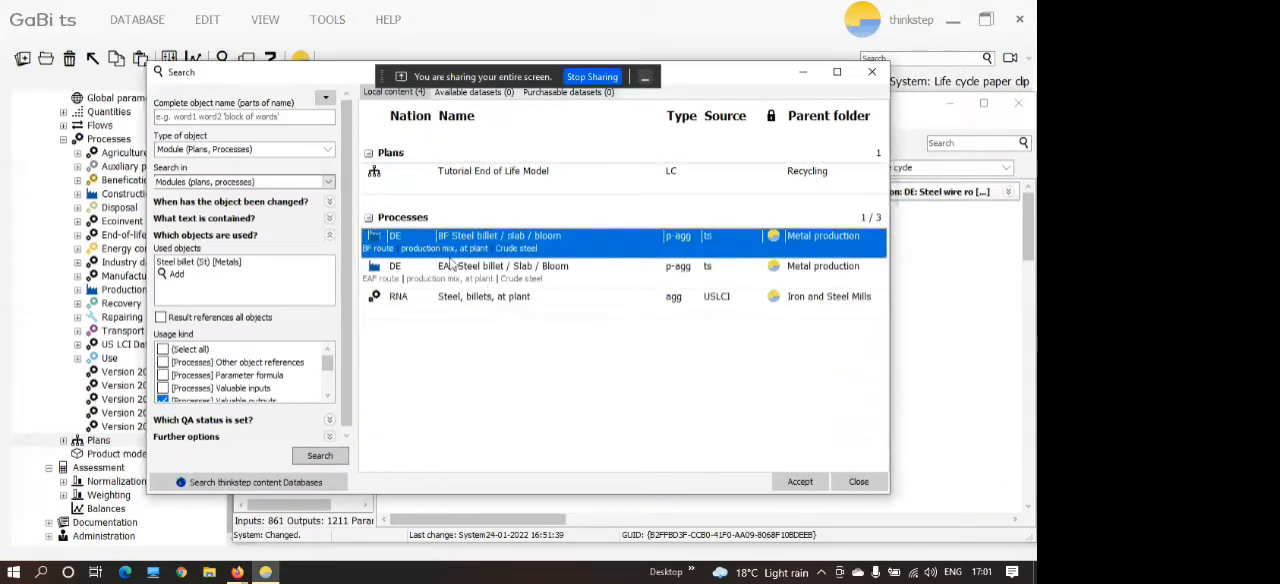
{"action": "left_click", "coordinate": [797, 482]}
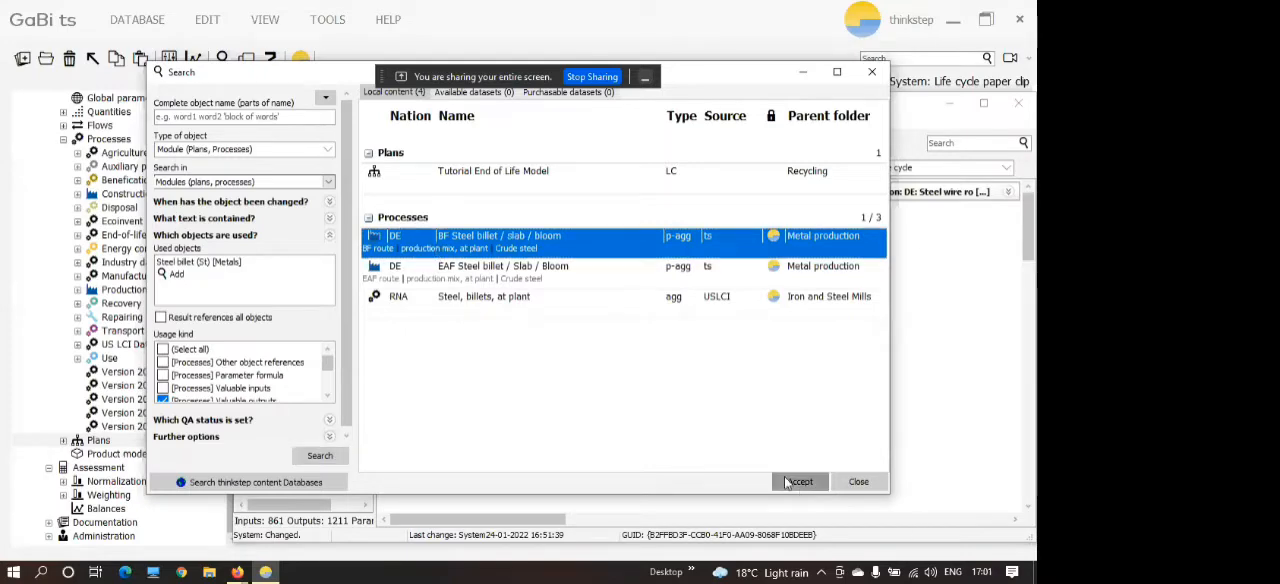
{"action": "left_click", "coordinate": [470, 320]}
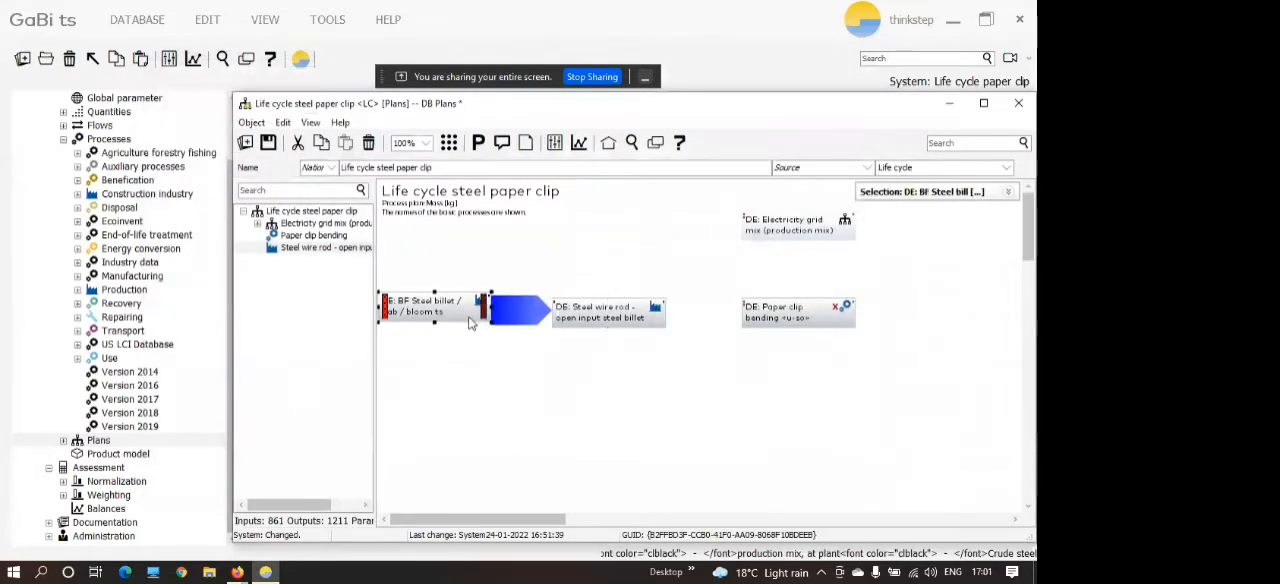
{"action": "left_click_drag", "start_coordinate": [470, 320], "coordinate": [471, 326]}
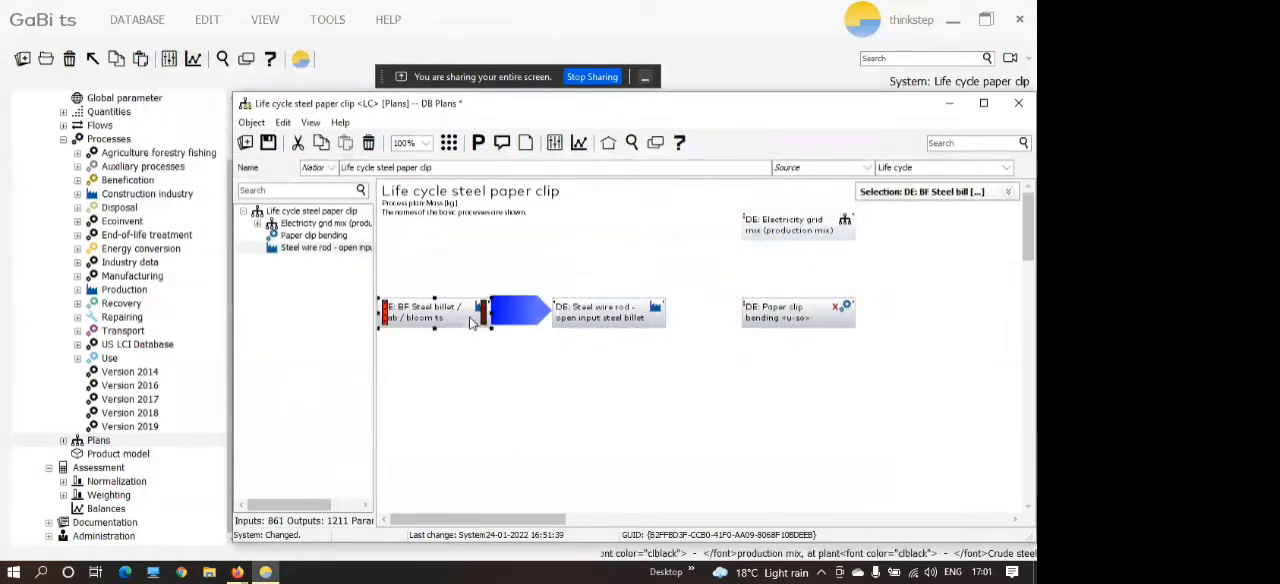
Display the flow quantities and flow names on the plan's connections.
{"action": "left_click", "coordinate": [531, 397]}
{"action": "left_click", "coordinate": [310, 123]}
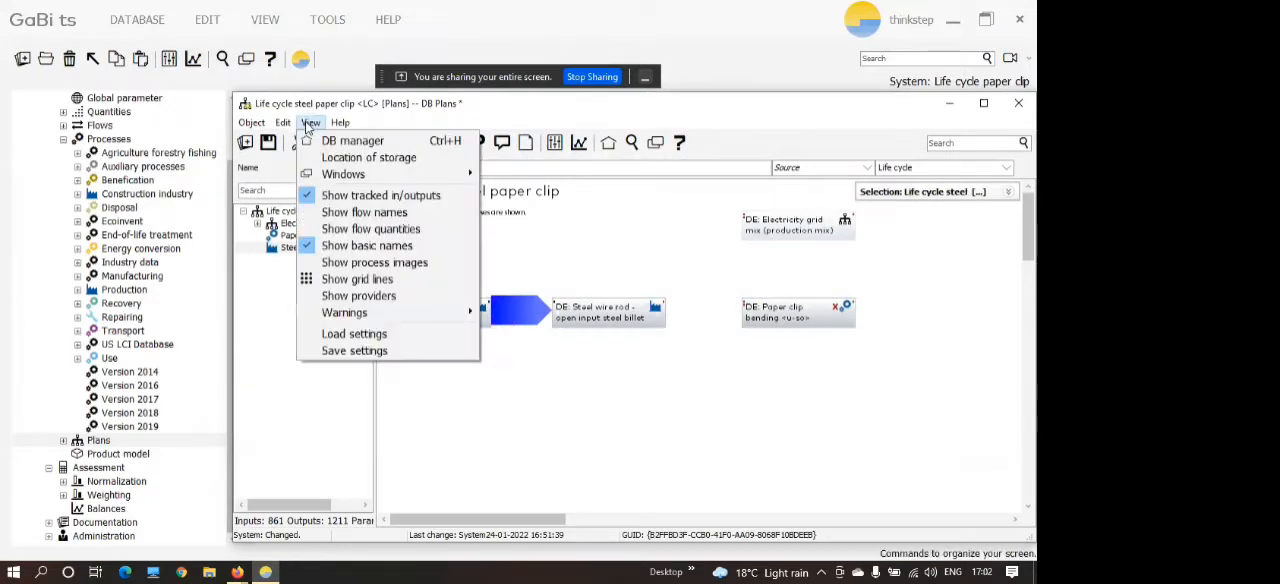
{"action": "left_click", "coordinate": [335, 229]}
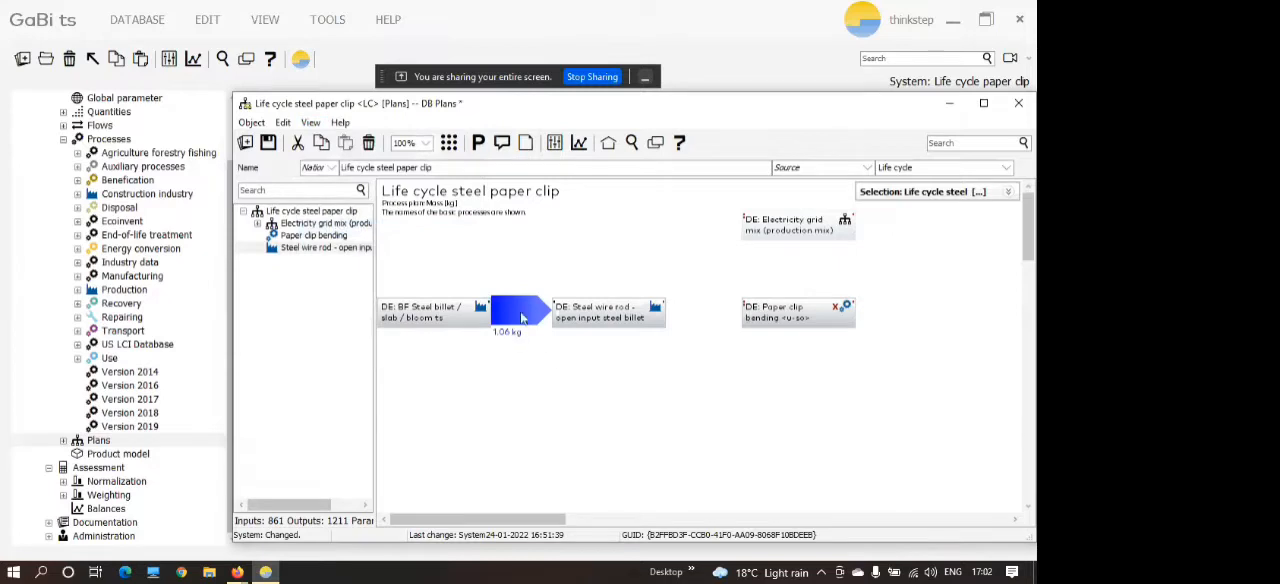
{"action": "left_click", "coordinate": [312, 123]}
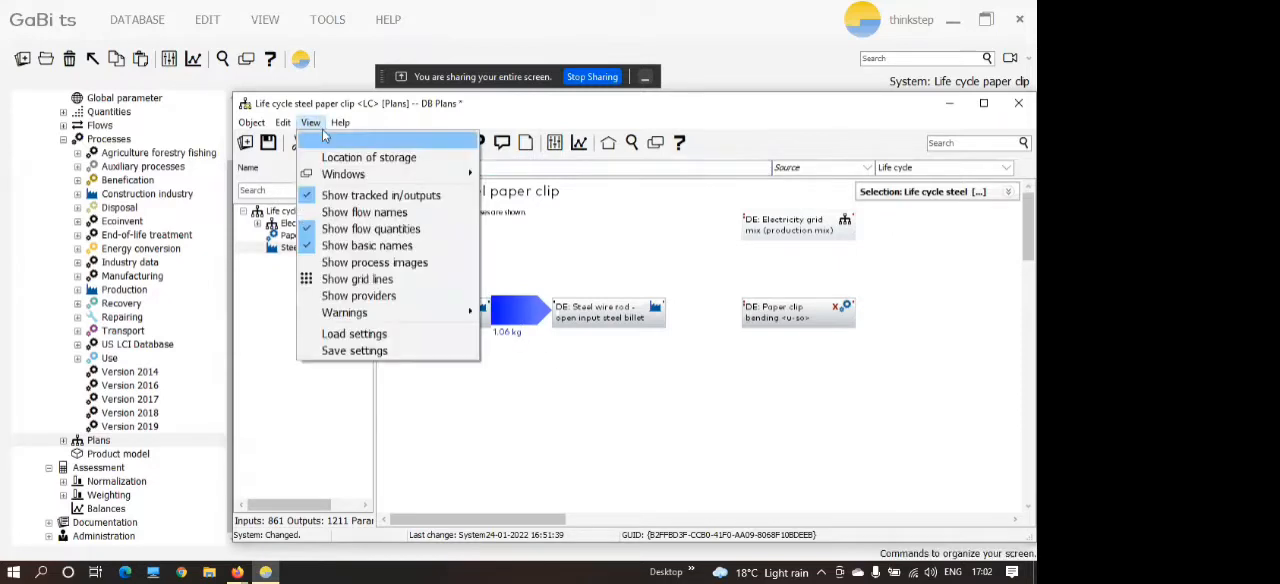
{"action": "left_click", "coordinate": [360, 212]}
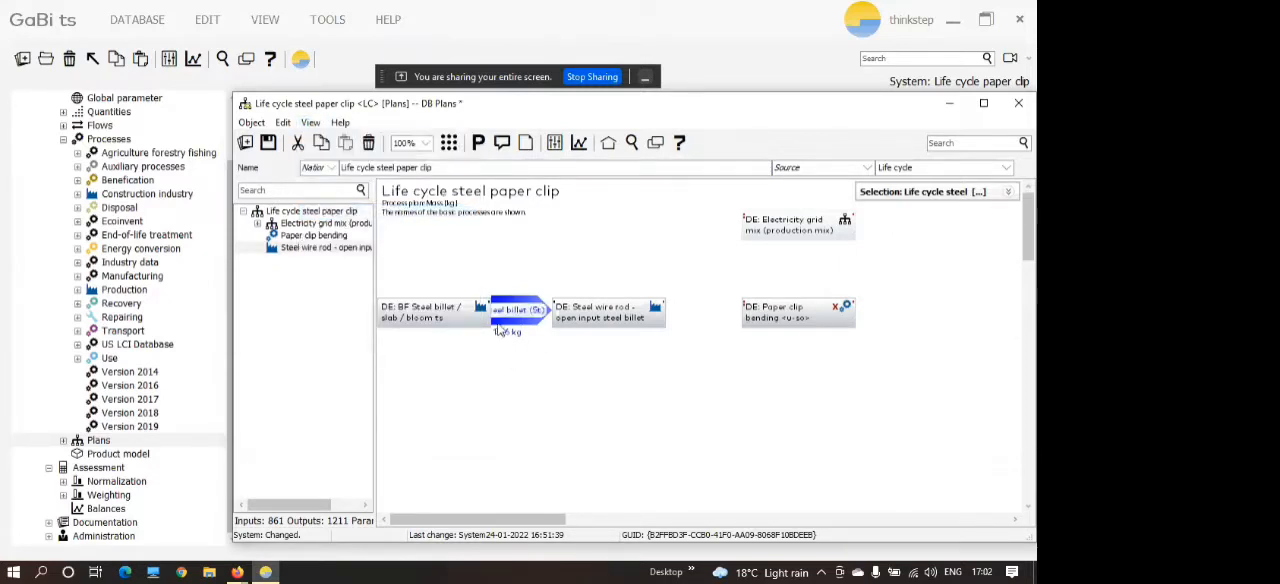
Shift Steel wire rod slightly away from the BF Steel billet process, and move Paper clip bending a little farther from Steel wire rod.
{"action": "left_click", "coordinate": [563, 323]}
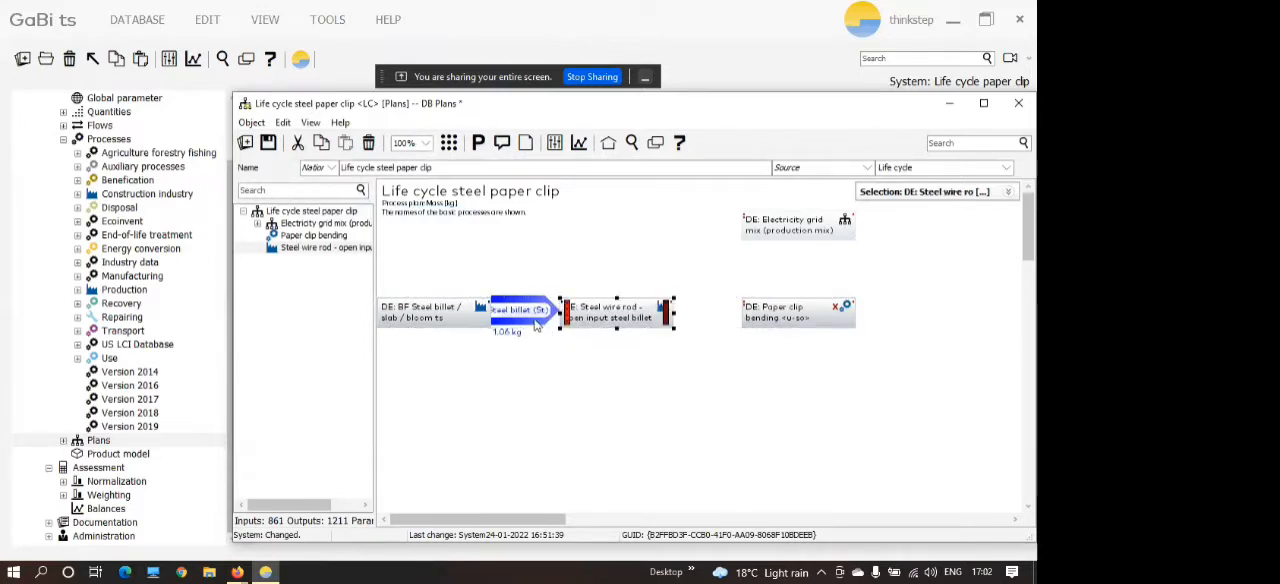
{"action": "left_click", "coordinate": [484, 323]}
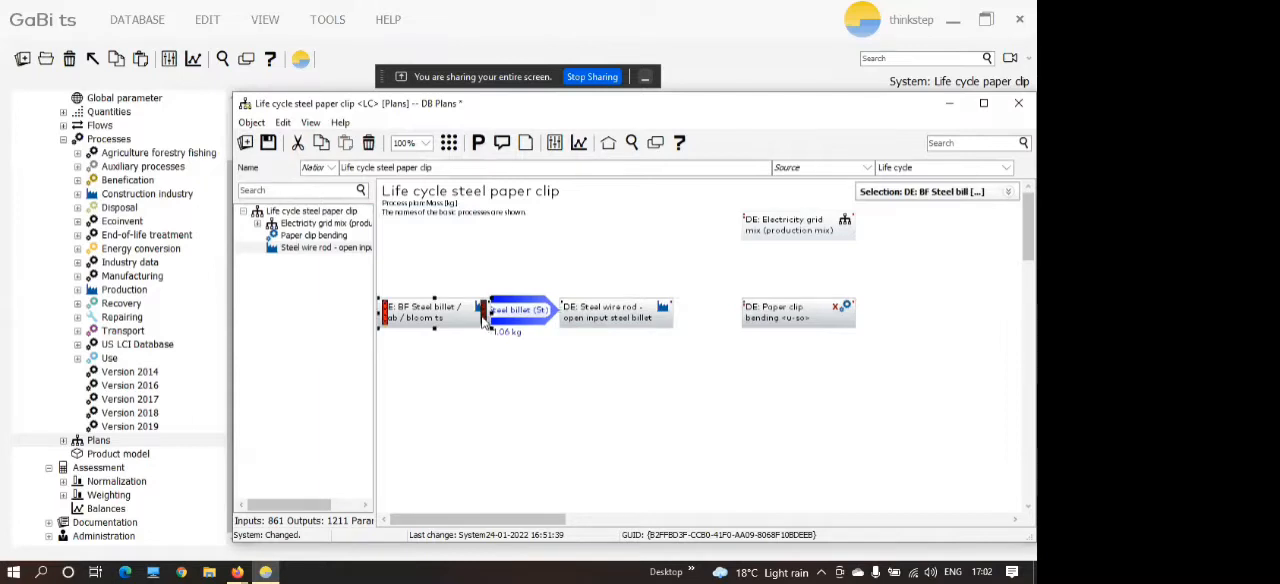
{"action": "left_click", "coordinate": [535, 378]}
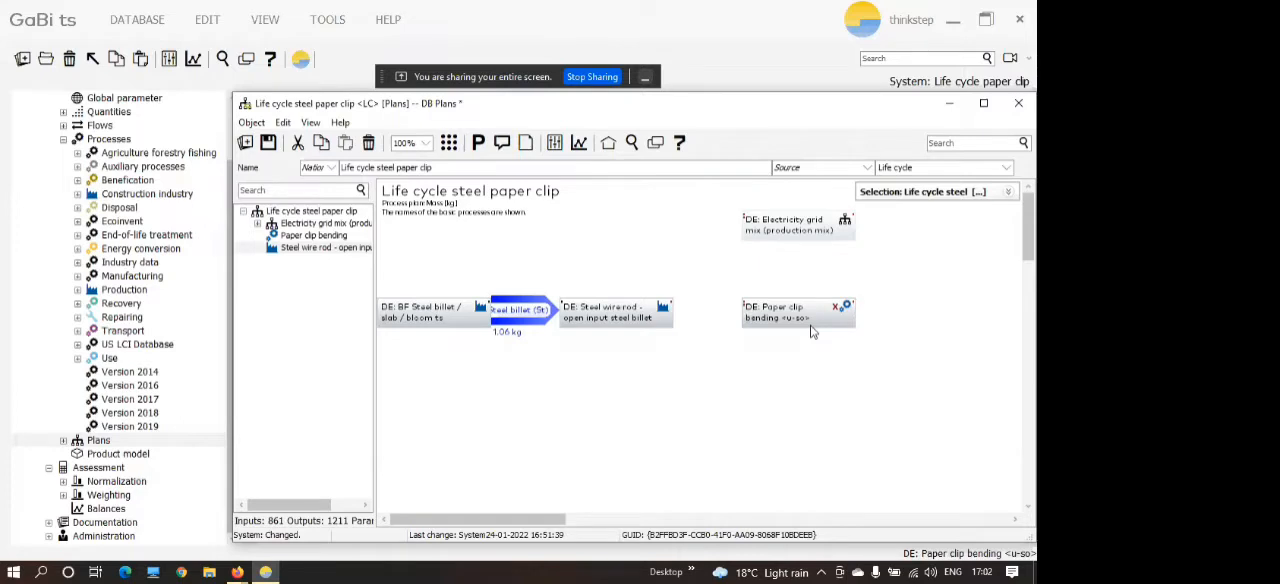
{"action": "left_click_drag", "start_coordinate": [807, 330], "coordinate": [830, 320]}
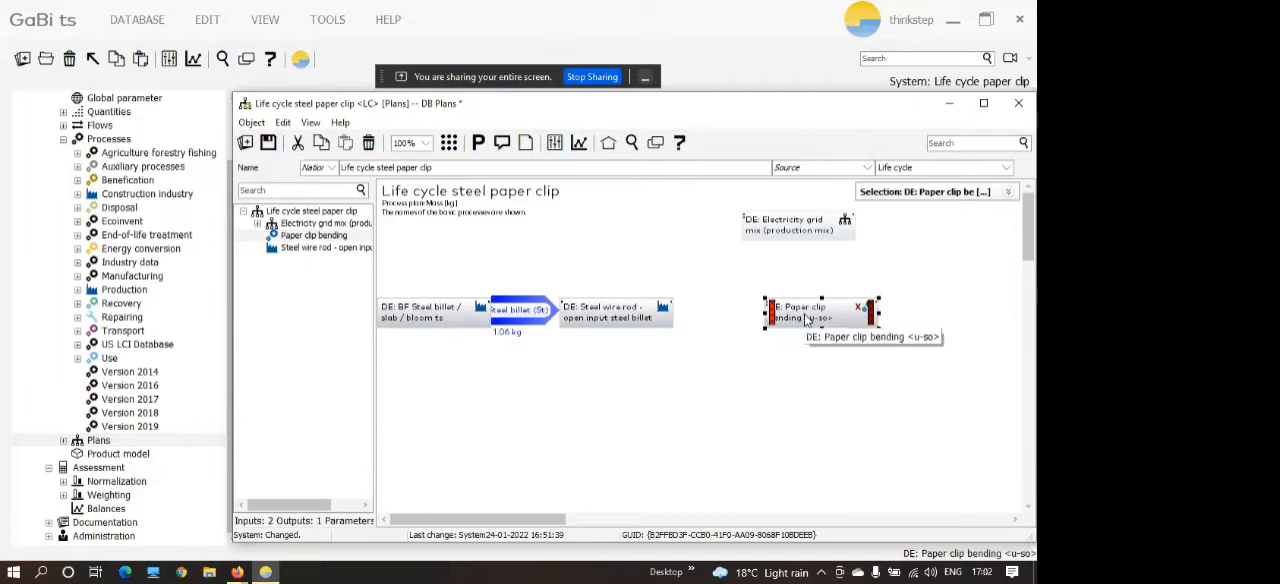
{"action": "left_click", "coordinate": [621, 433]}
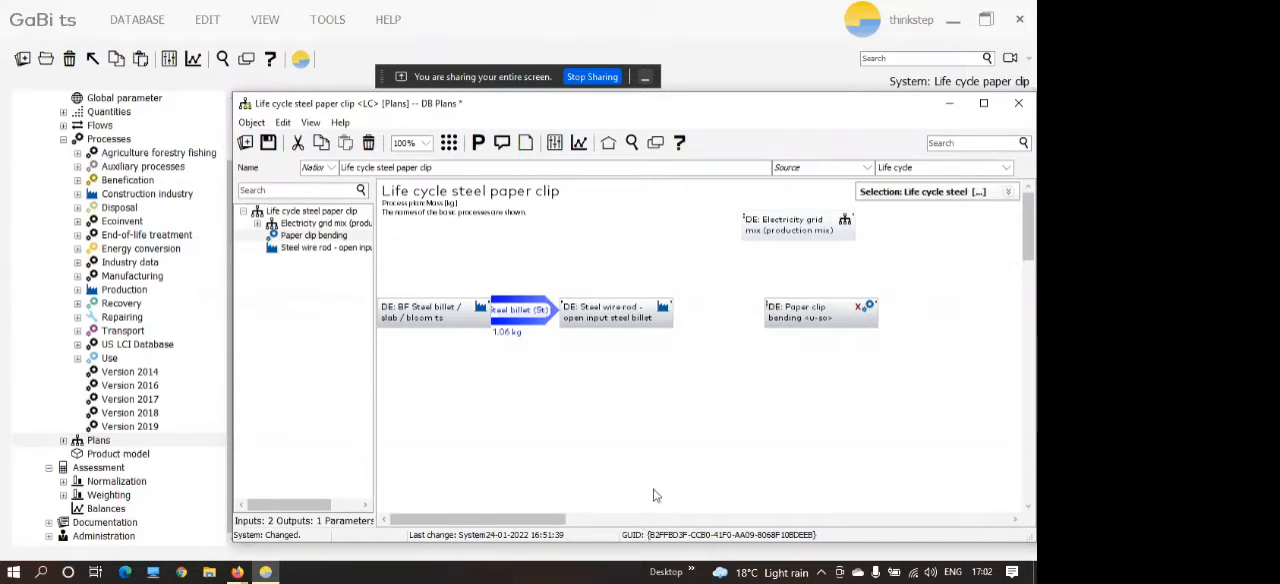
{"action": "left_click", "coordinate": [781, 319]}
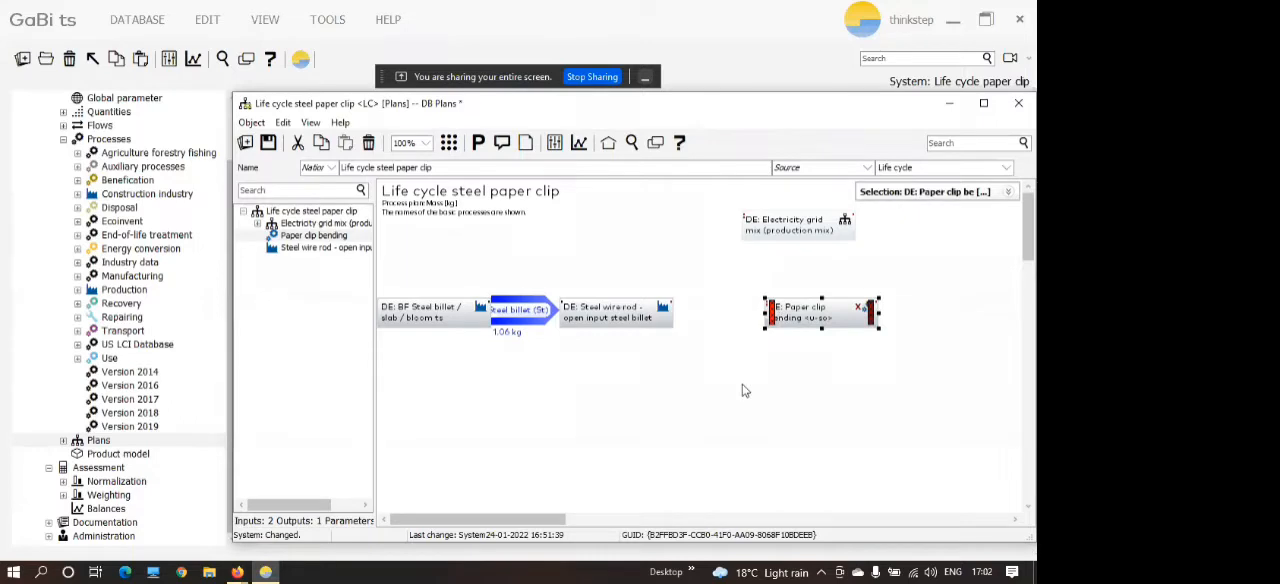
Open the list of Truck processes under Road in the Transport processes of the database.
{"action": "left_click", "coordinate": [78, 331]}
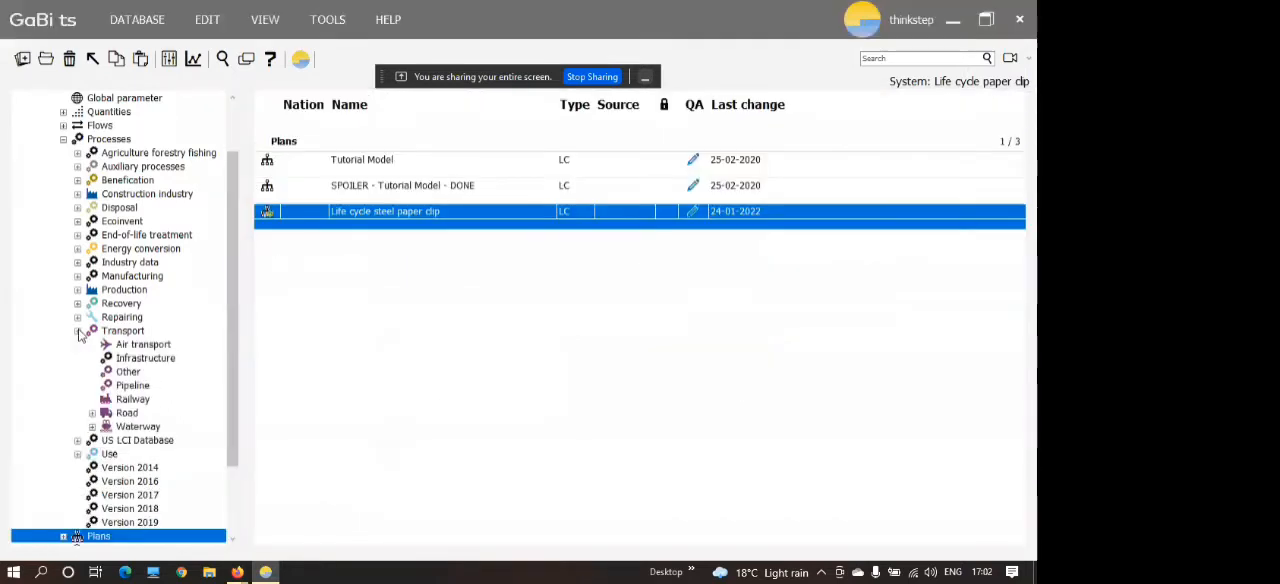
{"action": "left_click", "coordinate": [92, 414]}
{"action": "left_click", "coordinate": [142, 442]}
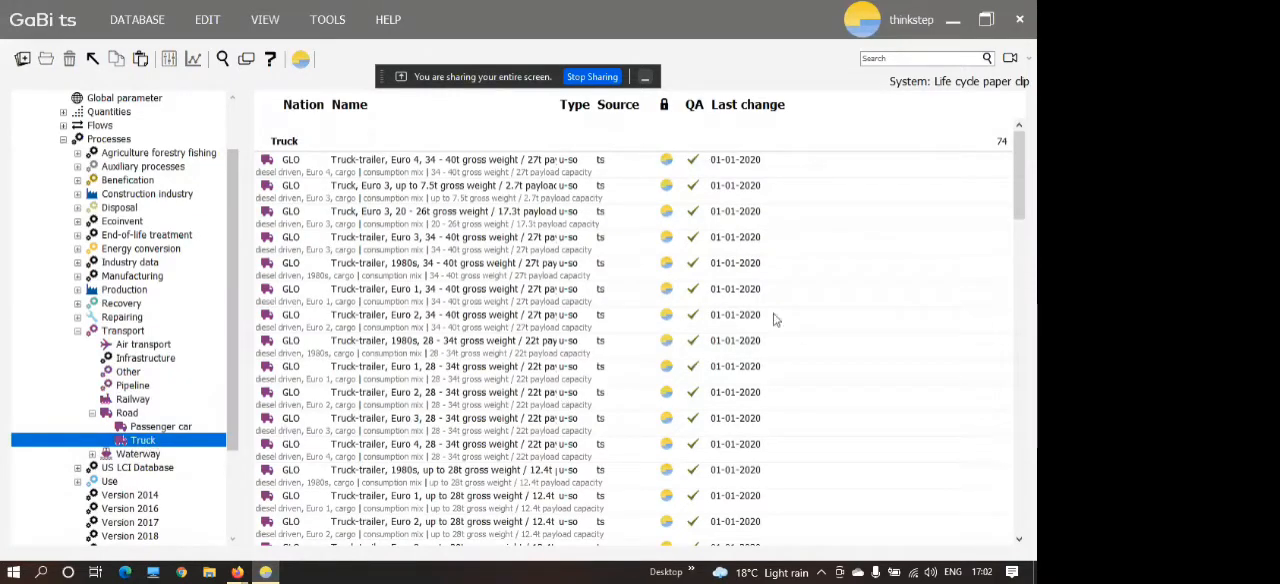
Look through the list of Truck processes, comparing their Euro emission classes, gross weights and payload capacities.
{"action": "left_click_drag", "start_coordinate": [1022, 214], "coordinate": [1022, 376]}
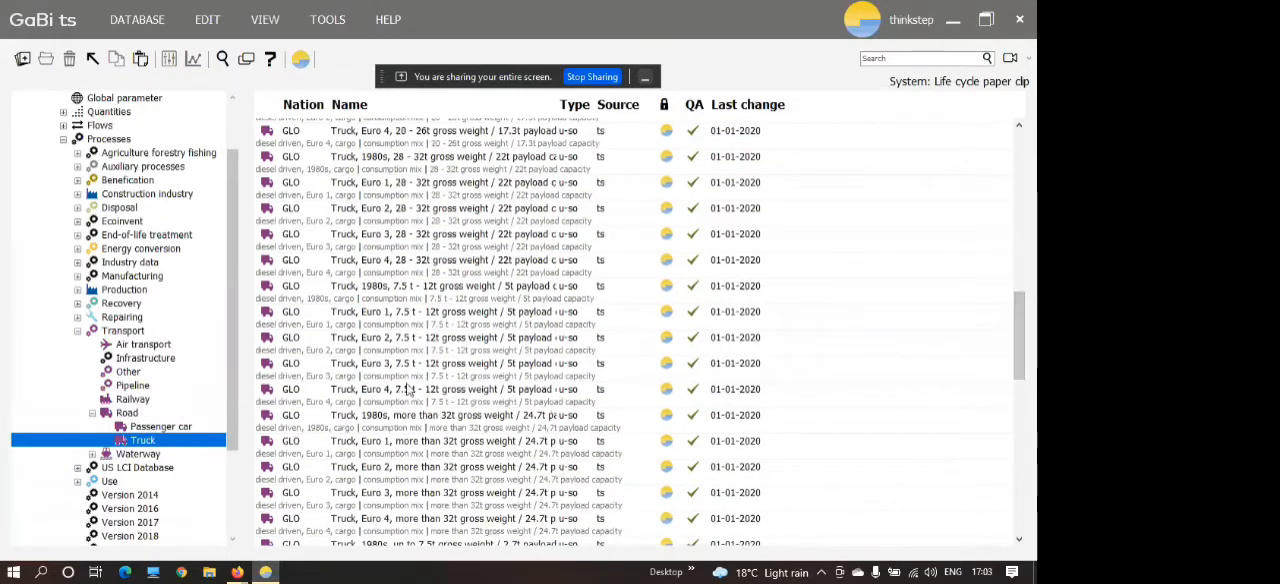
{"action": "left_click", "coordinate": [452, 404]}
{"action": "key", "text": "Up"}
{"action": "key", "text": "Up"}
{"action": "key", "text": "Down"}
{"action": "key", "text": "Down"}
{"action": "key", "text": "Down"}
{"action": "key", "text": "Down"}
{"action": "key", "text": "Down"}
{"action": "key", "text": "Down"}
{"action": "key", "text": "Down"}
{"action": "key", "text": "Down"}
{"action": "key", "text": "Down"}
{"action": "key", "text": "Down"}
{"action": "key", "text": "Down"}
{"action": "key", "text": "Down"}
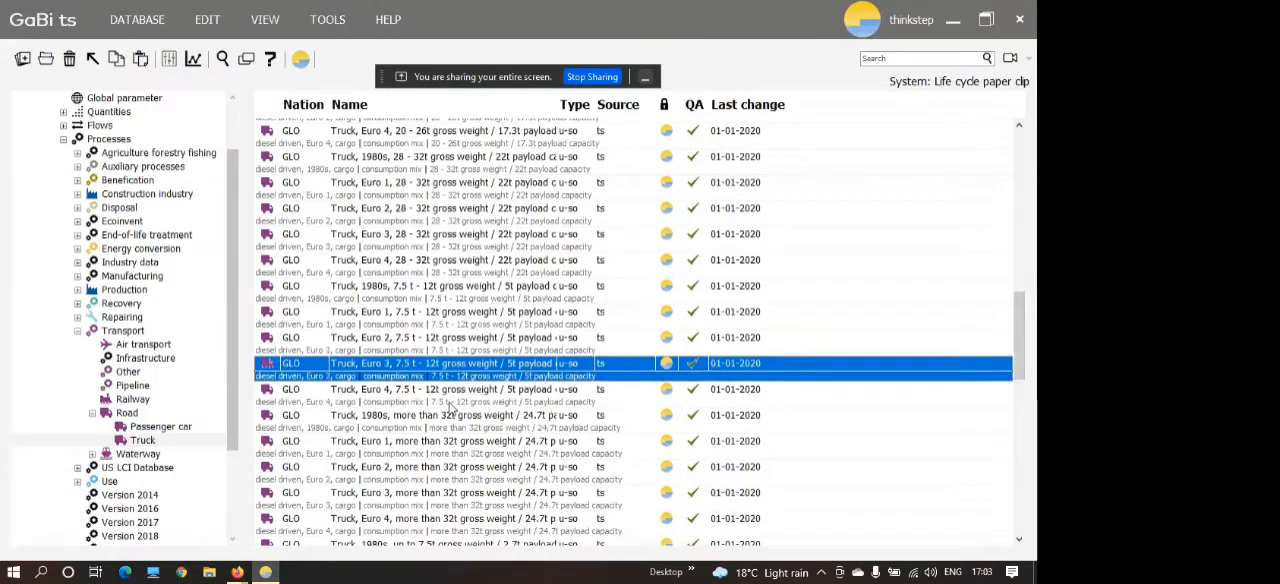
{"action": "key", "text": "Down"}
{"action": "key", "text": "Down"}
{"action": "key", "text": "Down"}
{"action": "key", "text": "Down"}
{"action": "key", "text": "Down"}
{"action": "key", "text": "Down"}
{"action": "key", "text": "Down"}
{"action": "key", "text": "Down"}
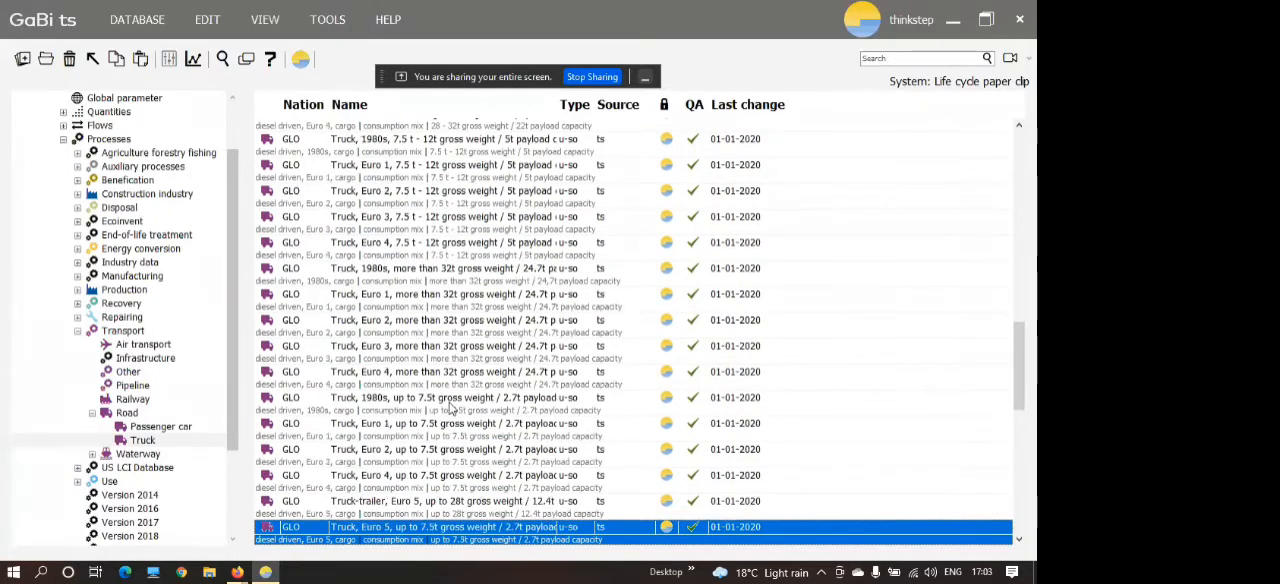
{"action": "key", "text": "Down"}
{"action": "key", "text": "Down"}
{"action": "key", "text": "Down"}
{"action": "key", "text": "Down"}
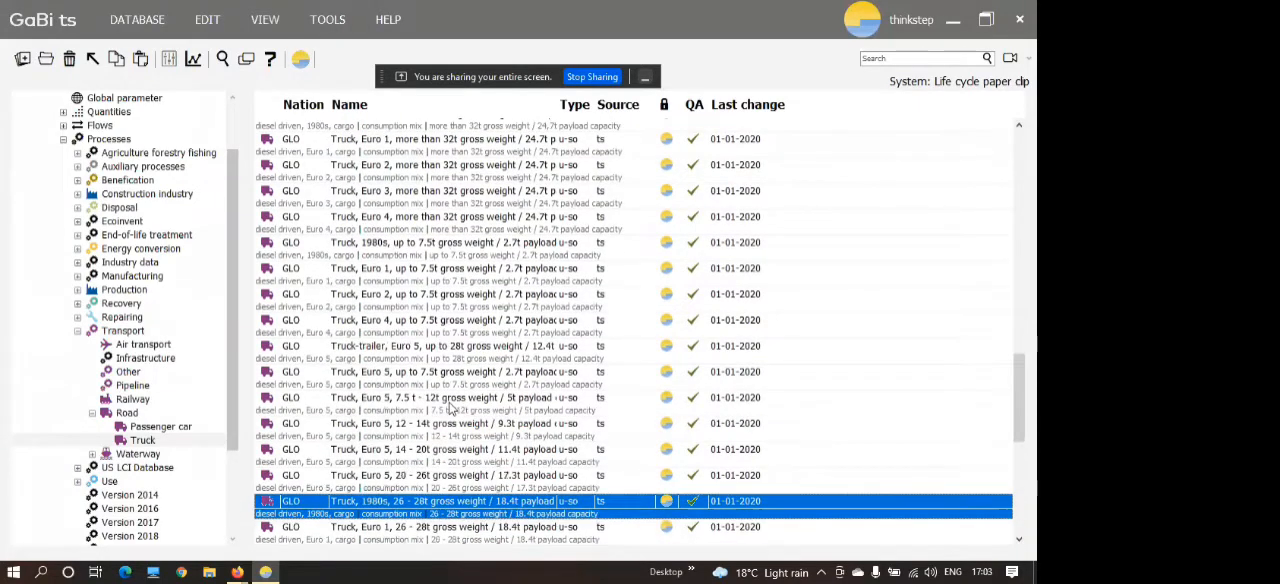
{"action": "key", "text": "Down"}
{"action": "key", "text": "Down"}
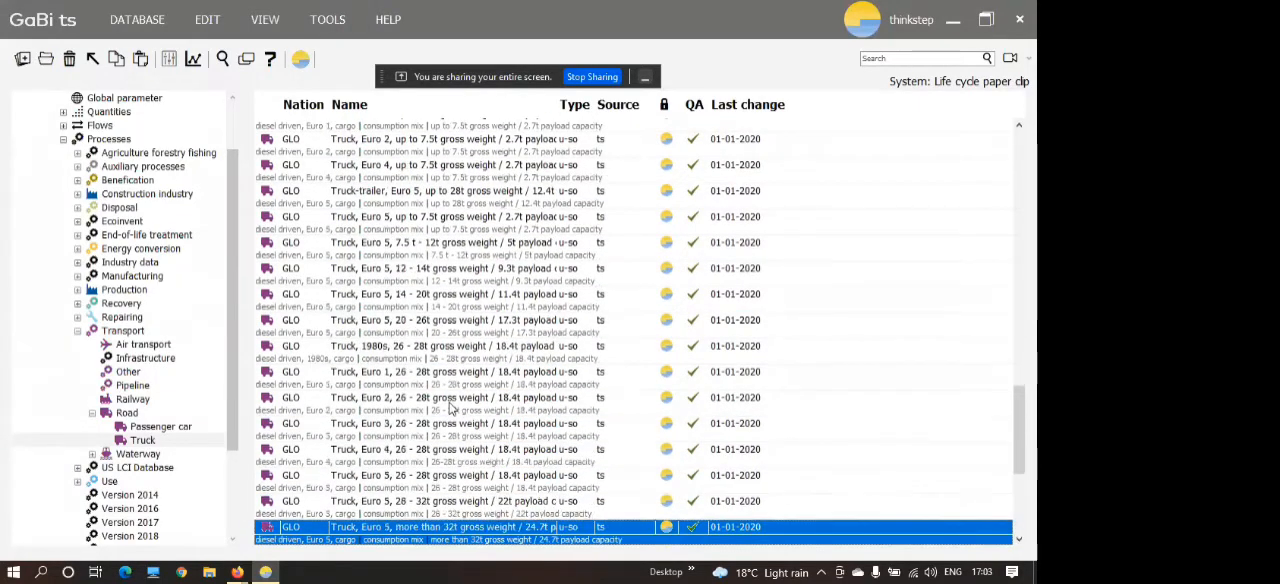
{"action": "key", "text": "Up"}
{"action": "key", "text": "Up"}
{"action": "key", "text": "Up"}
{"action": "key", "text": "Up"}
{"action": "key", "text": "Up"}
{"action": "key", "text": "Down"}
{"action": "key", "text": "Down"}
{"action": "key", "text": "Down"}
{"action": "key", "text": "Down"}
{"action": "key", "text": "Down"}
{"action": "key", "text": "Down"}
{"action": "key", "text": "Down"}
{"action": "key", "text": "Down"}
{"action": "key", "text": "Down"}
{"action": "key", "text": "Down"}
{"action": "key", "text": "Down"}
{"action": "key", "text": "Down"}
{"action": "key", "text": "Down"}
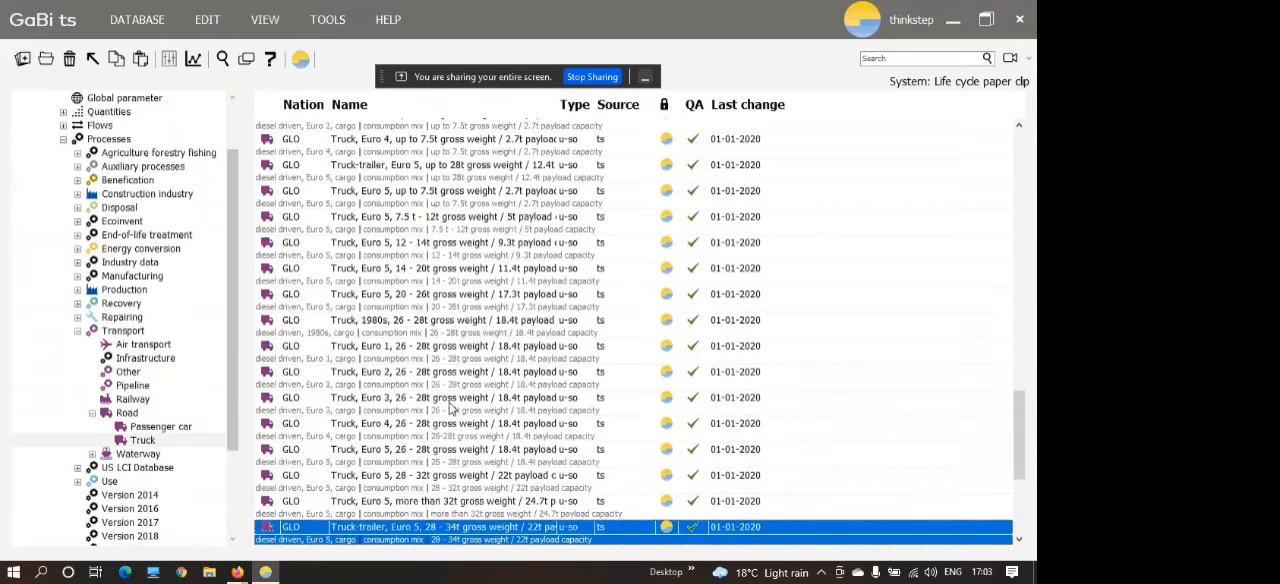
{"action": "key", "text": "Down"}
{"action": "key", "text": "Down"}
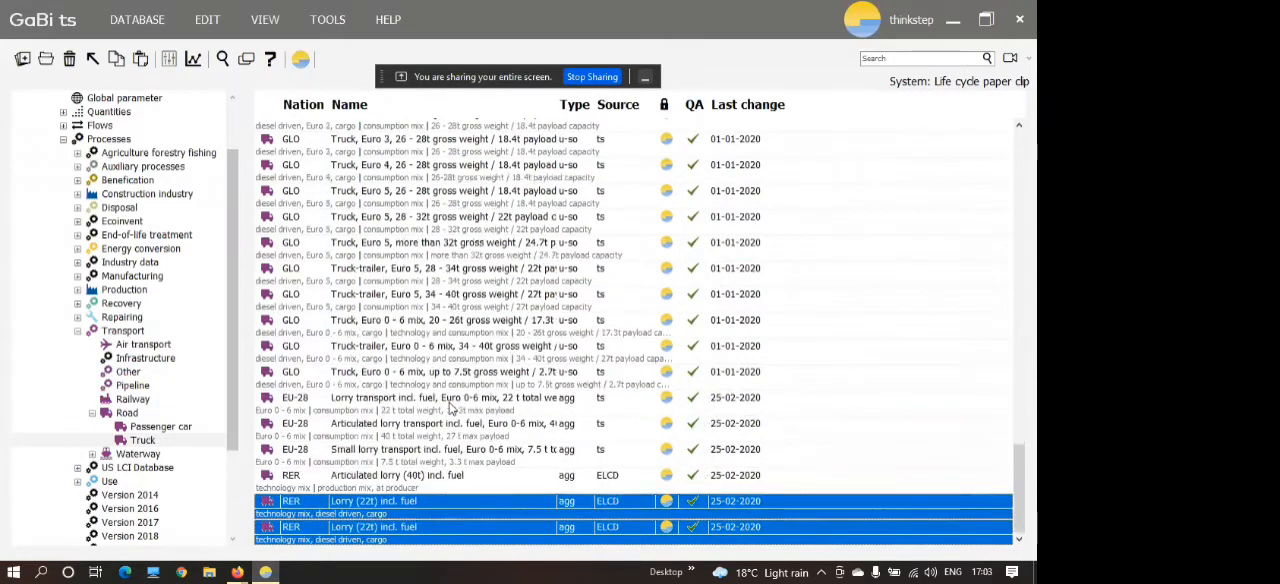
{"action": "key", "text": "Up"}
{"action": "key", "text": "Up"}
{"action": "key", "text": "Up"}
{"action": "key", "text": "Up"}
{"action": "key", "text": "Up"}
{"action": "key", "text": "Up"}
{"action": "key", "text": "Up"}
{"action": "key", "text": "Up"}
{"action": "key", "text": "Up"}
{"action": "key", "text": "Up"}
{"action": "key", "text": "Up"}
{"action": "key", "text": "Up"}
{"action": "key", "text": "Up"}
{"action": "key", "text": "Up"}
{"action": "key", "text": "Up"}
{"action": "key", "text": "Up"}
{"action": "key", "text": "Up"}
{"action": "key", "text": "Up"}
{"action": "key", "text": "Up"}
{"action": "key", "text": "Up"}
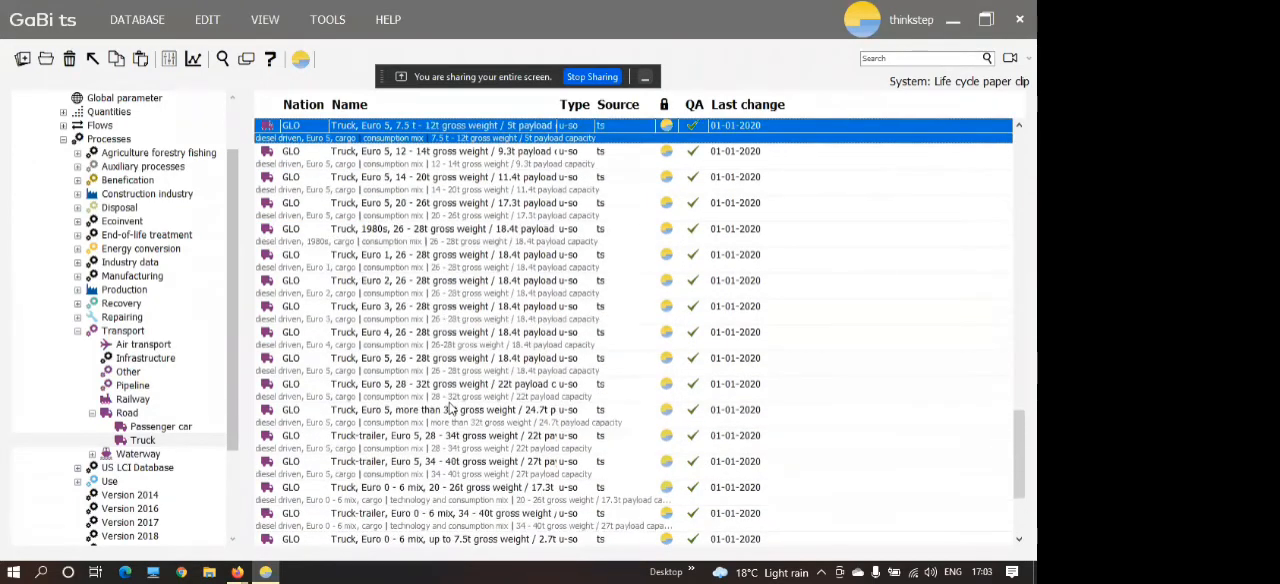
{"action": "key", "text": "Up"}
{"action": "key", "text": "Up"}
{"action": "key", "text": "Up"}
{"action": "key", "text": "Up"}
{"action": "key", "text": "Up"}
{"action": "key", "text": "Up"}
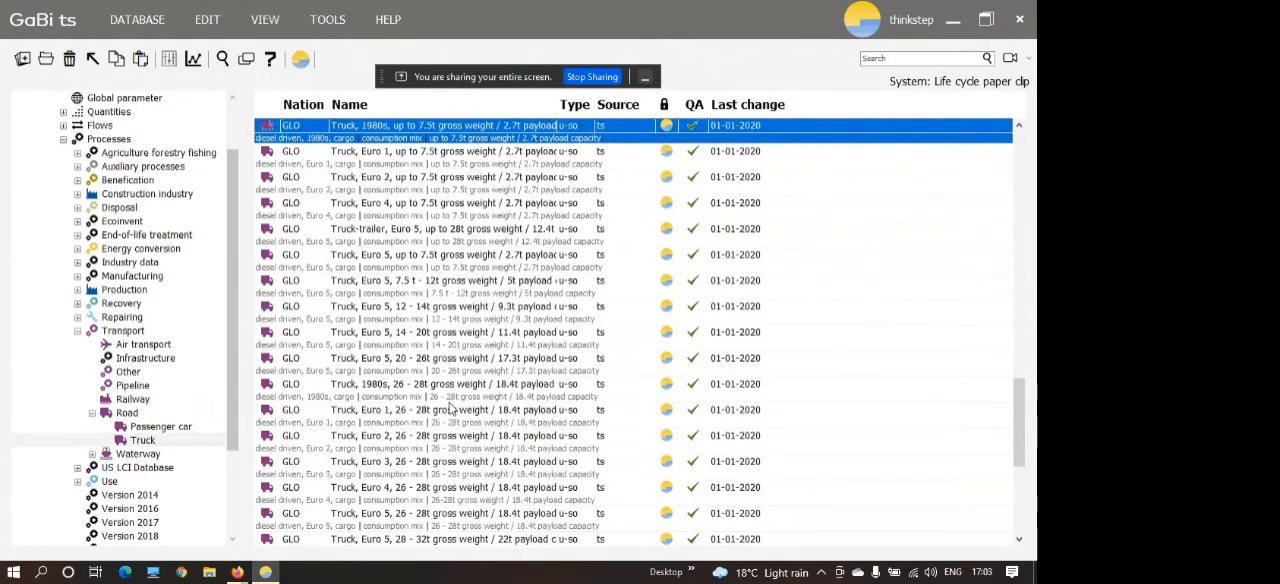
{"action": "key", "text": "Up"}
{"action": "key", "text": "Up"}
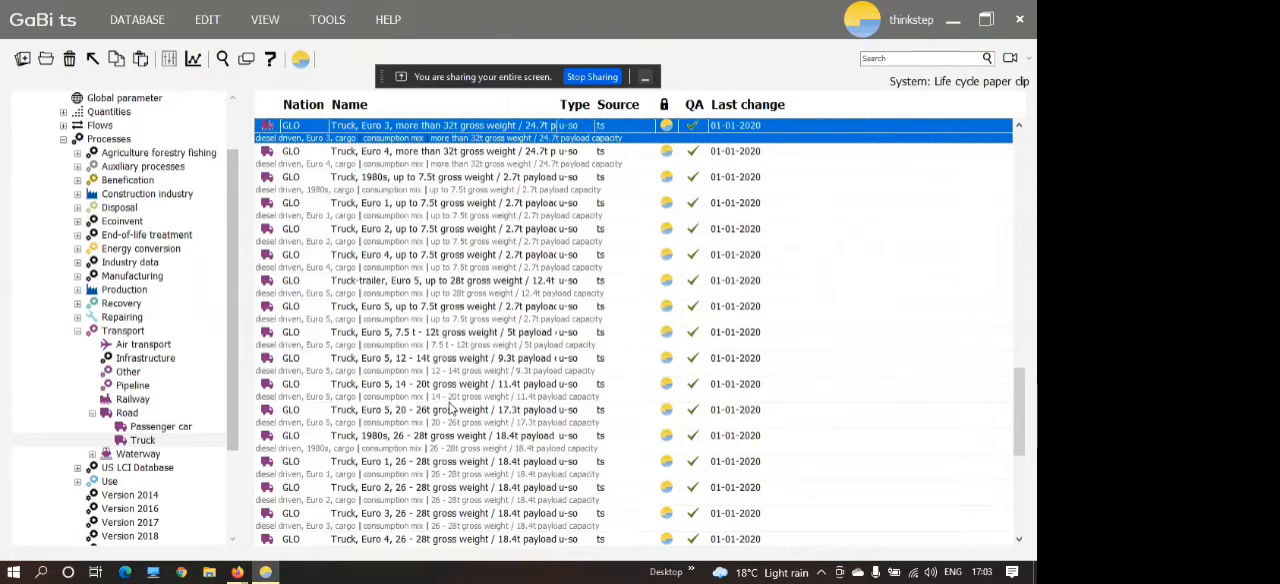
{"action": "key", "text": "Up"}
{"action": "key", "text": "Up"}
{"action": "key", "text": "Up"}
{"action": "key", "text": "Up"}
{"action": "key", "text": "Up"}
{"action": "key", "text": "Up"}
{"action": "key", "text": "Up"}
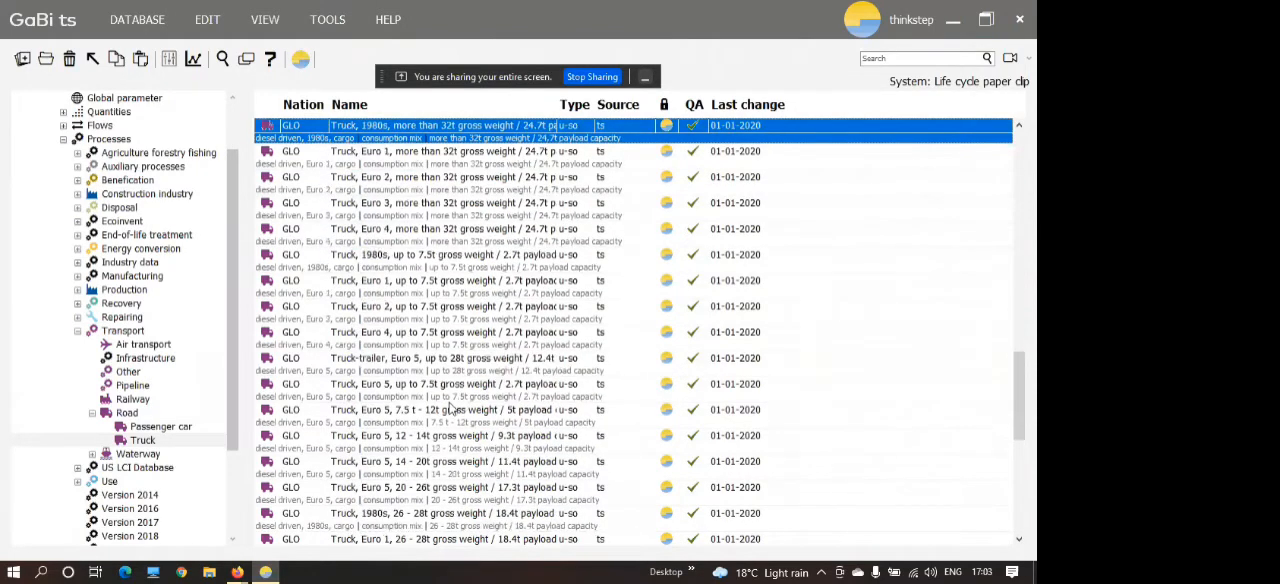
{"action": "key", "text": "Up"}
{"action": "key", "text": "Up"}
{"action": "key", "text": "Up"}
{"action": "key", "text": "Up"}
{"action": "key", "text": "Up"}
{"action": "key", "text": "Up"}
{"action": "key", "text": "Up"}
{"action": "key", "text": "Up"}
{"action": "key", "text": "Up"}
{"action": "key", "text": "Up"}
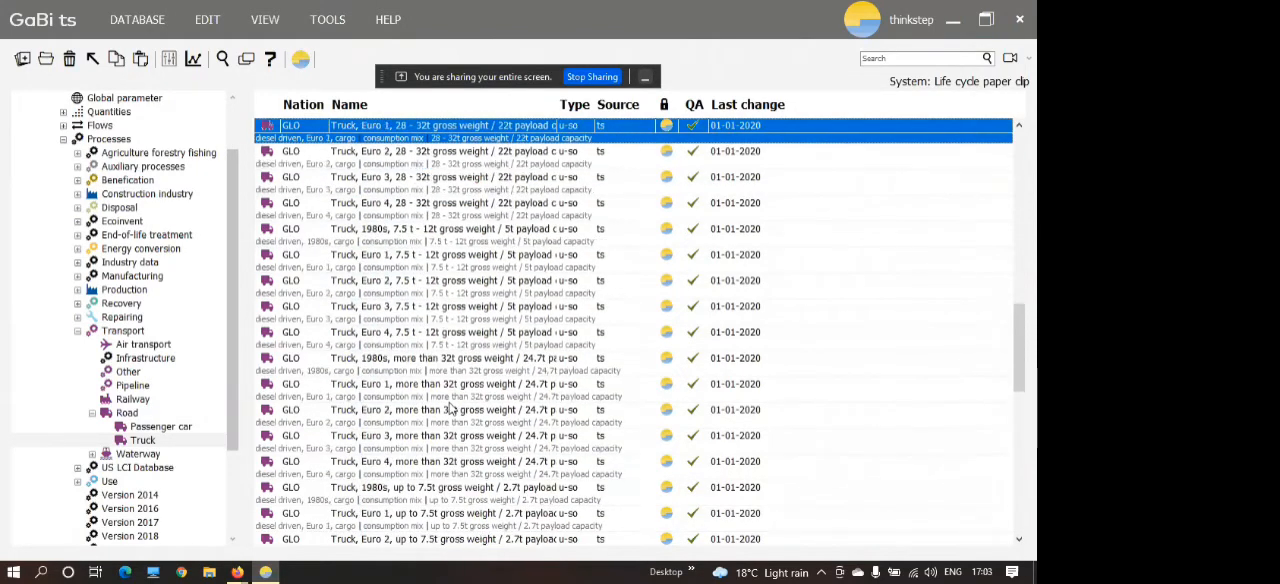
{"action": "key", "text": "Up"}
{"action": "key", "text": "Up"}
{"action": "key", "text": "Up"}
{"action": "key", "text": "Up"}
{"action": "key", "text": "Up"}
{"action": "key", "text": "Up"}
{"action": "key", "text": "Up"}
{"action": "key", "text": "Up"}
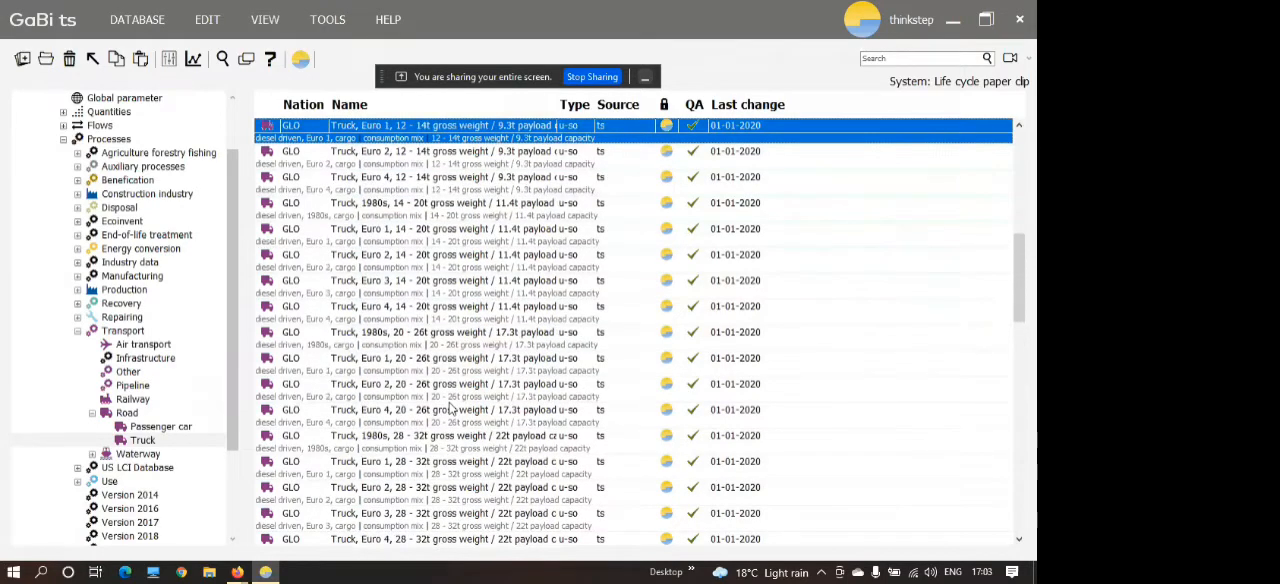
{"action": "key", "text": "Up"}
{"action": "key", "text": "Up"}
{"action": "key", "text": "Up"}
{"action": "key", "text": "Up"}
{"action": "key", "text": "Up"}
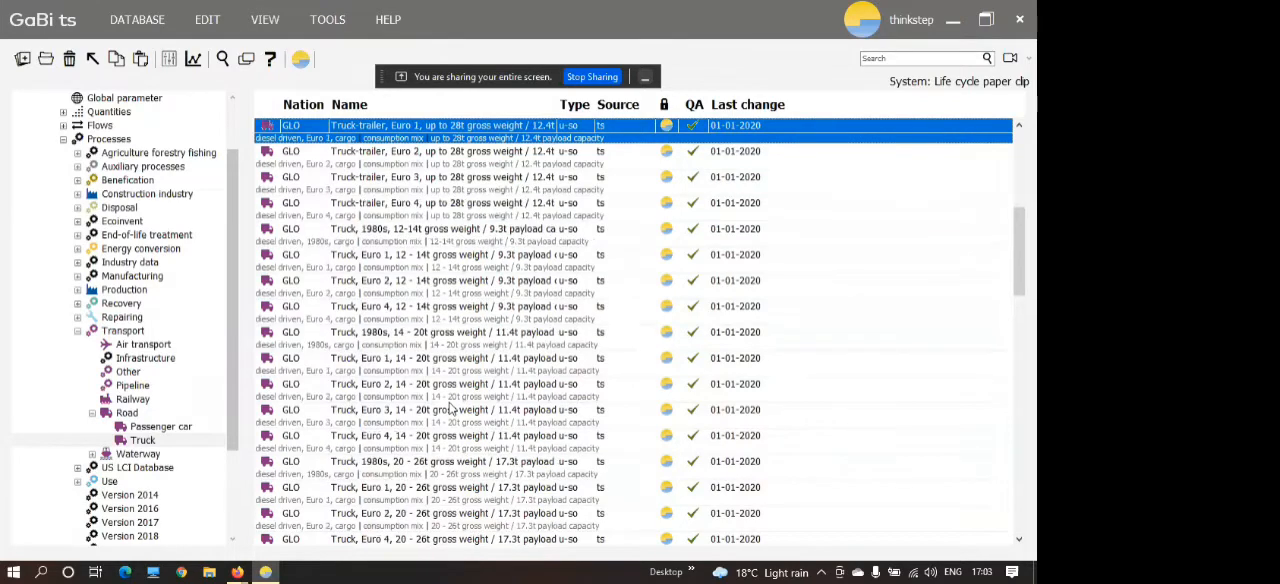
{"action": "key", "text": "Up"}
{"action": "key", "text": "Up"}
{"action": "key", "text": "Down"}
{"action": "key", "text": "Down"}
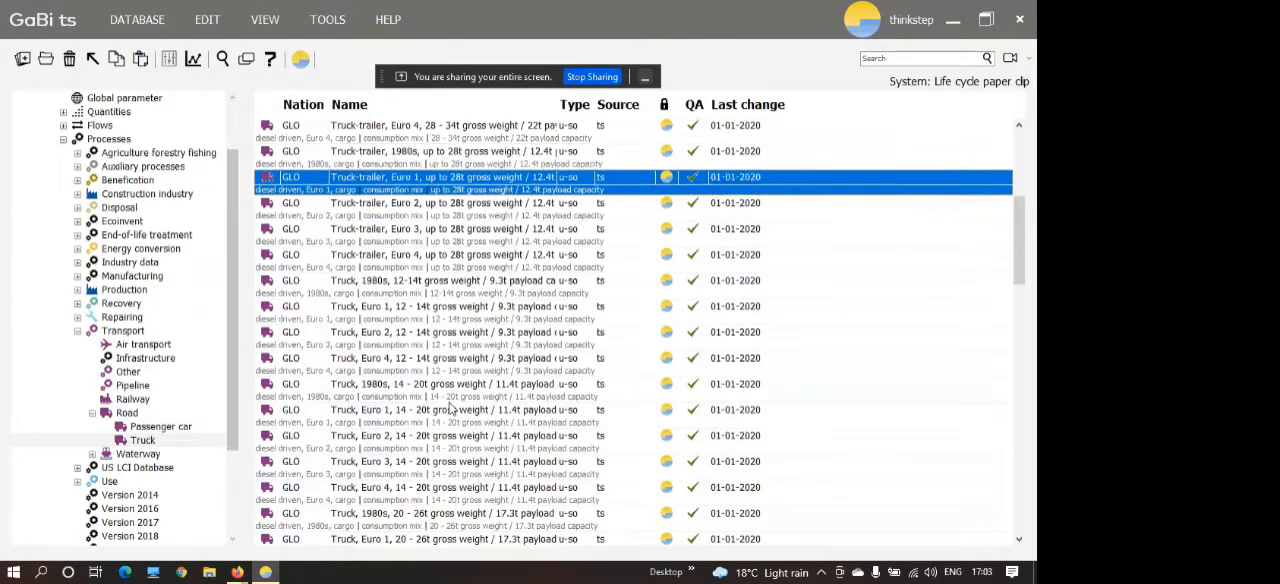
{"action": "key", "text": "Up"}
{"action": "key", "text": "Up"}
{"action": "key", "text": "Up"}
{"action": "key", "text": "Up"}
{"action": "key", "text": "Up"}
{"action": "key", "text": "Up"}
{"action": "key", "text": "Up"}
{"action": "key", "text": "Up"}
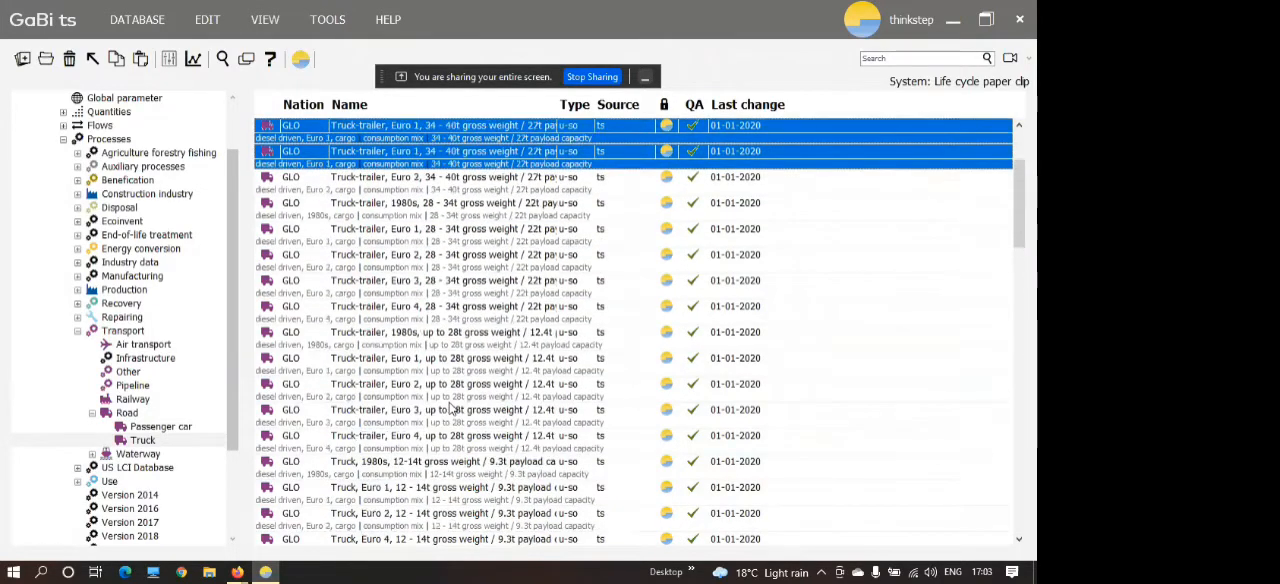
{"action": "key", "text": "Up"}
{"action": "key", "text": "Up"}
{"action": "key", "text": "Up"}
{"action": "key", "text": "Up"}
{"action": "key", "text": "Up"}
Add the GLO Truck, Euro 3, 14 - 20t gross weight process to the plan between Steel wire rod and Paper clip bending.
{"action": "key", "text": "Down"}
{"action": "key", "text": "Down"}
{"action": "key", "text": "Down"}
{"action": "key", "text": "Down"}
{"action": "key", "text": "Down"}
{"action": "key", "text": "Down"}
{"action": "key", "text": "Down"}
{"action": "key", "text": "Down"}
{"action": "key", "text": "Down"}
{"action": "key", "text": "Down"}
{"action": "key", "text": "Down"}
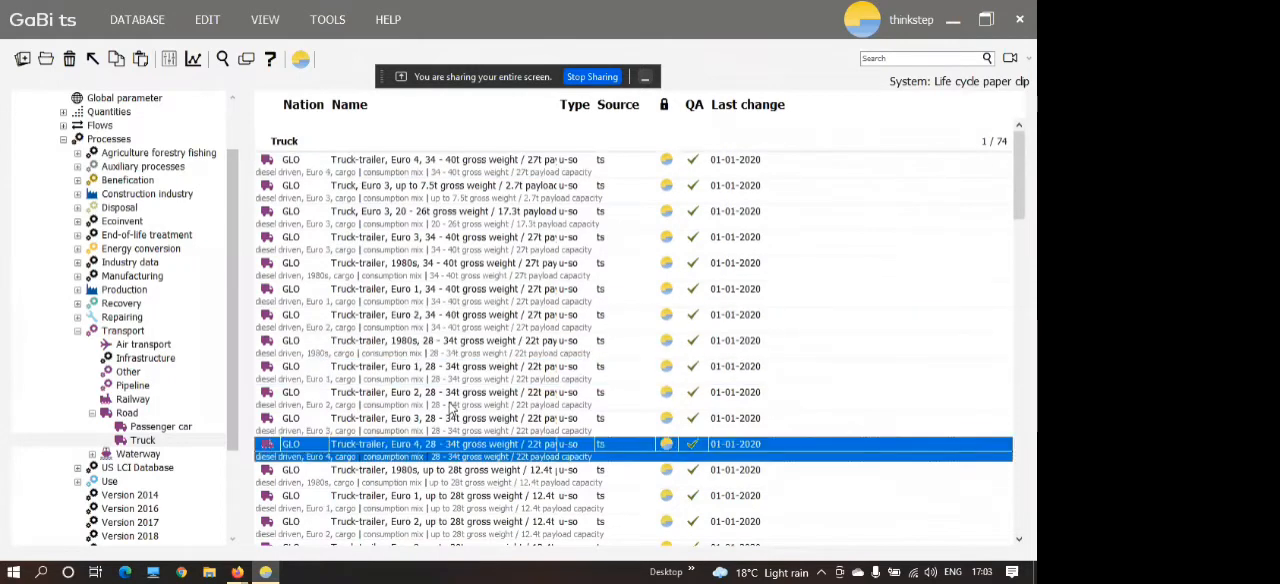
{"action": "key", "text": "Down"}
{"action": "key", "text": "Down"}
{"action": "key", "text": "Down"}
{"action": "key", "text": "Down"}
{"action": "key", "text": "Down"}
{"action": "key", "text": "Down"}
{"action": "key", "text": "Down"}
{"action": "key", "text": "Down"}
{"action": "key", "text": "Down"}
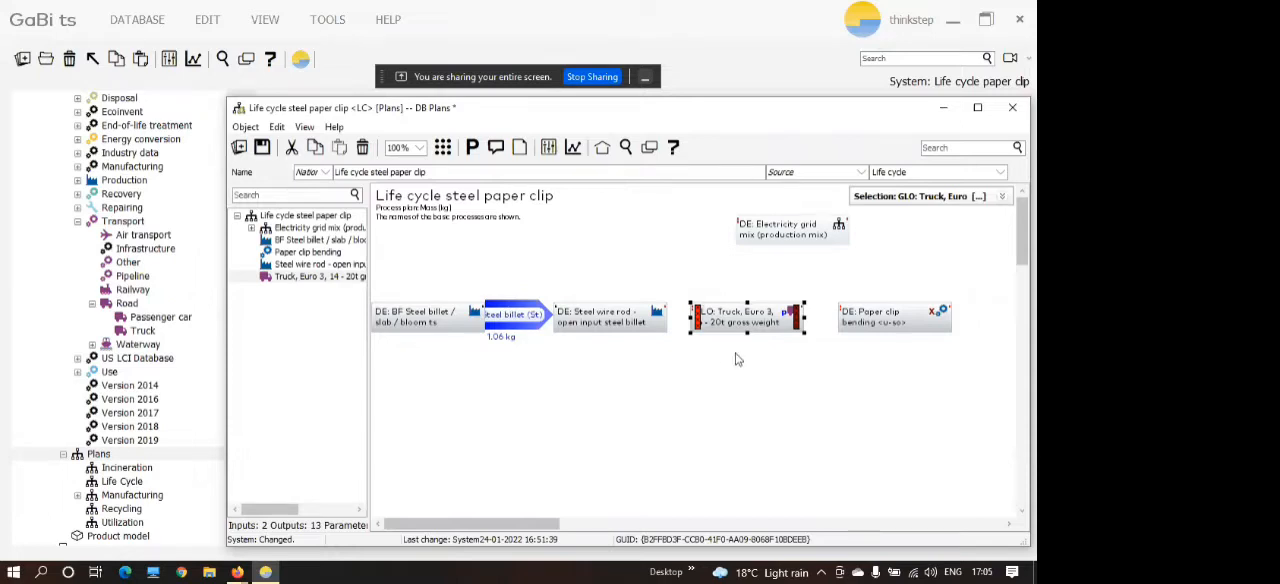
Move the Electricity grid mix above Paper clip bending and connect it to that process's Electricity input.
{"action": "left_click_drag", "start_coordinate": [803, 233], "coordinate": [898, 238]}
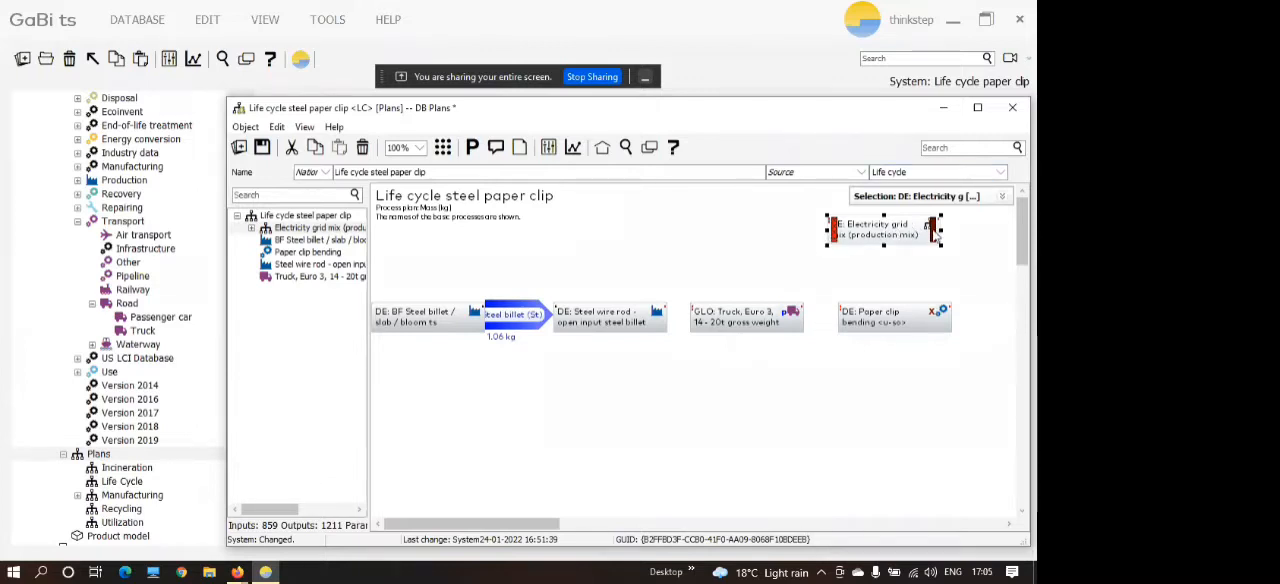
{"action": "left_click", "coordinate": [766, 322]}
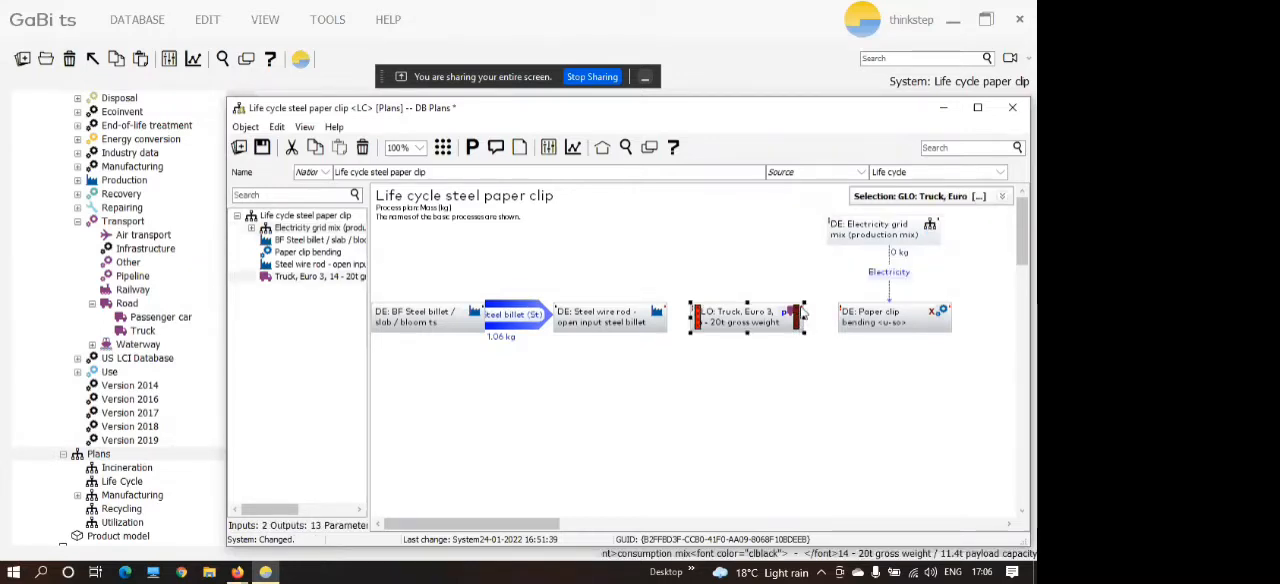
{"action": "left_click_drag", "start_coordinate": [801, 318], "coordinate": [852, 322]}
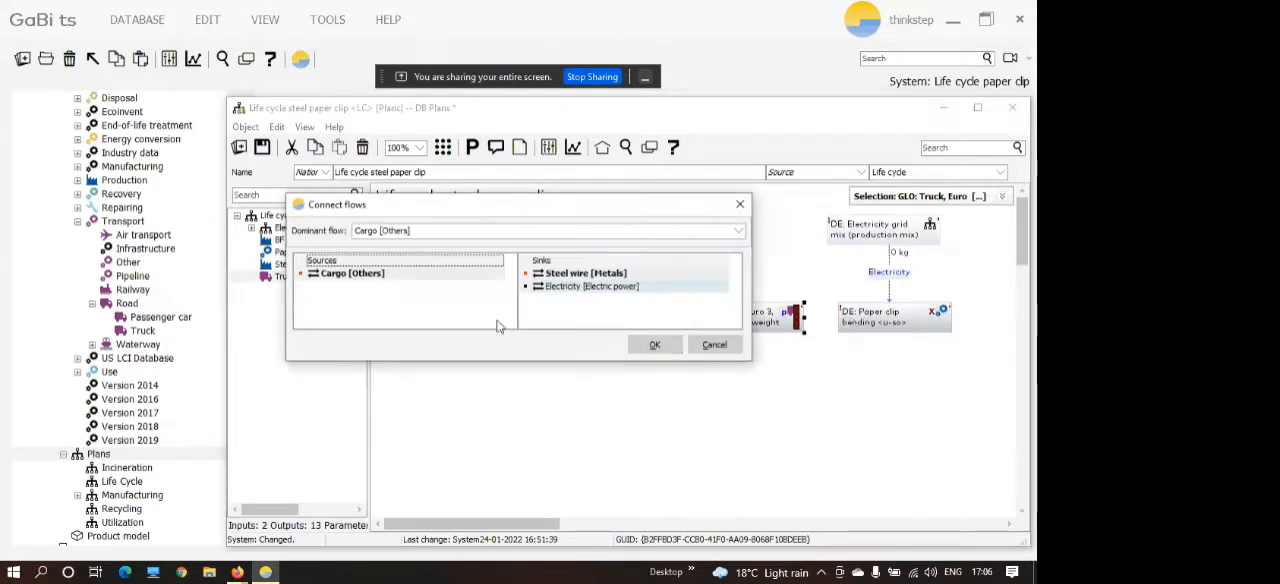
{"action": "left_click", "coordinate": [710, 346]}
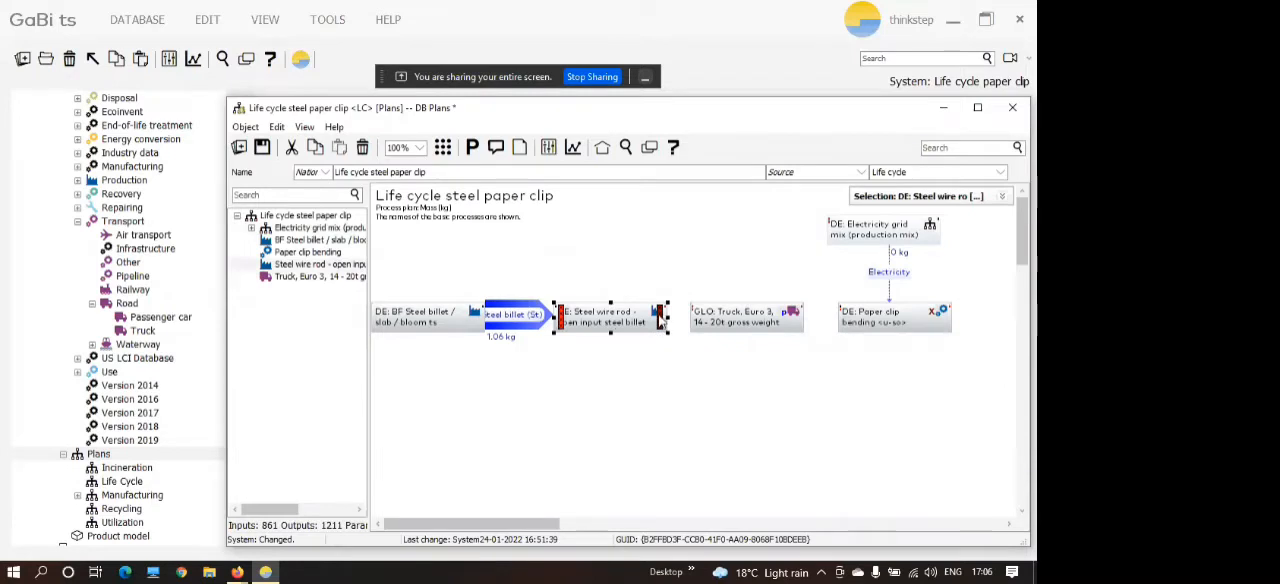
Connect the Steel wire output of Steel wire rod to the truck's Cargo input.
{"action": "left_click_drag", "start_coordinate": [660, 318], "coordinate": [720, 319]}
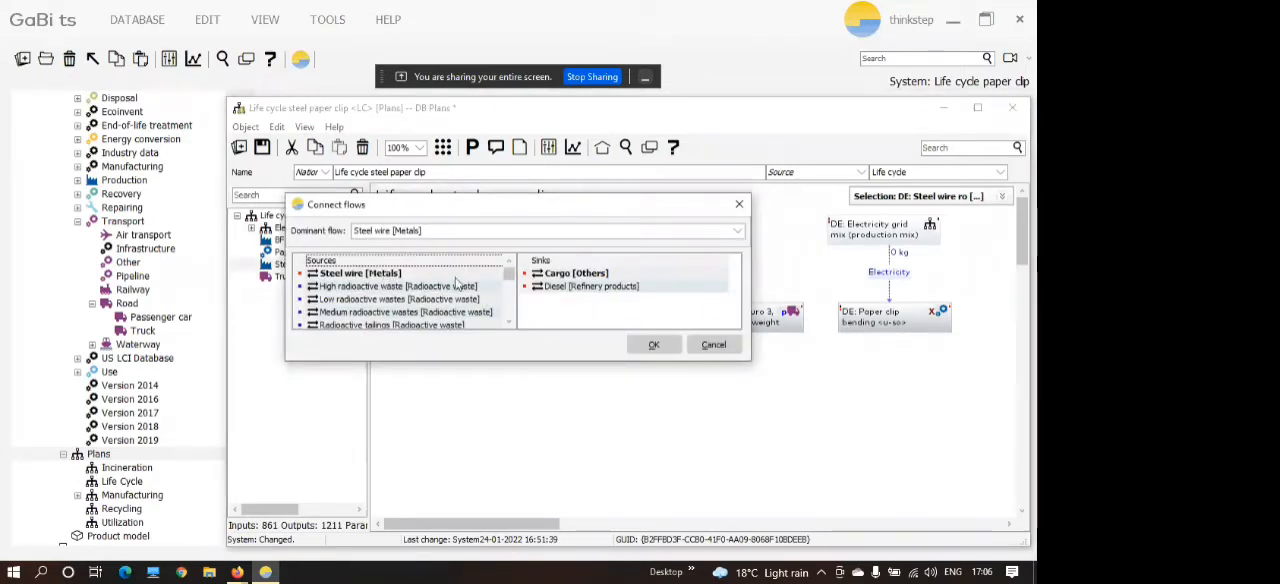
{"action": "left_click", "coordinate": [542, 279]}
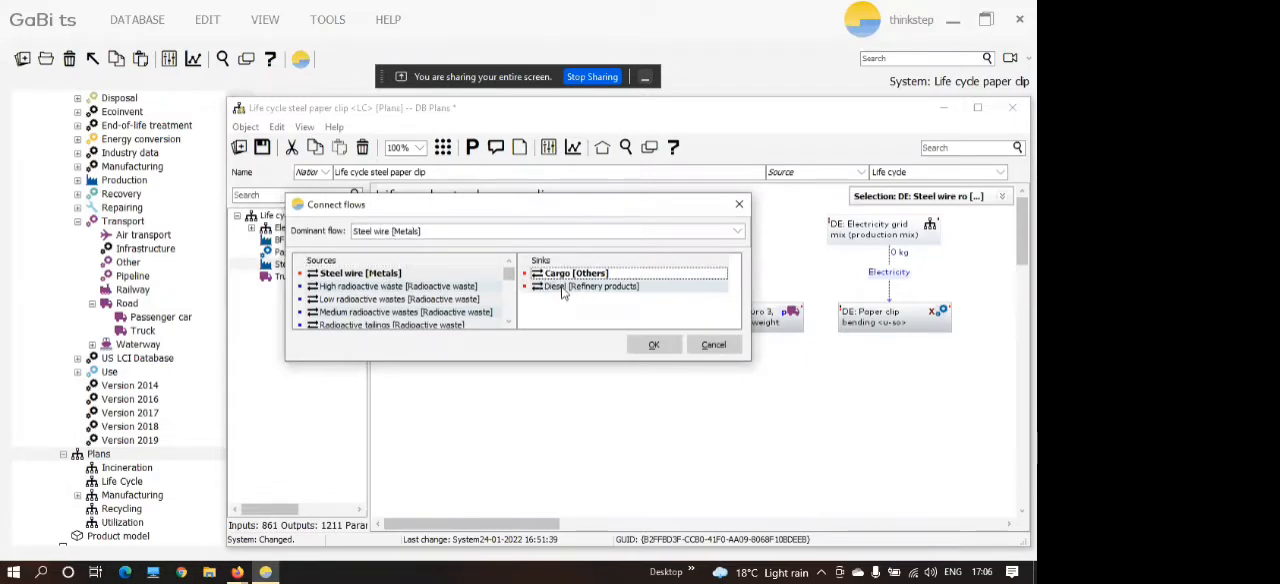
{"action": "left_click", "coordinate": [649, 345]}
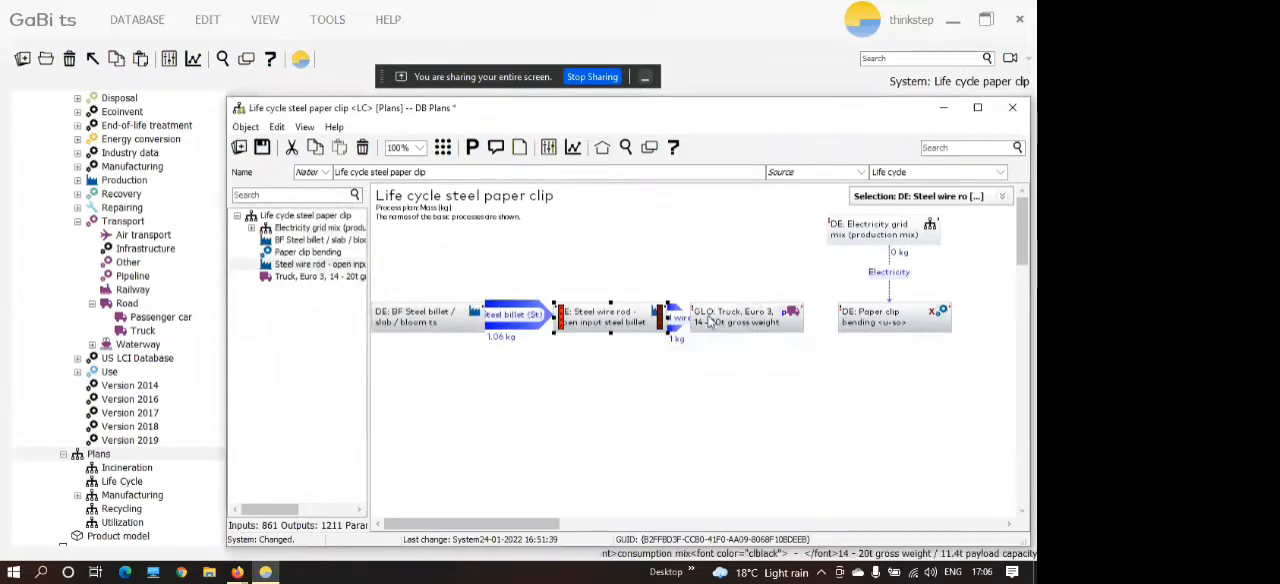
Connect the truck's cargo output to Paper clip bending's Steel wire input, then spread out the truck, bending and Electricity grid mix processes.
{"action": "left_click_drag", "start_coordinate": [759, 335], "coordinate": [953, 321]}
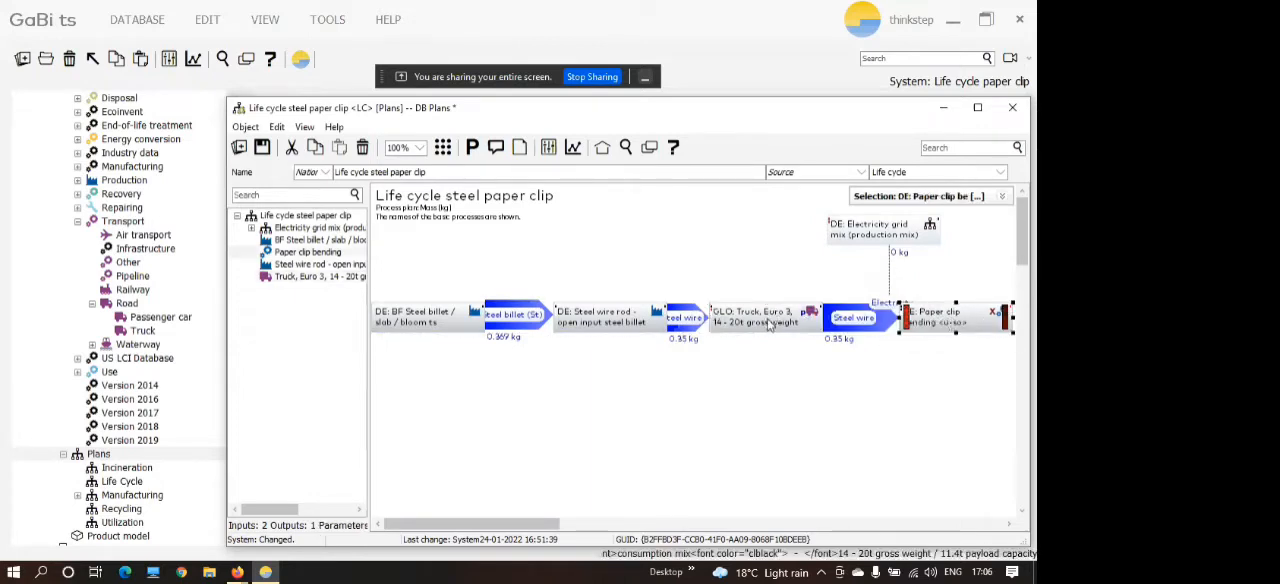
{"action": "left_click_drag", "start_coordinate": [772, 322], "coordinate": [796, 325]}
{"action": "left_click_drag", "start_coordinate": [880, 238], "coordinate": [938, 234]}
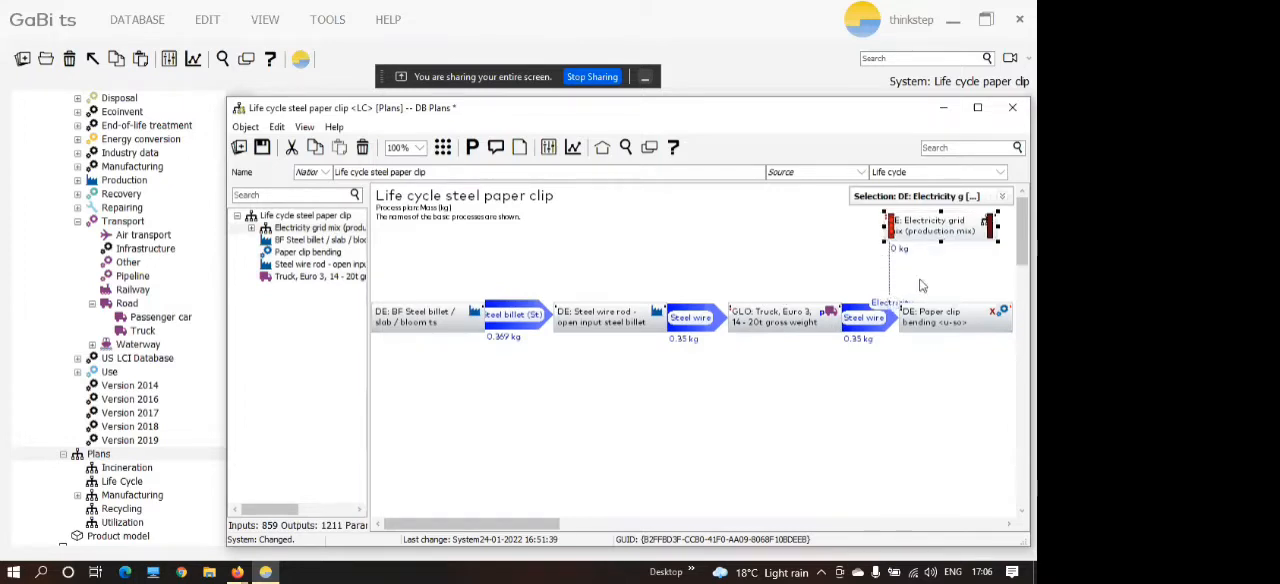
{"action": "left_click", "coordinate": [889, 281]}
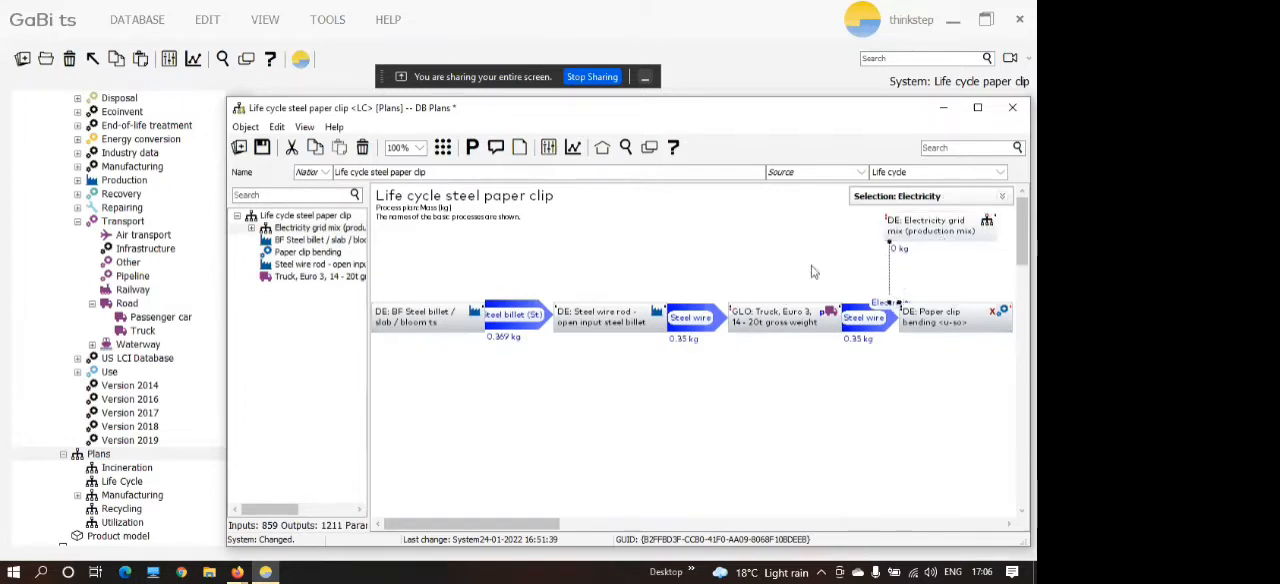
{"action": "left_click", "coordinate": [900, 396]}
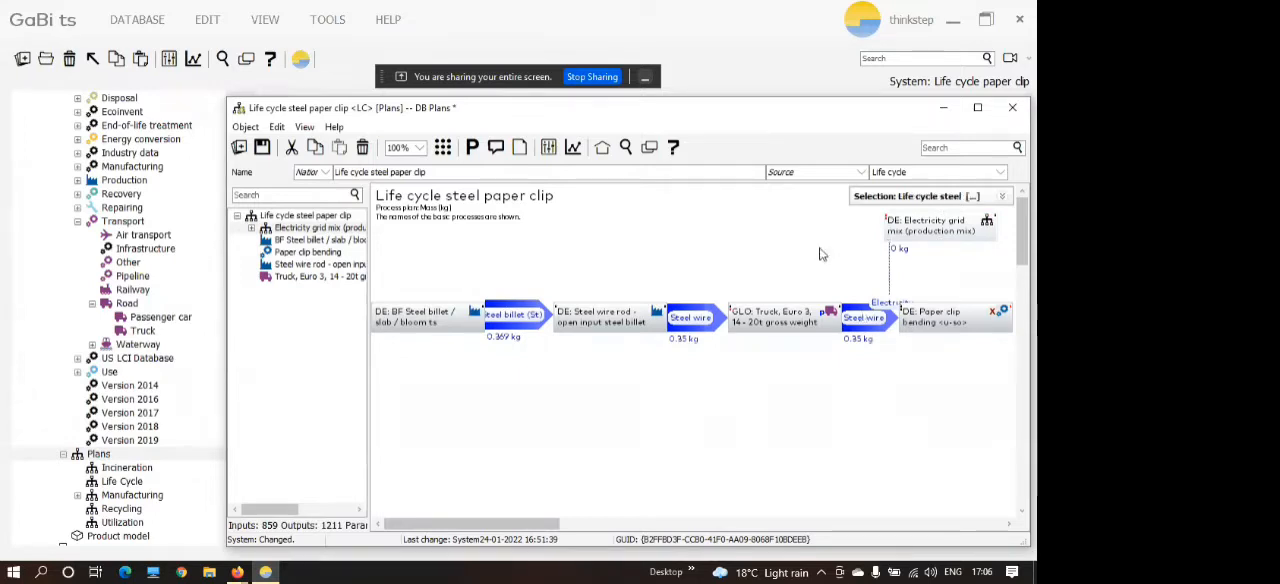
Narrow the BF Steel billet process box slightly and shift Steel wire rod, the truck and Paper clip bending a little closer to it.
{"action": "left_click", "coordinate": [463, 325]}
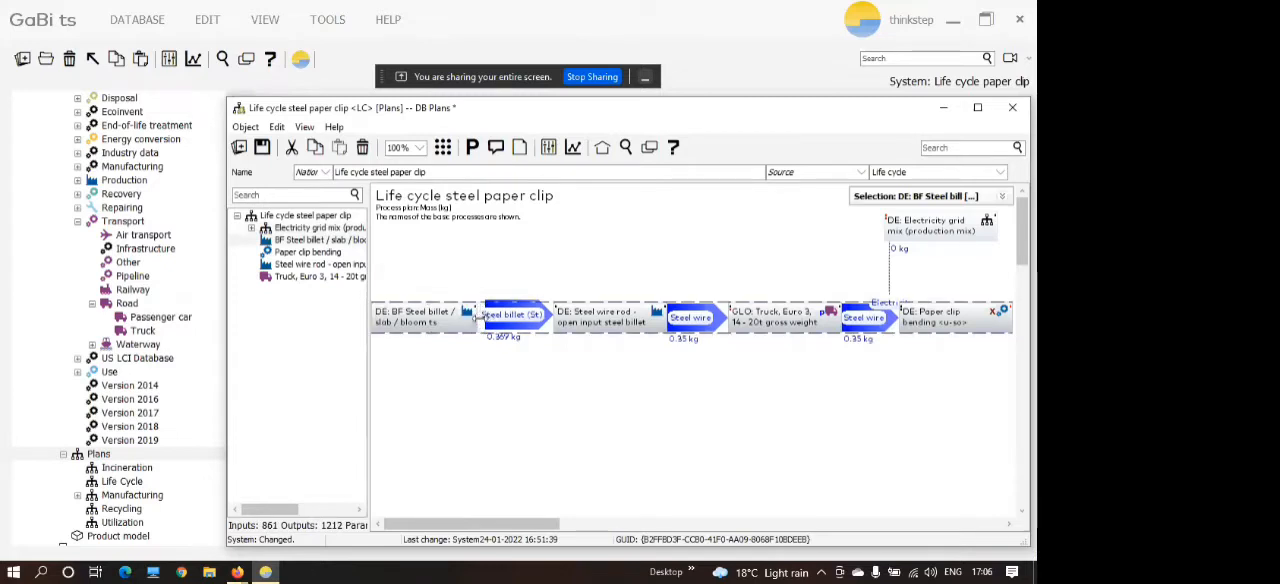
{"action": "left_click_drag", "start_coordinate": [480, 317], "coordinate": [474, 317]}
{"action": "left_click", "coordinate": [590, 318]}
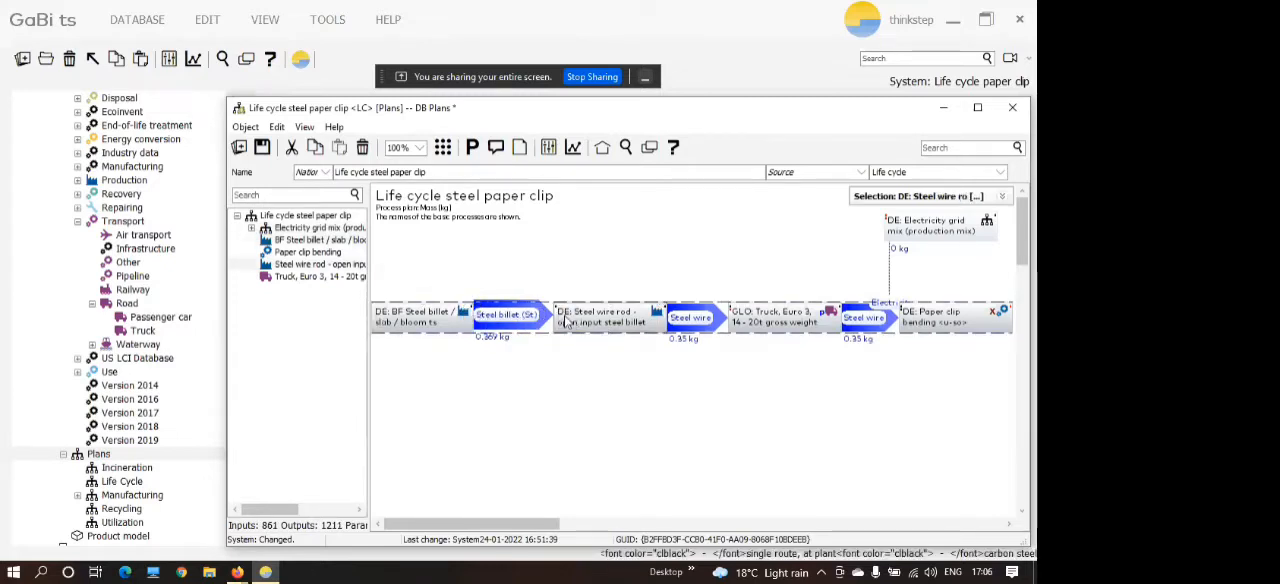
{"action": "left_click", "coordinate": [770, 318]}
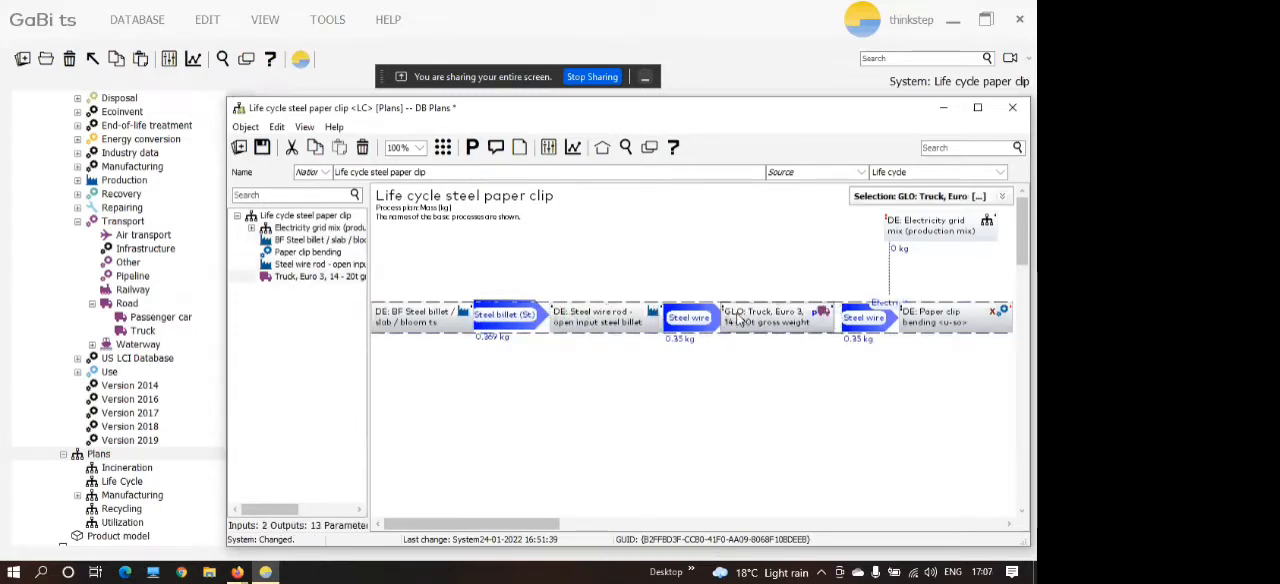
{"action": "left_click", "coordinate": [908, 322]}
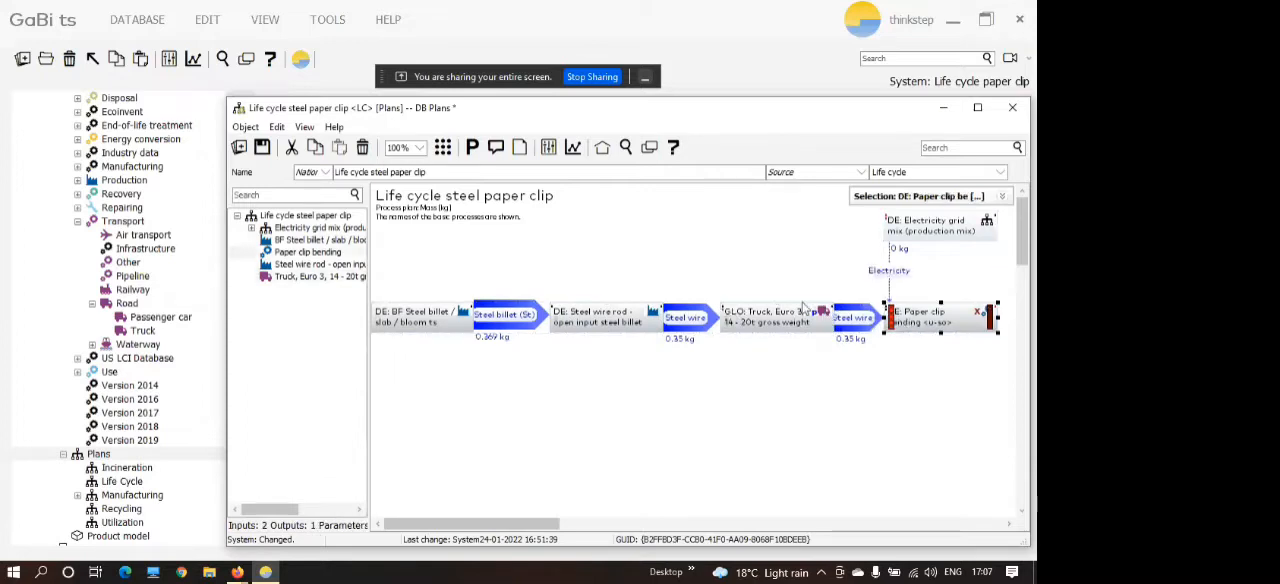
{"action": "left_click", "coordinate": [762, 262]}
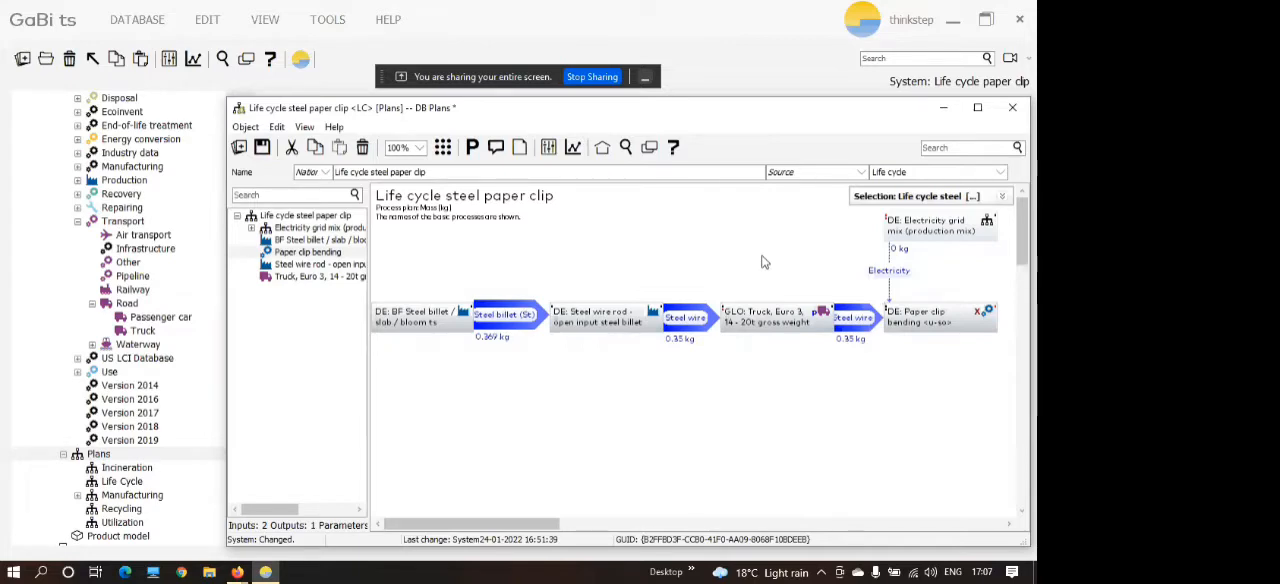
Search the plans and processes for diesel.
{"action": "left_click", "coordinate": [625, 147]}
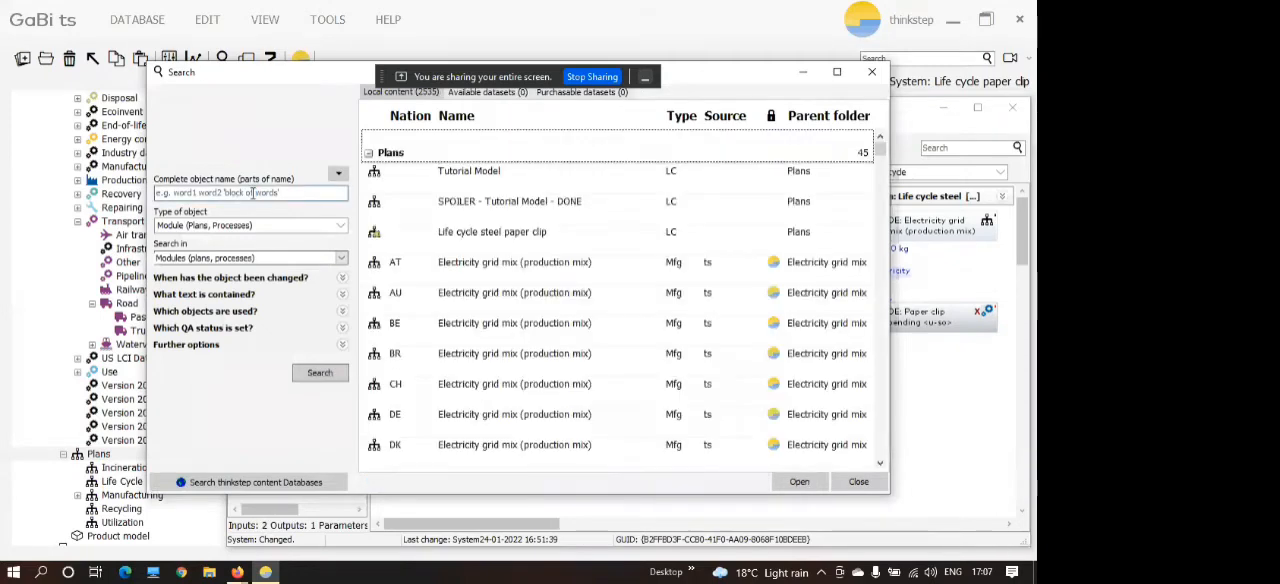
{"action": "left_click", "coordinate": [253, 193]}
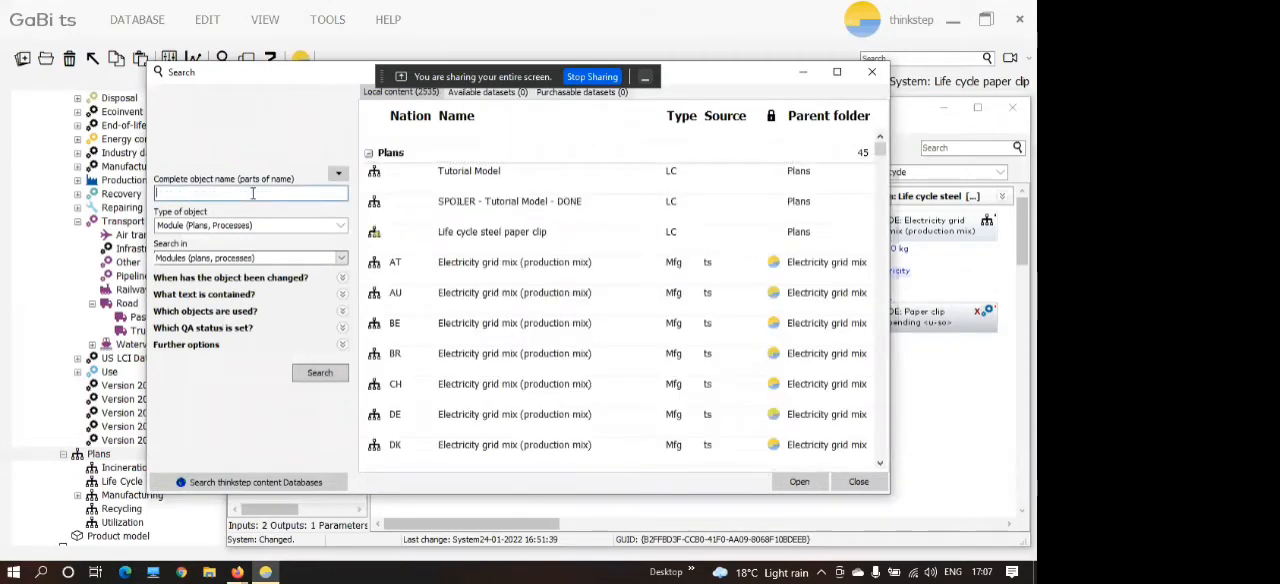
{"action": "type", "text": "diesel"}
{"action": "key", "text": "Return"}
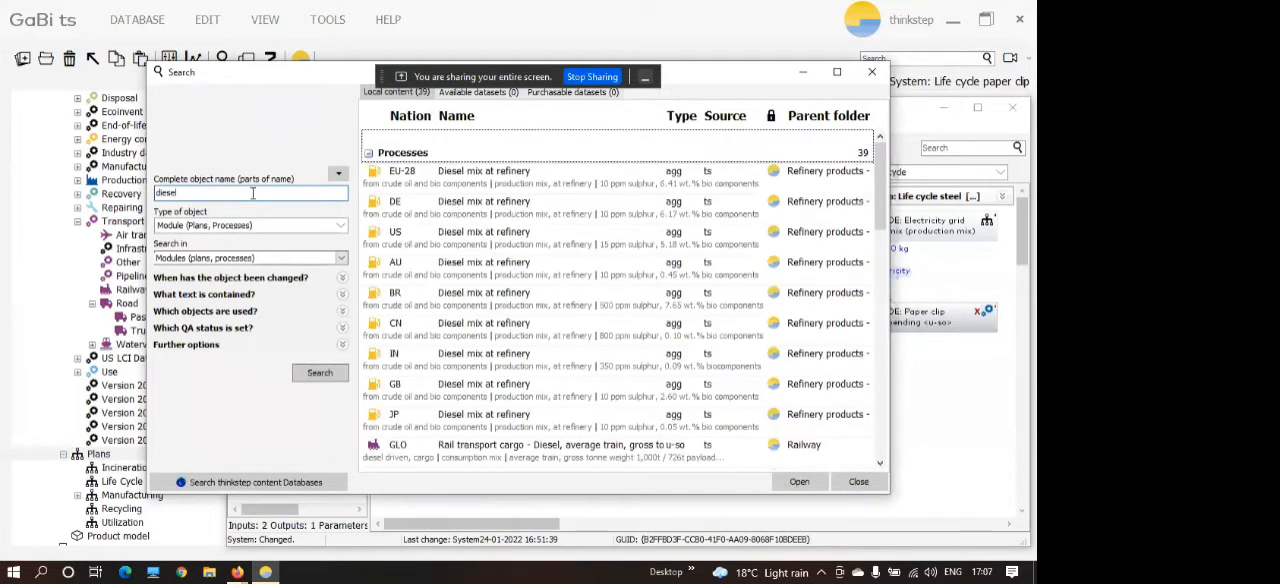
Add the DE Diesel mix at refinery process to the plan above the truck and link it to the truck's Diesel input.
{"action": "left_click", "coordinate": [408, 220]}
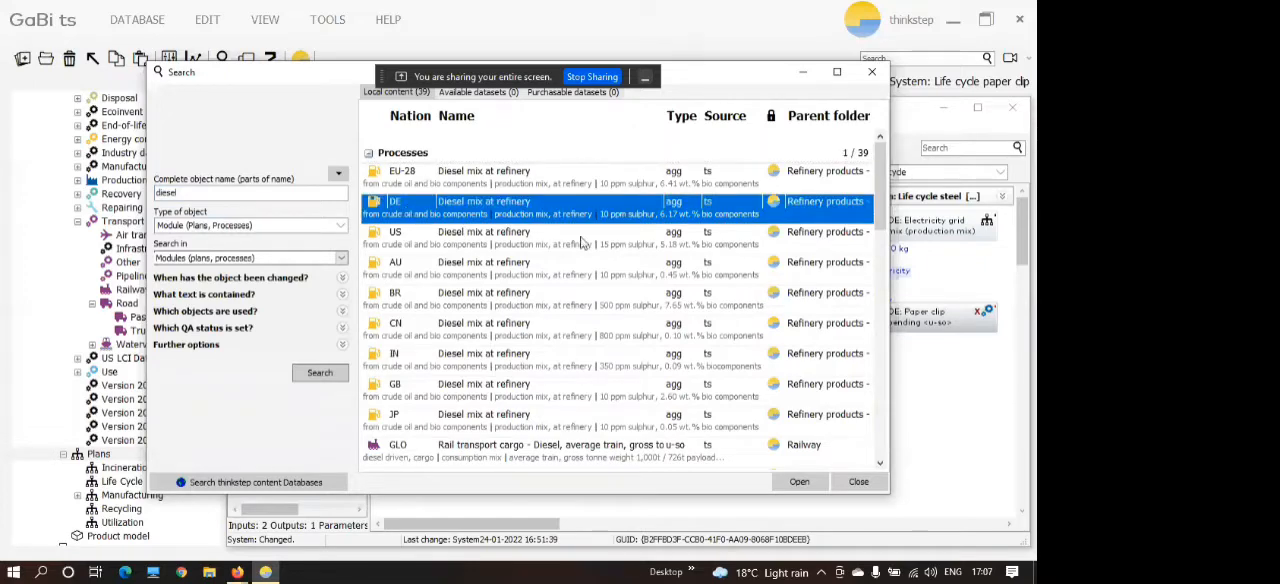
{"action": "left_click_drag", "start_coordinate": [722, 78], "coordinate": [390, 103]}
{"action": "left_click_drag", "start_coordinate": [652, 216], "coordinate": [782, 327]}
{"action": "left_click", "coordinate": [540, 97]}
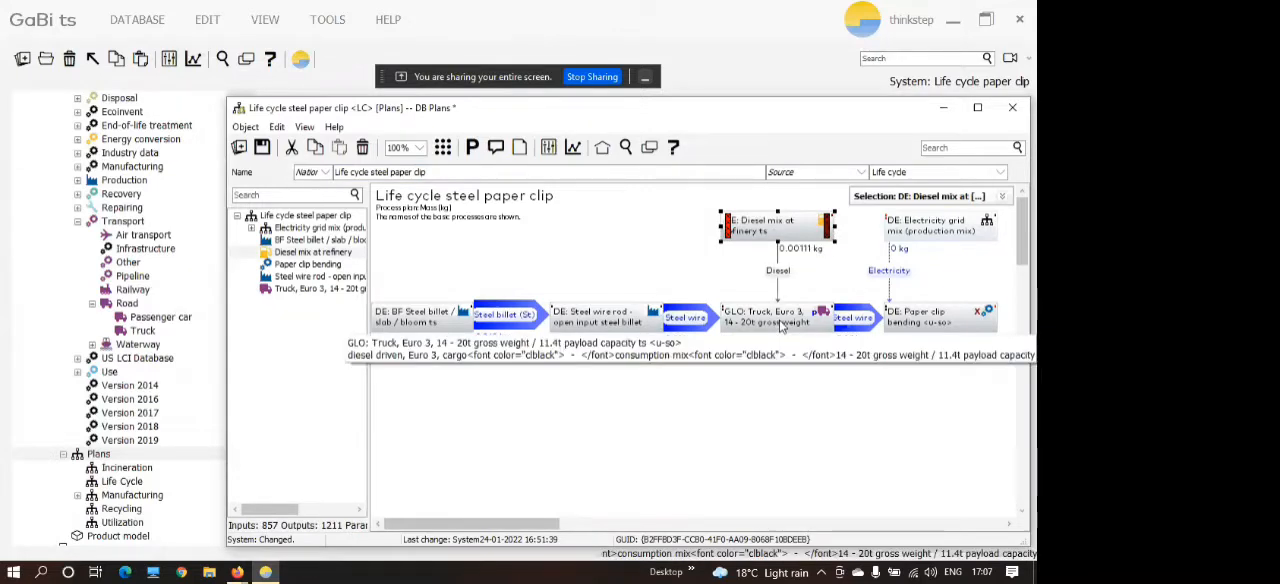
{"action": "left_click", "coordinate": [740, 428]}
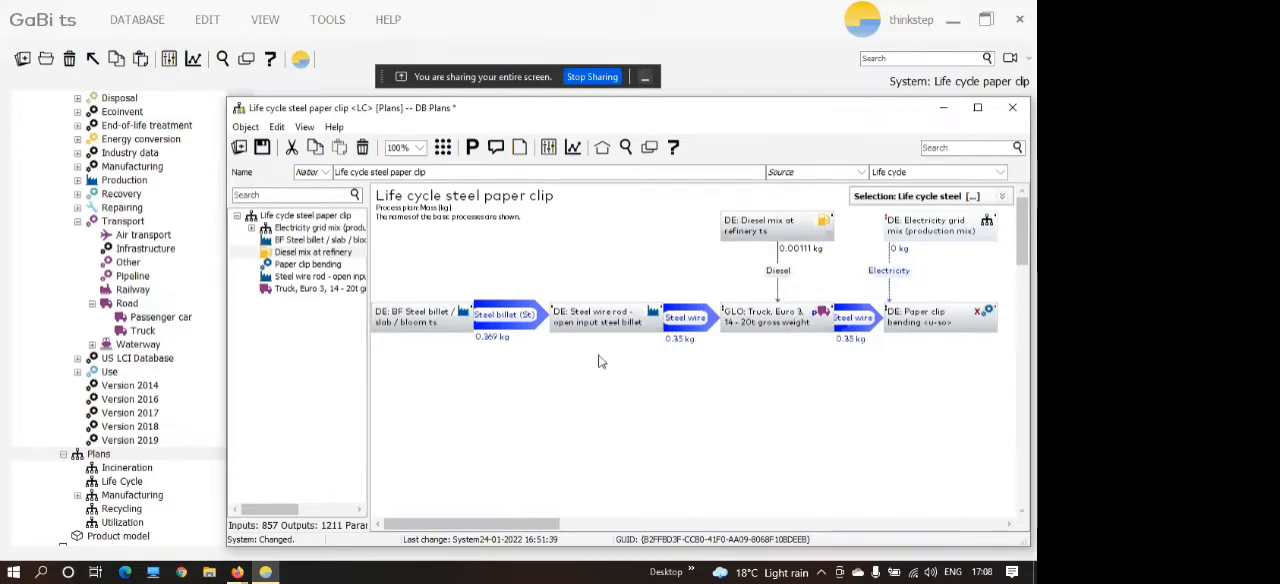
Create a new process in the empty area of the plan and store it in the Use folder.
{"action": "right_click", "coordinate": [660, 404]}
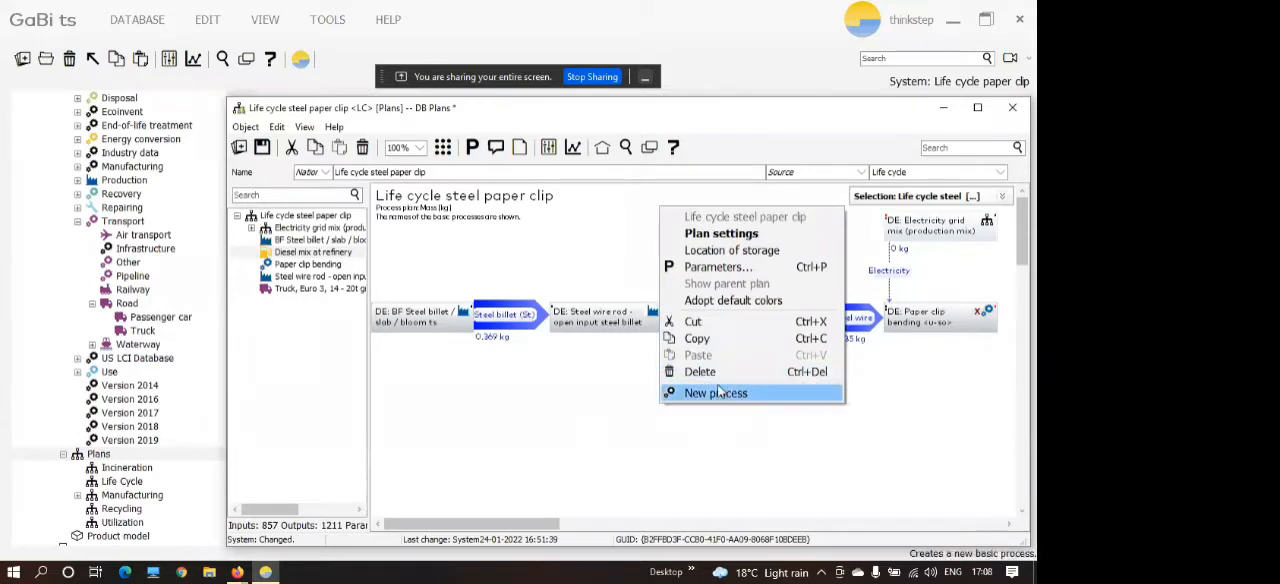
{"action": "left_click", "coordinate": [715, 393]}
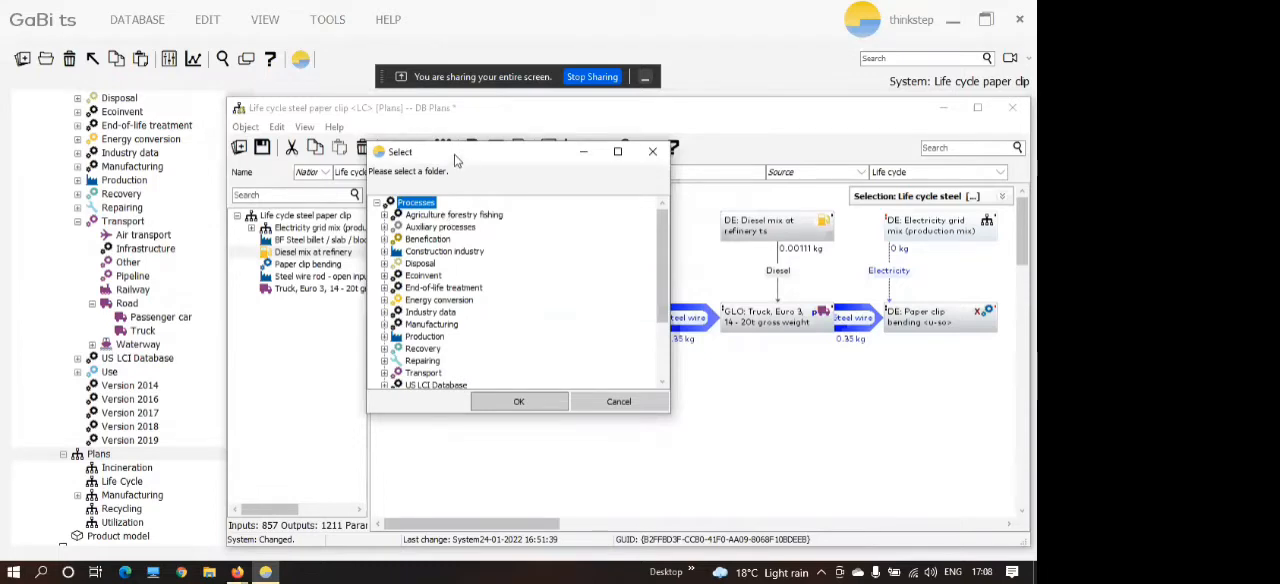
{"action": "left_click_drag", "start_coordinate": [455, 160], "coordinate": [473, 162]}
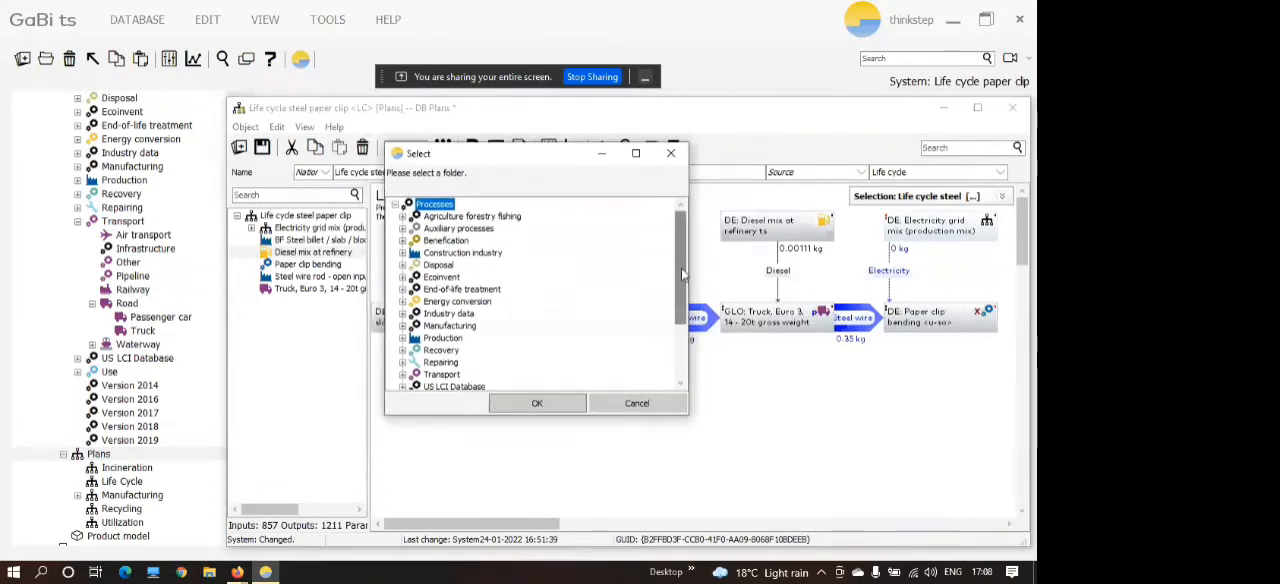
{"action": "left_click_drag", "start_coordinate": [681, 268], "coordinate": [679, 340]}
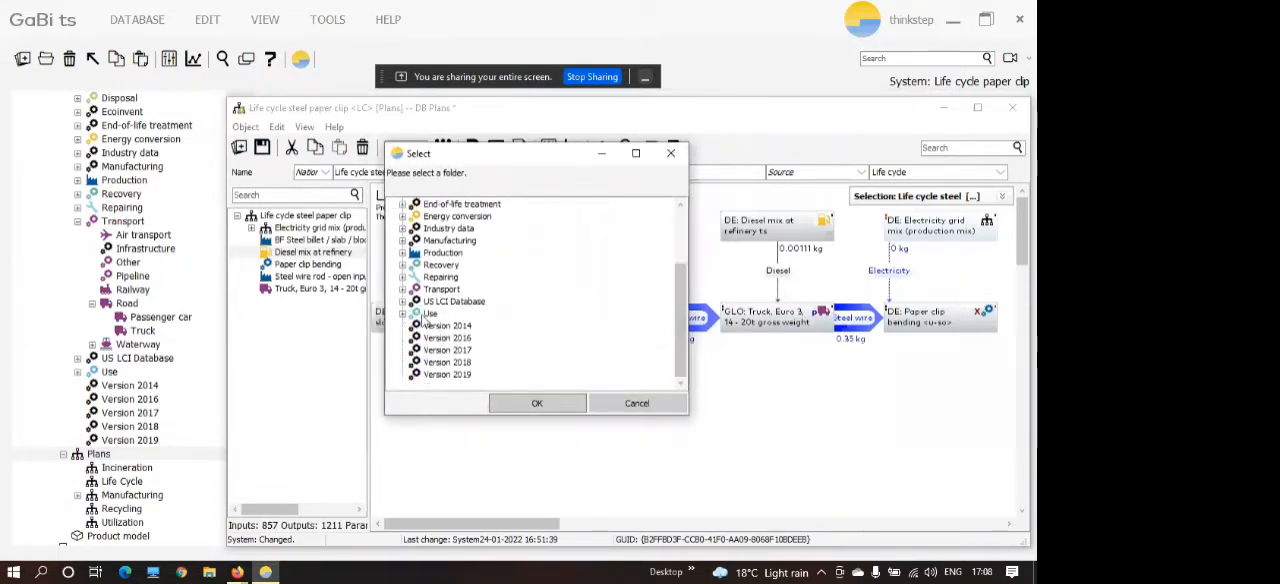
{"action": "left_click", "coordinate": [516, 408]}
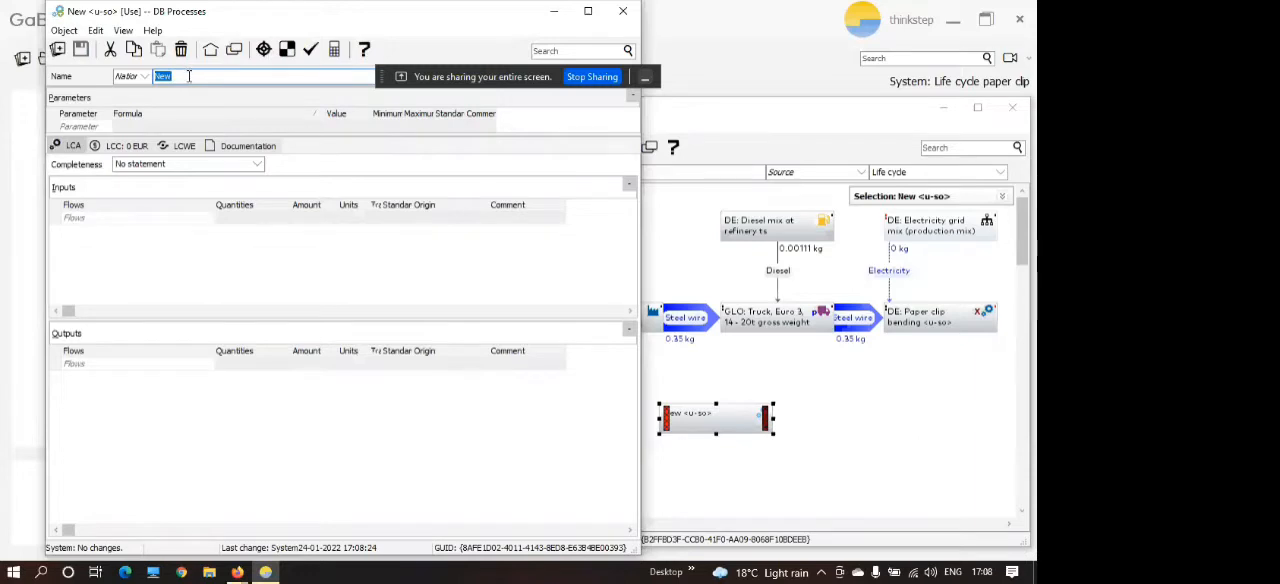
Name the new process Use phase steel paper clip and add Steel Paper clip [Metal parts] as a tracked input flow.
{"action": "key", "text": "BackSpace"}
{"action": "type", "text": "Use phase steel paper cl"}
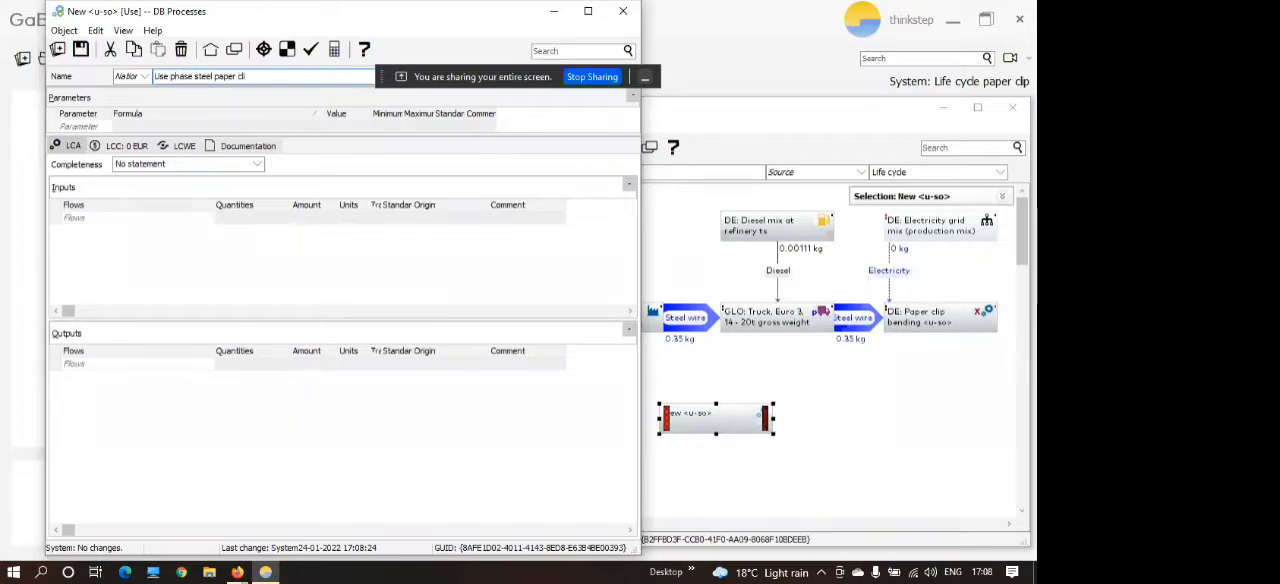
{"action": "type", "text": " i"}
{"action": "left_click", "coordinate": [170, 264]}
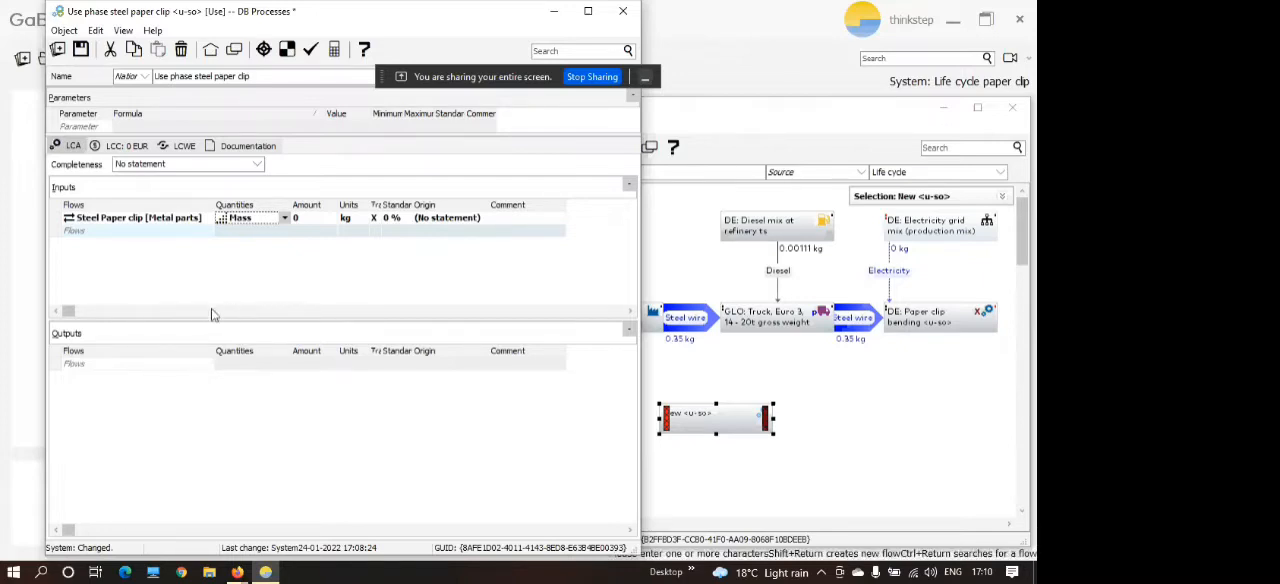
Search for a steel scrap flow and add Steel scrap (St) [Waste for recovery] as the output.
{"action": "left_click", "coordinate": [121, 364]}
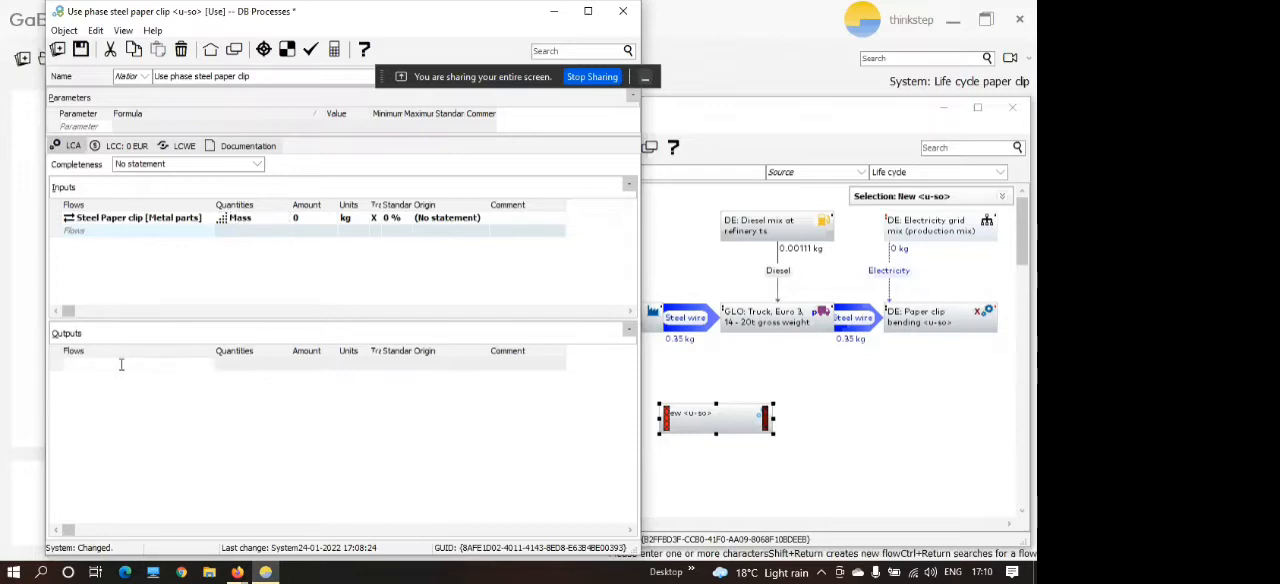
{"action": "type", "text": "steel scrap"}
{"action": "key", "text": "ctrl+Return"}
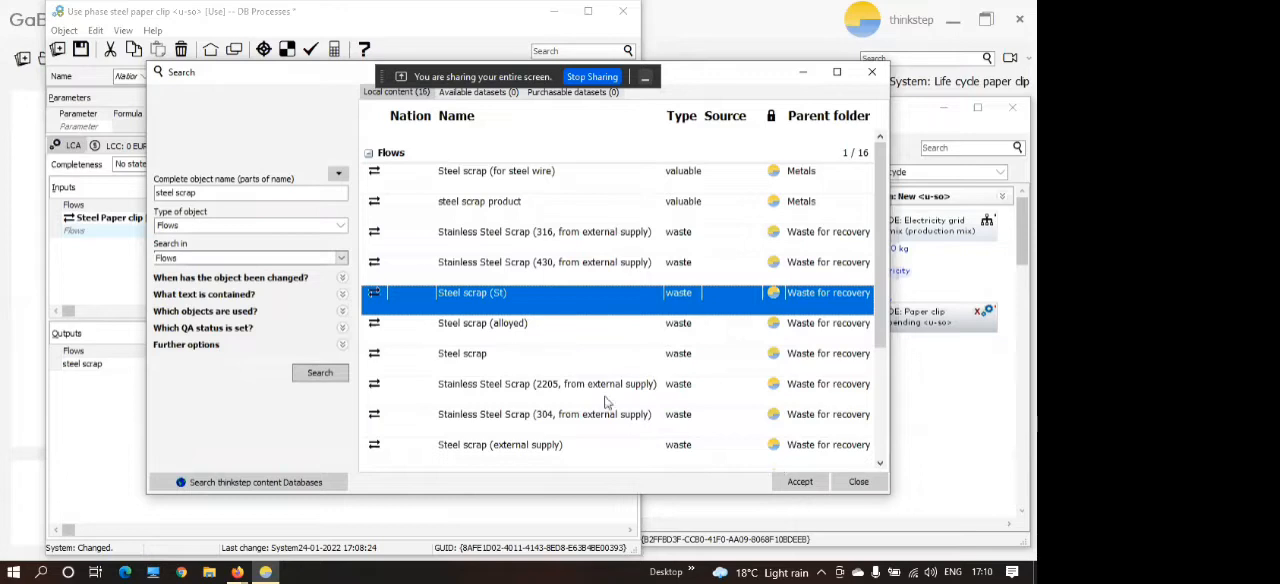
{"action": "left_click", "coordinate": [800, 481]}
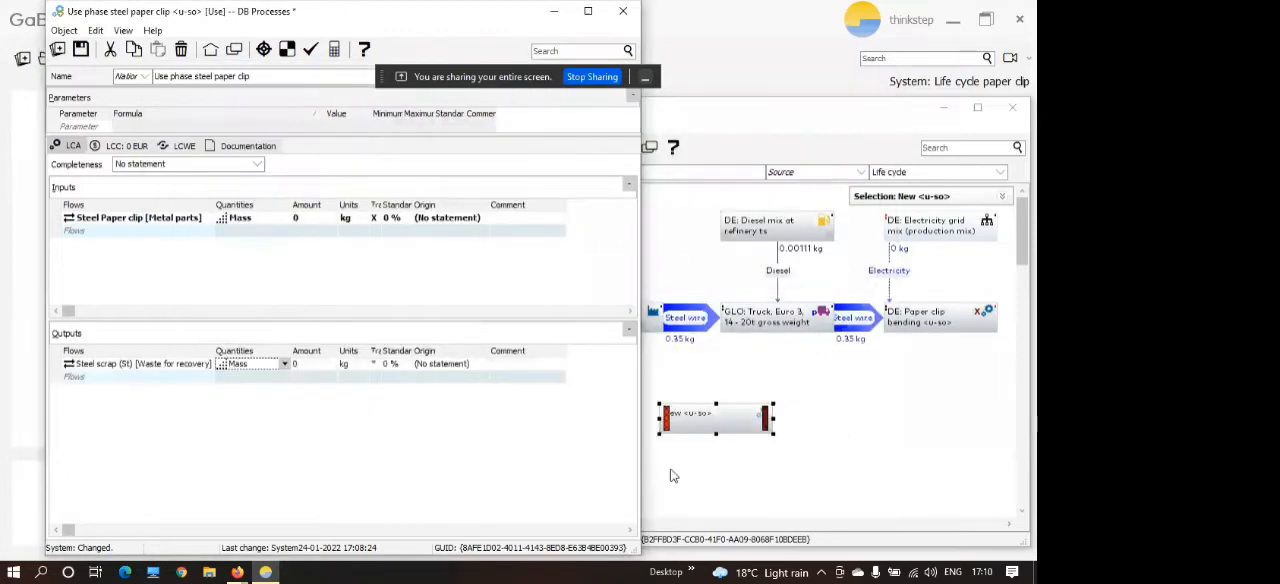
Set the amounts of the Steel Paper clip input and the Steel scrap output to 0.00035 kg each.
{"action": "left_click", "coordinate": [320, 216]}
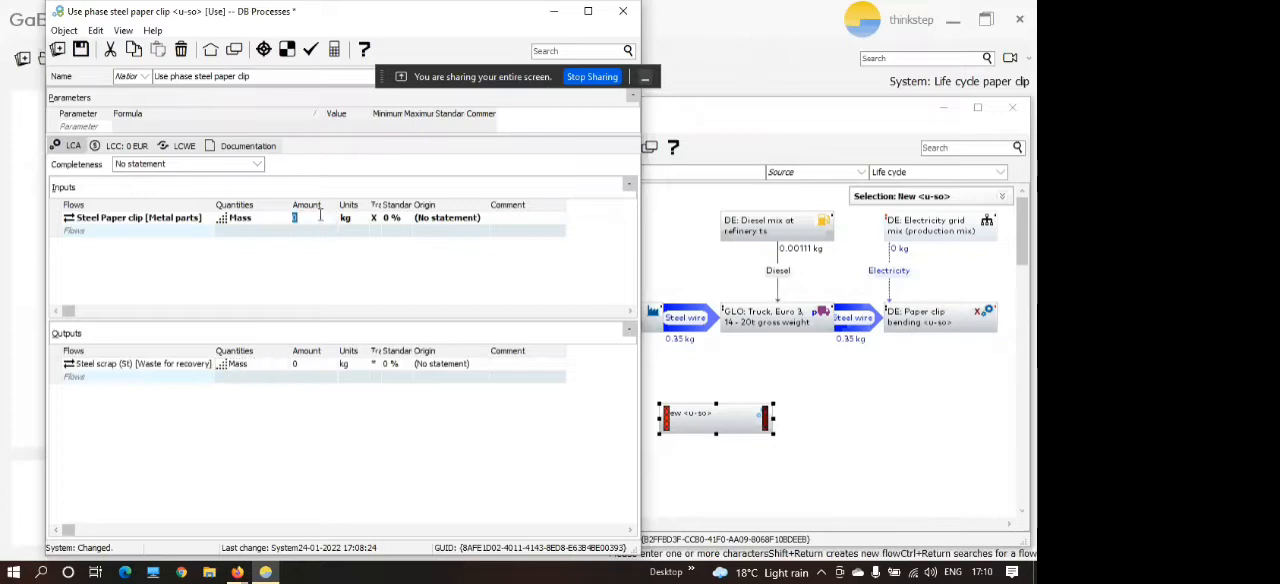
{"action": "type", "text": "00035"}
{"action": "key", "text": "Return"}
{"action": "left_click", "coordinate": [300, 364]}
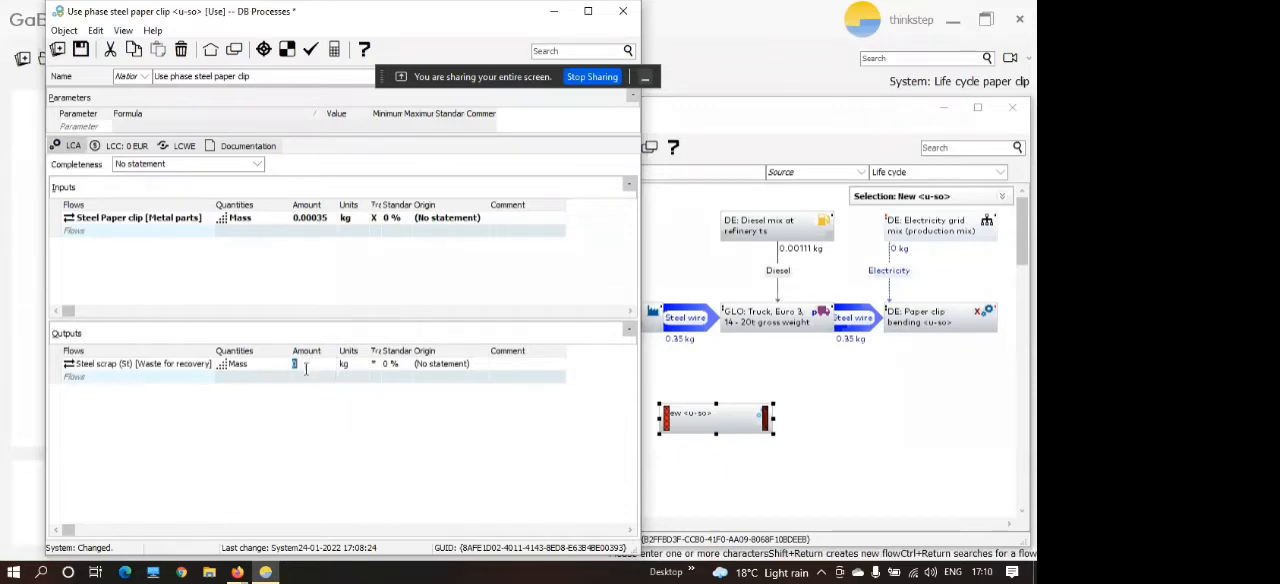
{"action": "type", "text": "0.00035"}
{"action": "key", "text": "Return"}
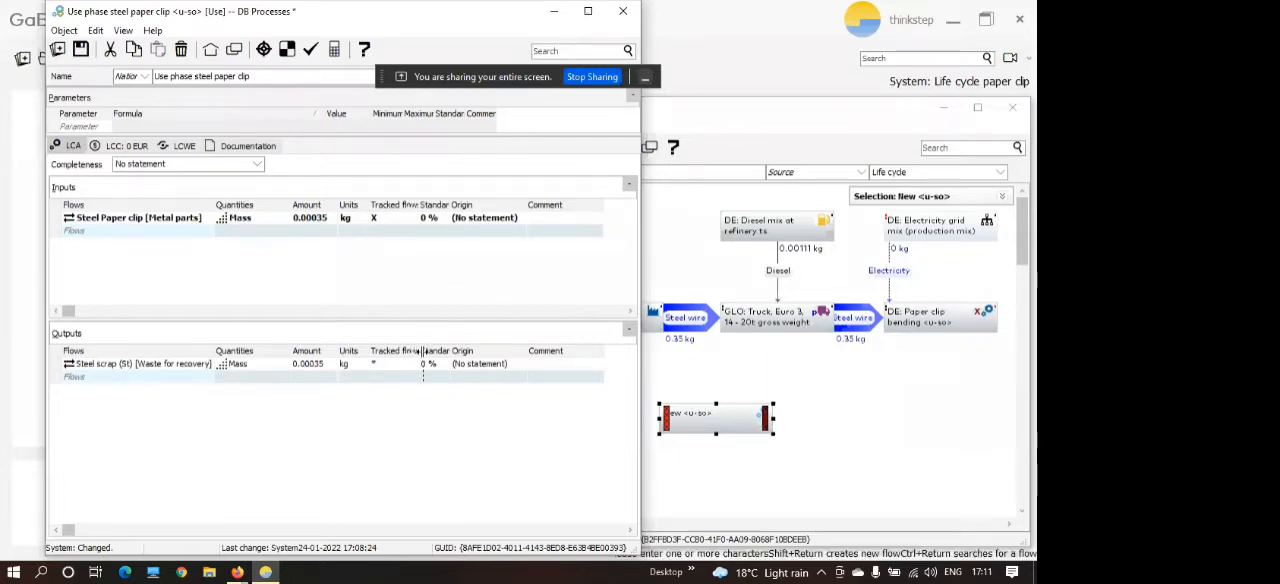
Widen the Tracked flows column in both the inputs and outputs tables.
{"action": "left_click_drag", "start_coordinate": [422, 351], "coordinate": [432, 351]}
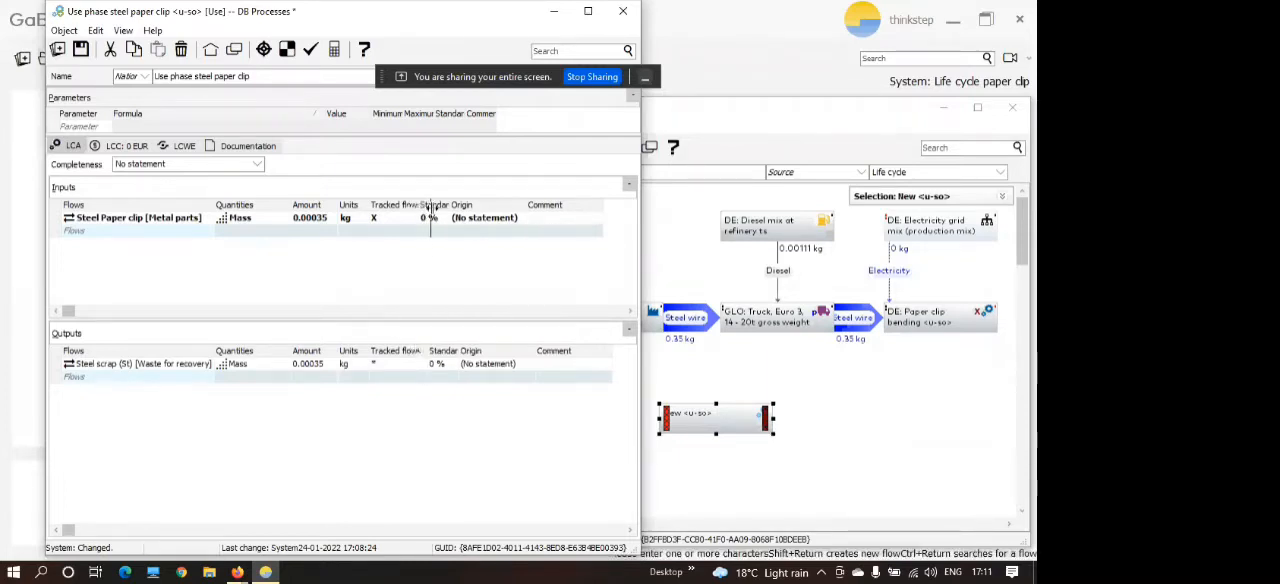
{"action": "left_click_drag", "start_coordinate": [431, 207], "coordinate": [431, 207]}
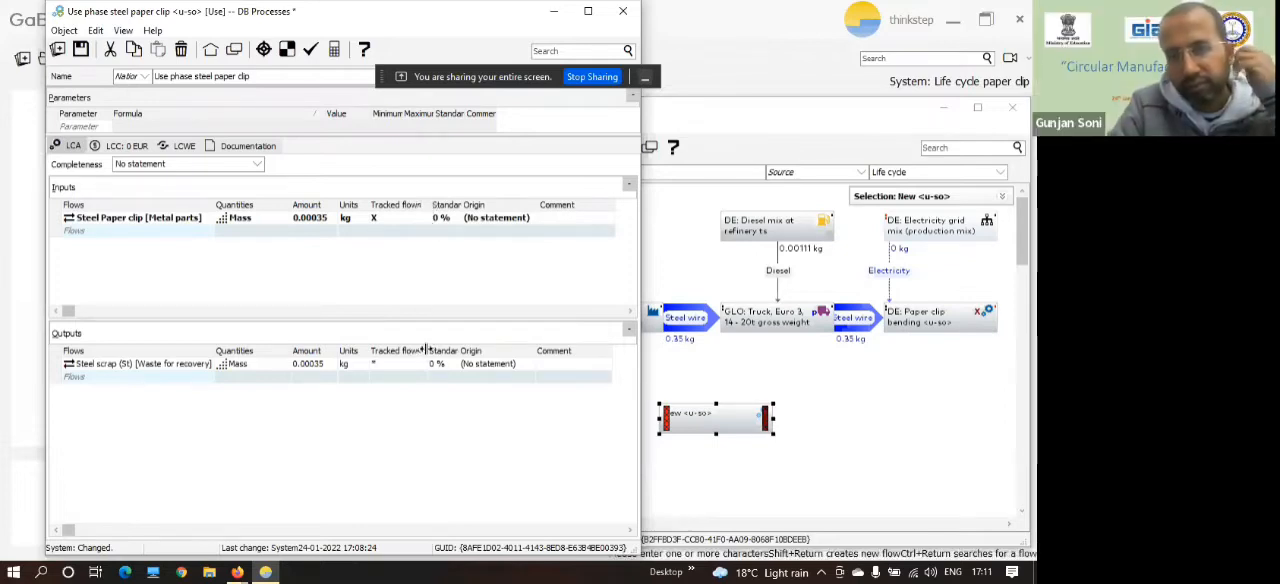
{"action": "left_click_drag", "start_coordinate": [426, 350], "coordinate": [433, 350]}
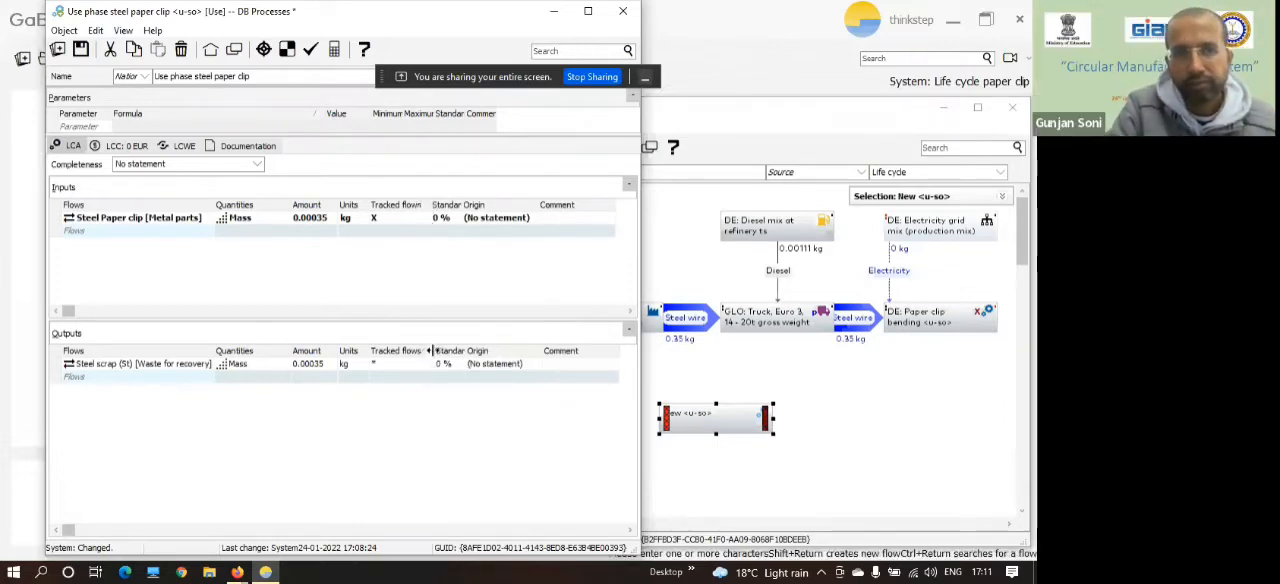
{"action": "left_click_drag", "start_coordinate": [429, 205], "coordinate": [432, 204]}
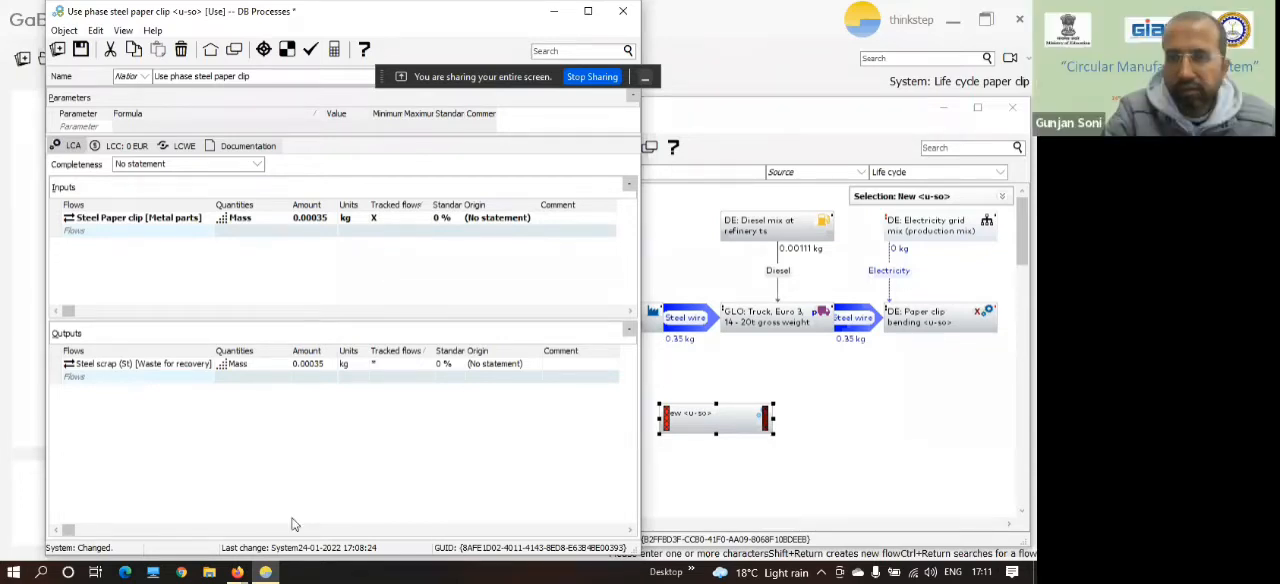
{"action": "mouse_move", "coordinate": [240, 578]}
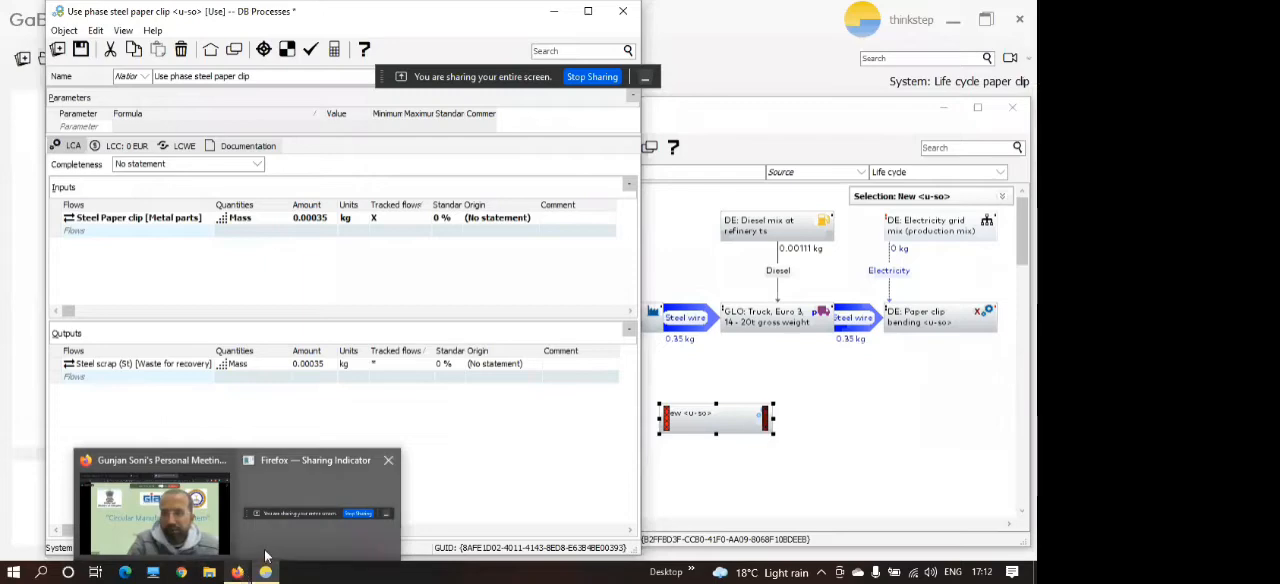
{"action": "mouse_move", "coordinate": [265, 555]}
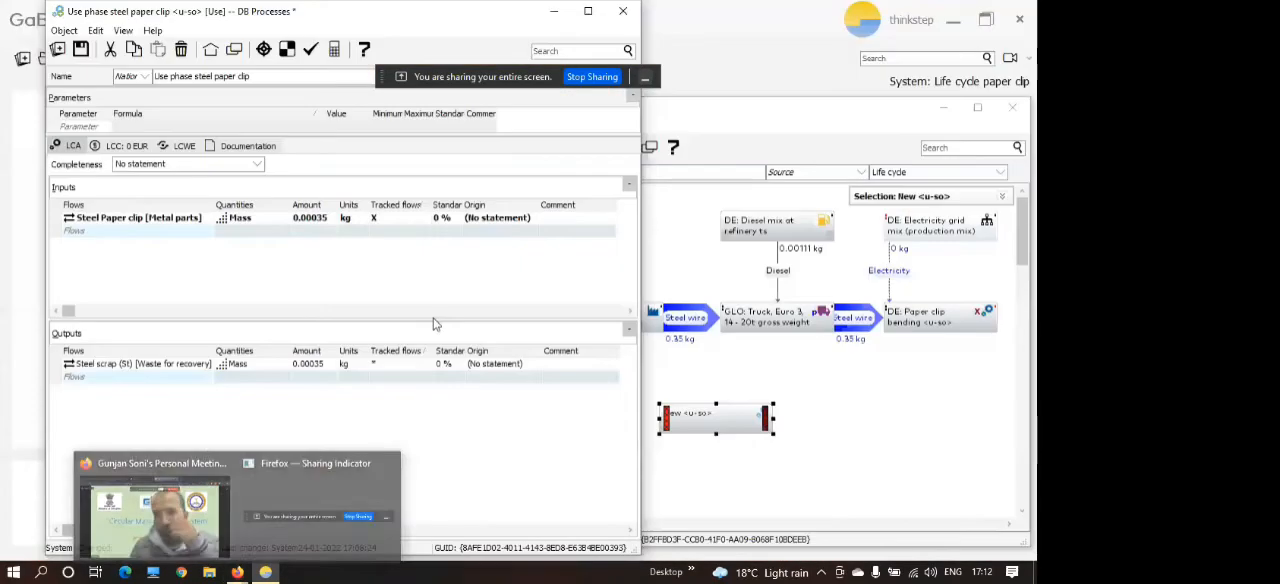
{"action": "left_click", "coordinate": [417, 282]}
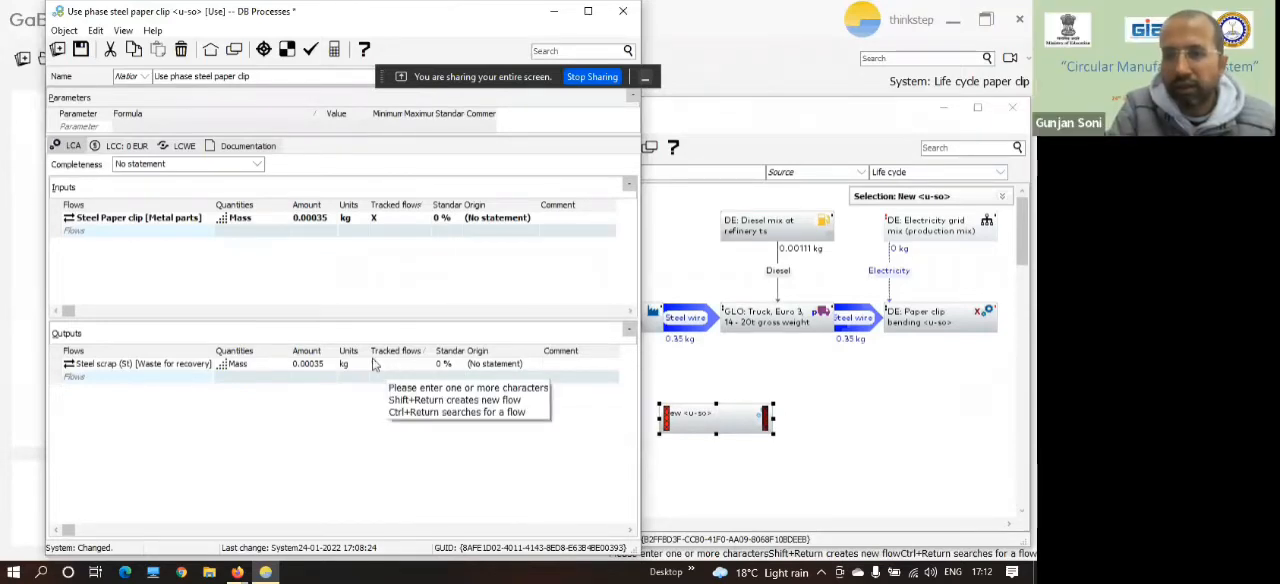
{"action": "left_click", "coordinate": [238, 572]}
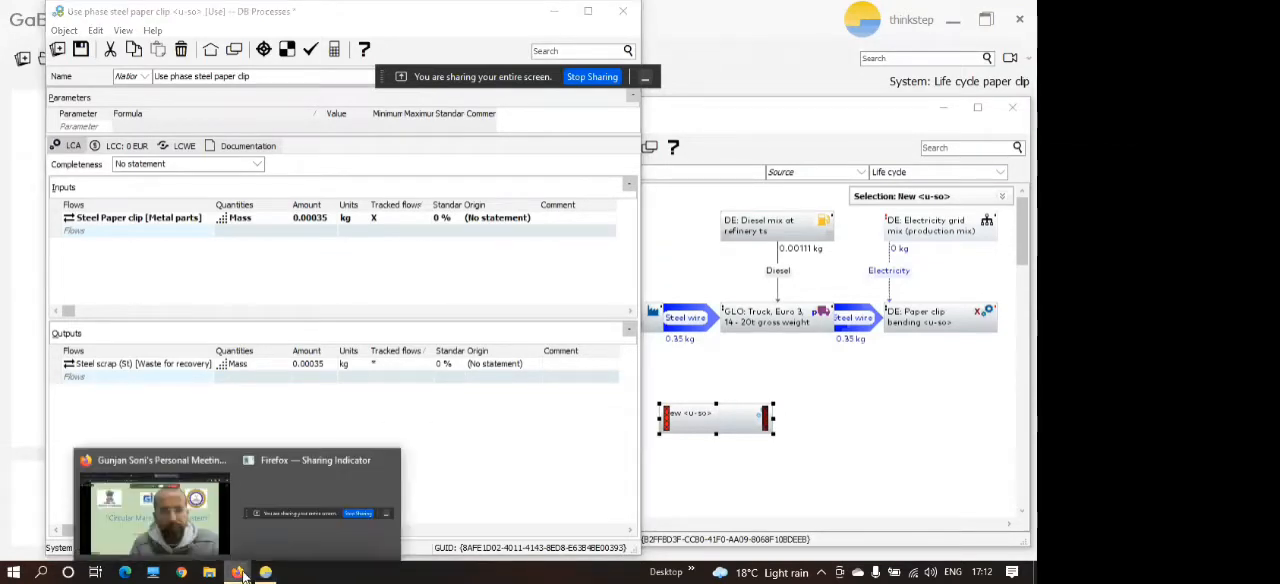
{"action": "mouse_move", "coordinate": [212, 530]}
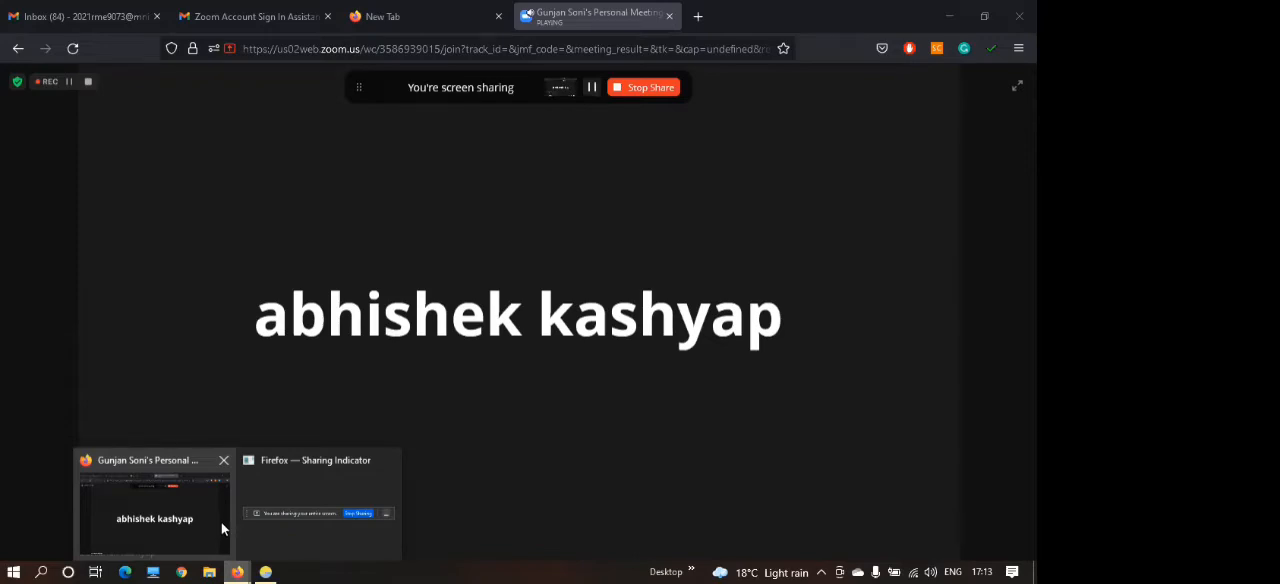
{"action": "mouse_move", "coordinate": [245, 515]}
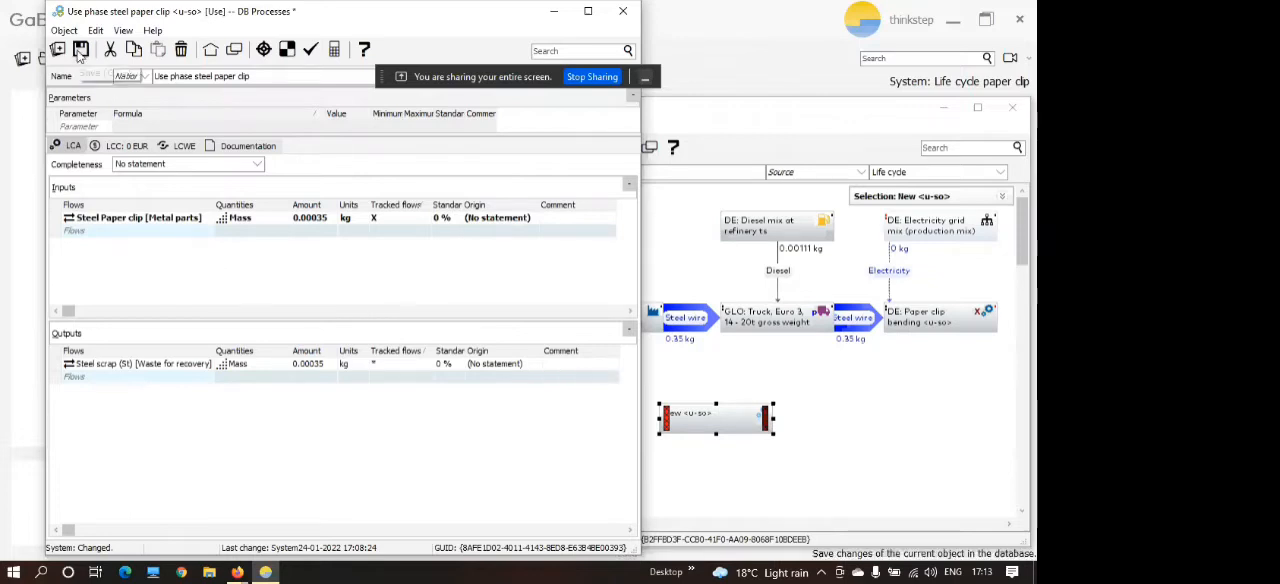
Save and close the Use phase steel paper clip process, and place its box below Paper clip bending.
{"action": "left_click", "coordinate": [80, 50]}
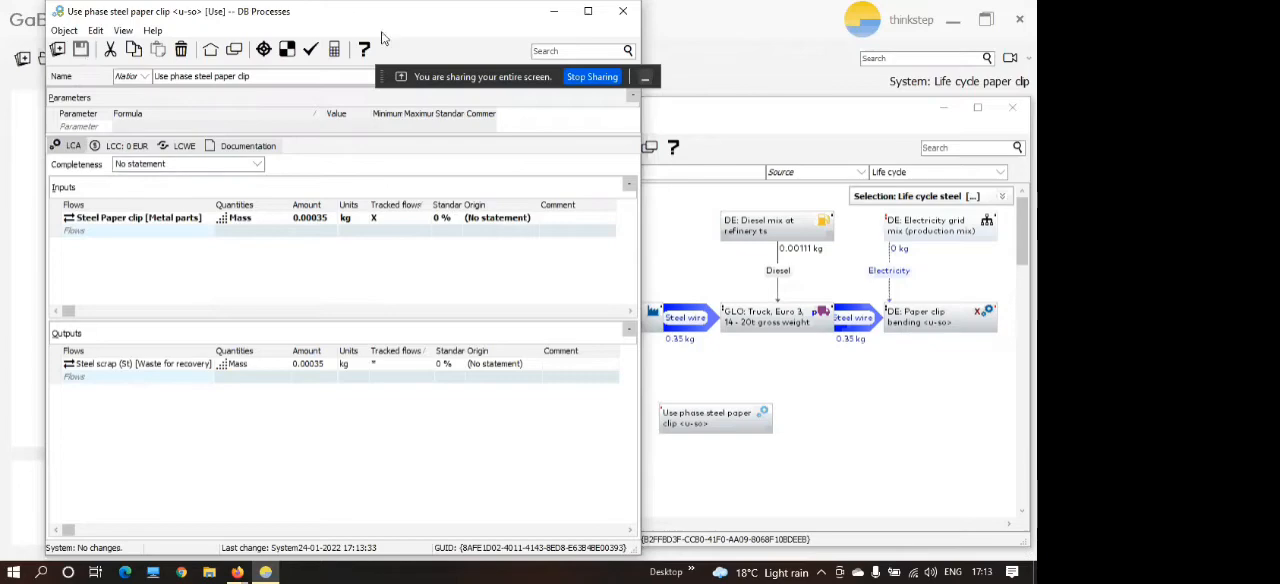
{"action": "left_click", "coordinate": [622, 11]}
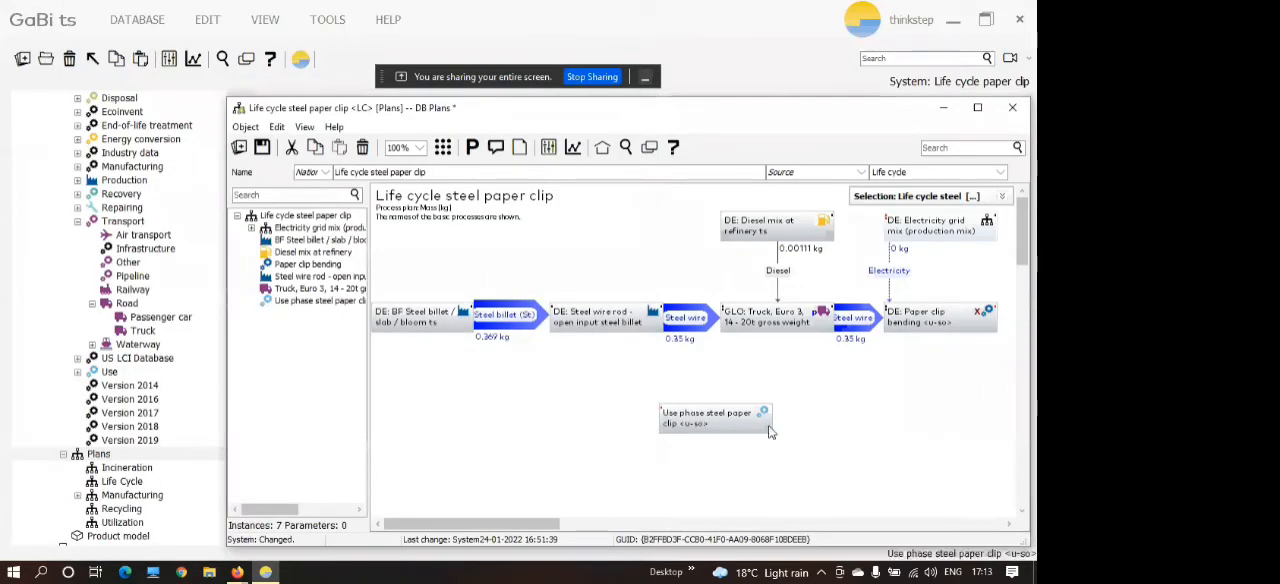
{"action": "left_click_drag", "start_coordinate": [737, 427], "coordinate": [937, 434]}
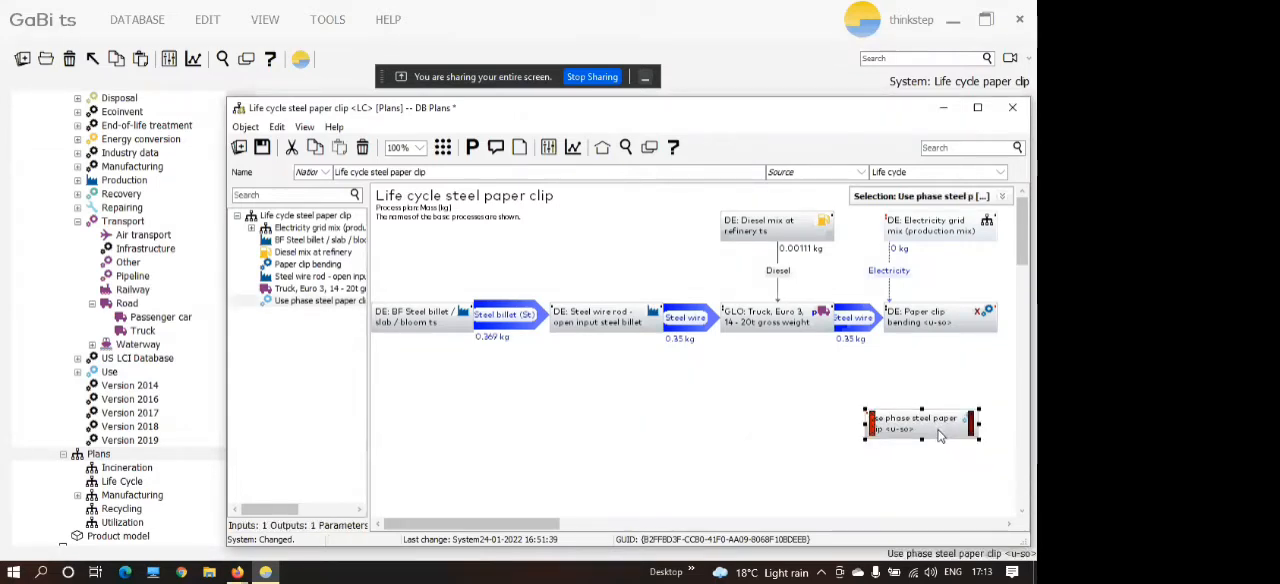
Try to connect the output of Paper clip bending to the Use phase steel paper clip process.
{"action": "left_click", "coordinate": [982, 324]}
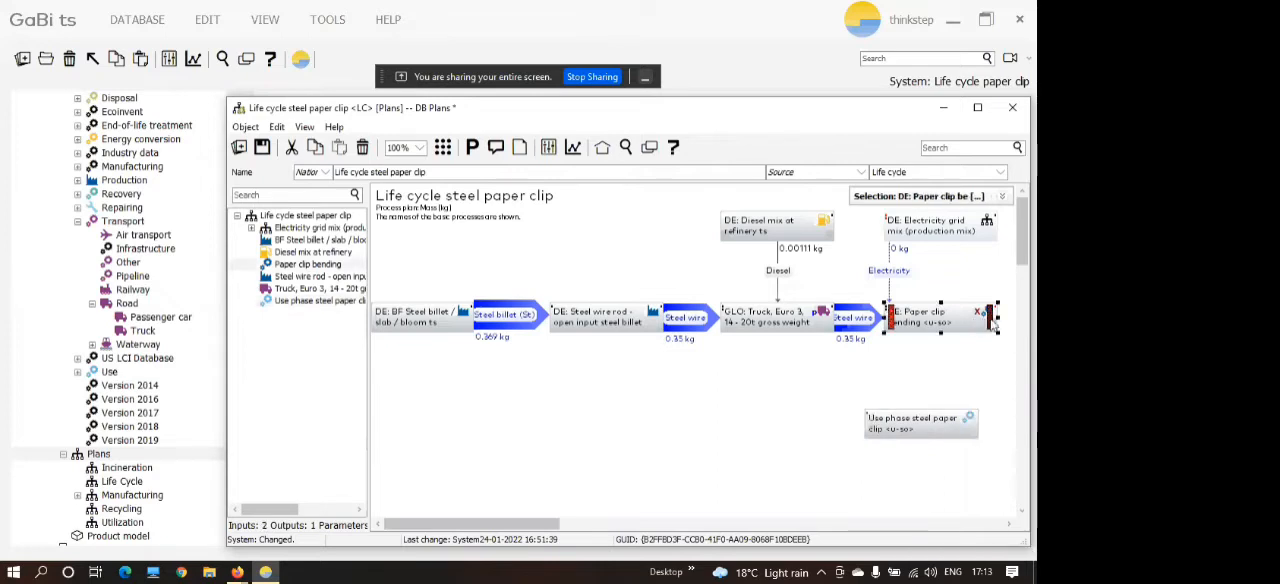
{"action": "left_click_drag", "start_coordinate": [995, 322], "coordinate": [976, 432]}
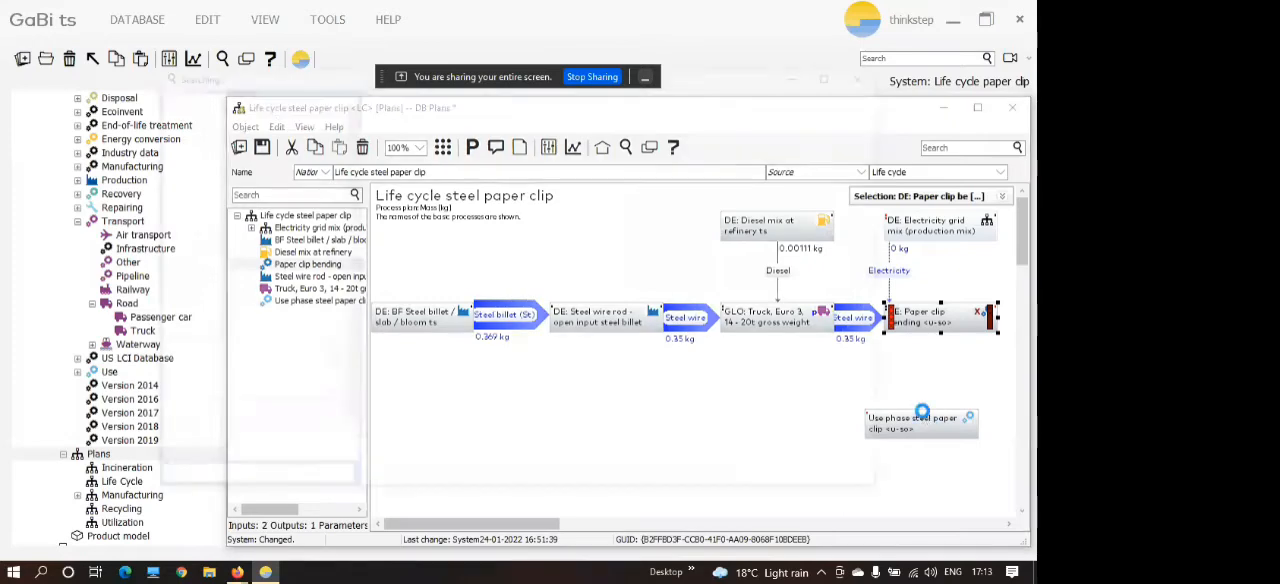
{"action": "left_click", "coordinate": [872, 72]}
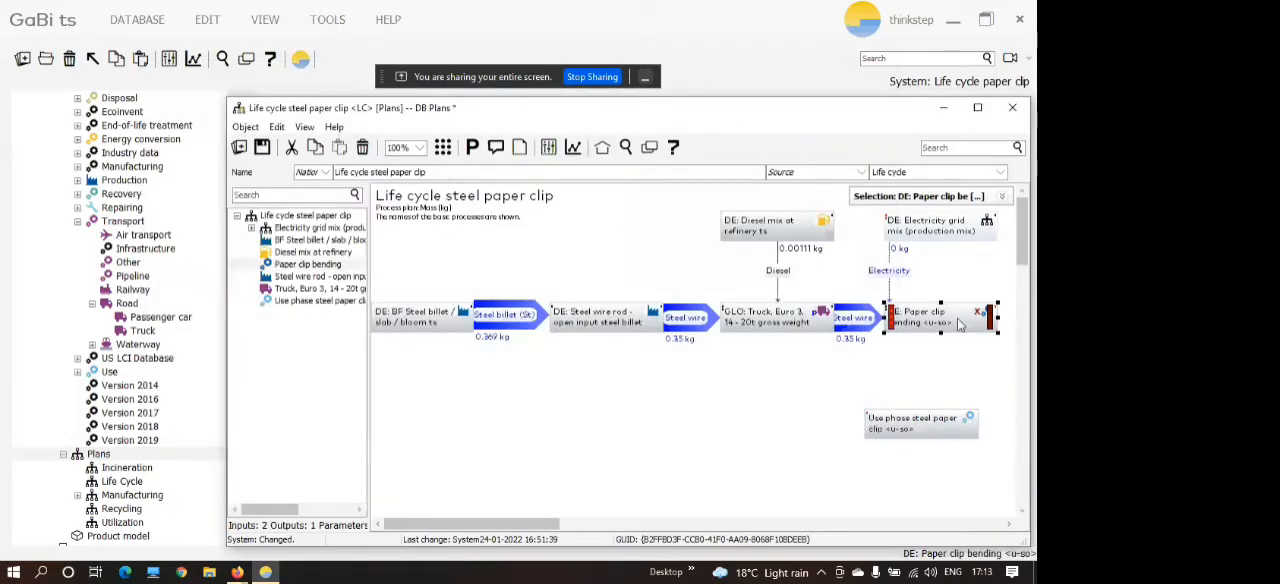
Connect the Steel Paper clip output of Paper clip bending to the Use phase steel paper clip process.
{"action": "left_click_drag", "start_coordinate": [990, 320], "coordinate": [935, 425]}
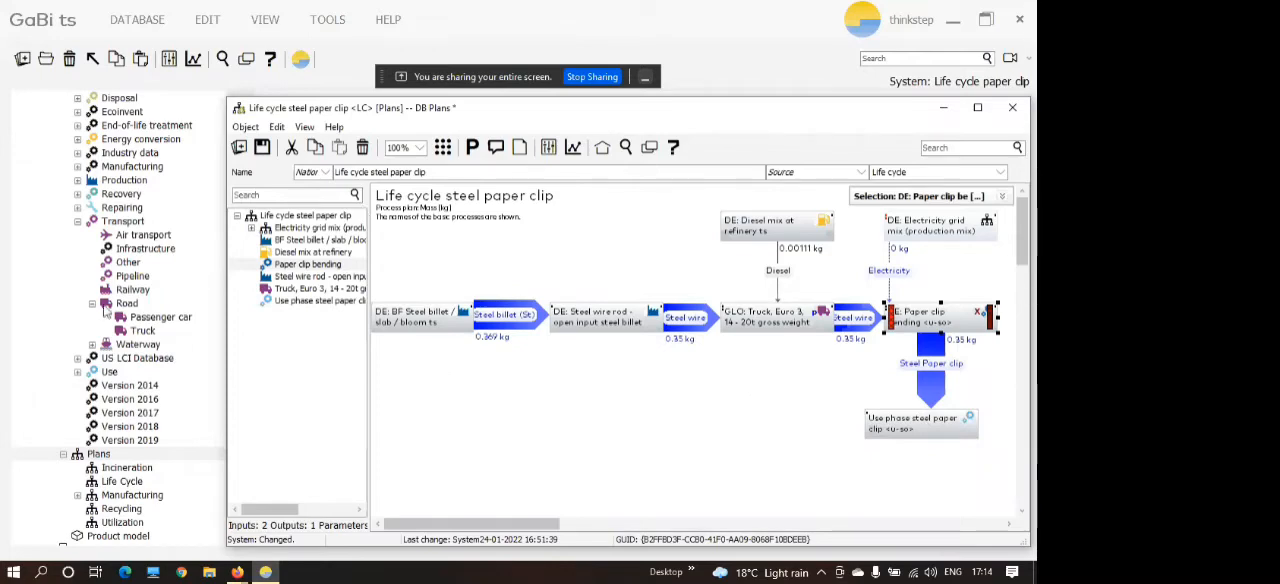
Return to the database tree, collapse the Transport folder, and create a new plan in the Plans folder.
{"action": "left_click", "coordinate": [198, 276]}
{"action": "scroll", "coordinate": [198, 276], "scroll_direction": "up", "scroll_amount": 1}
{"action": "scroll", "coordinate": [198, 276], "scroll_direction": "down", "scroll_amount": 3}
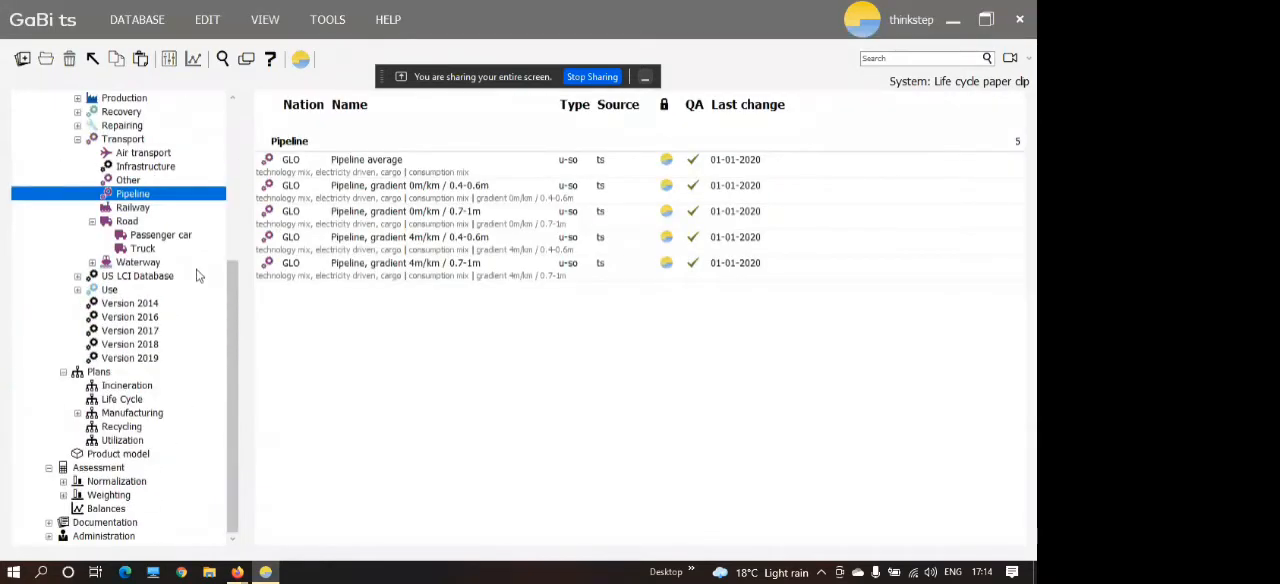
{"action": "scroll", "coordinate": [155, 340], "scroll_direction": "up", "scroll_amount": 5}
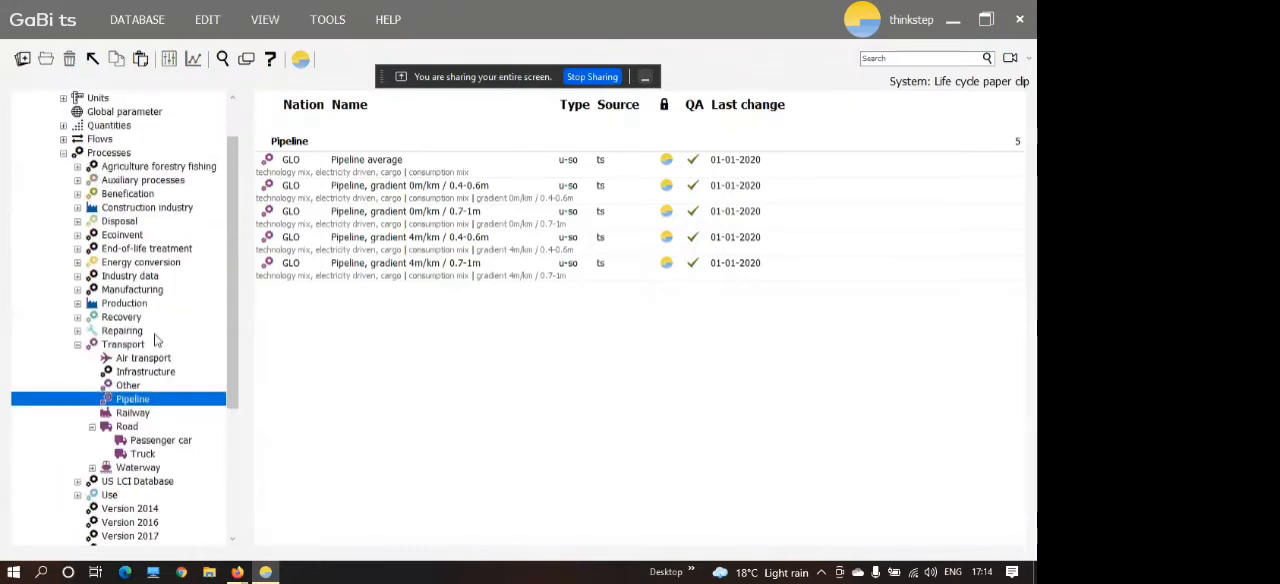
{"action": "scroll", "coordinate": [155, 340], "scroll_direction": "up", "scroll_amount": 2}
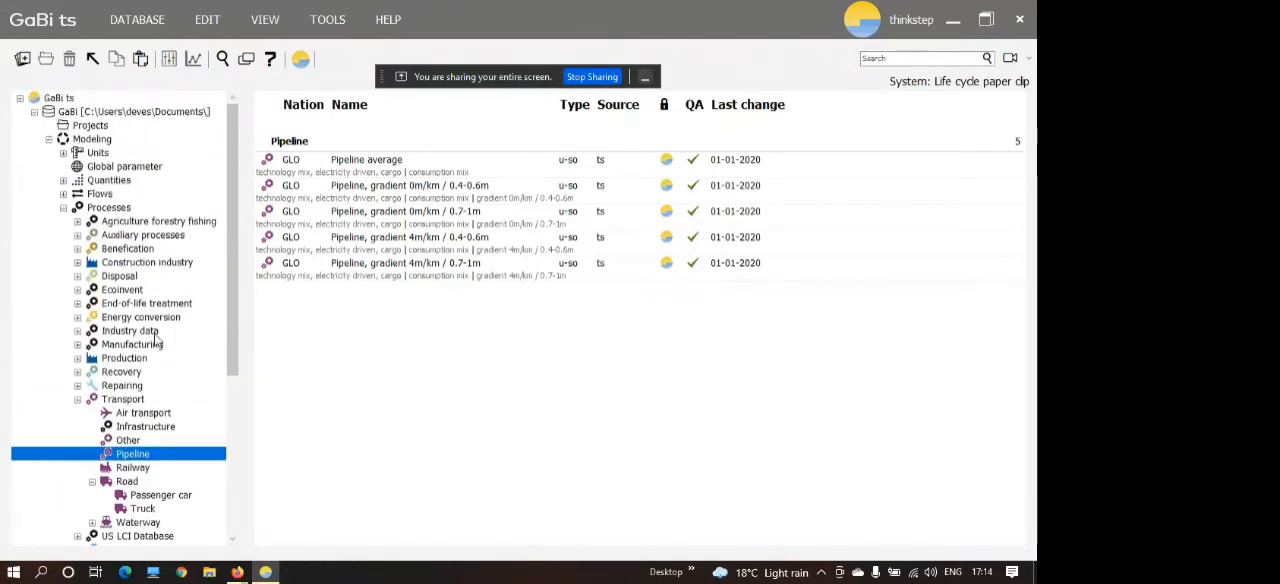
{"action": "left_click", "coordinate": [79, 400]}
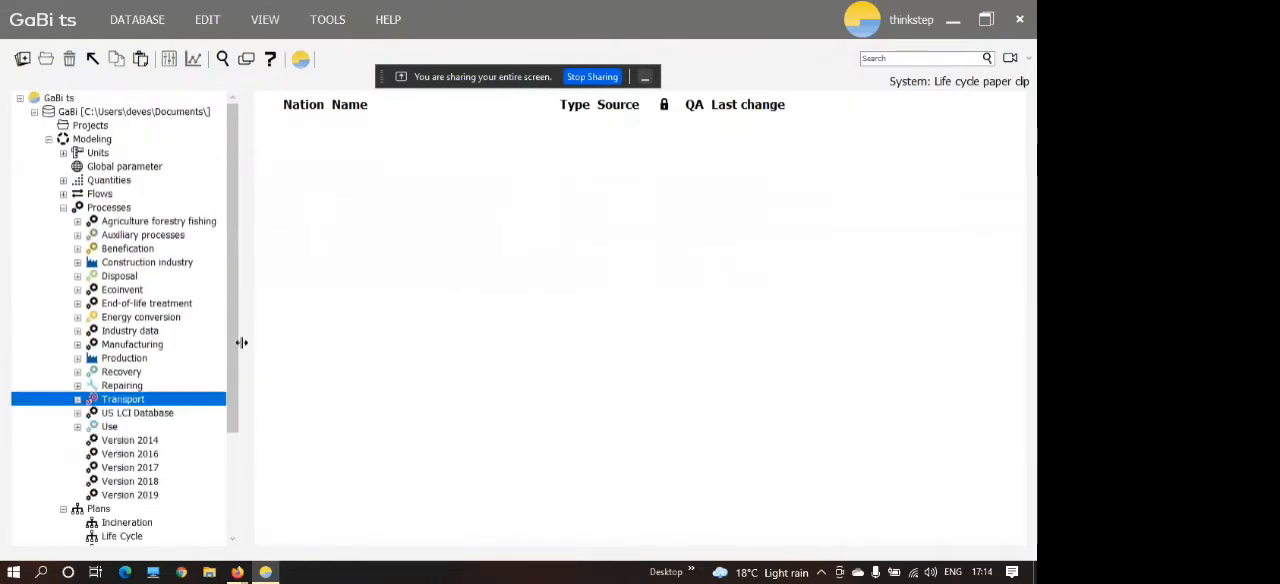
{"action": "double_click", "coordinate": [98, 509]}
{"action": "right_click", "coordinate": [440, 140]}
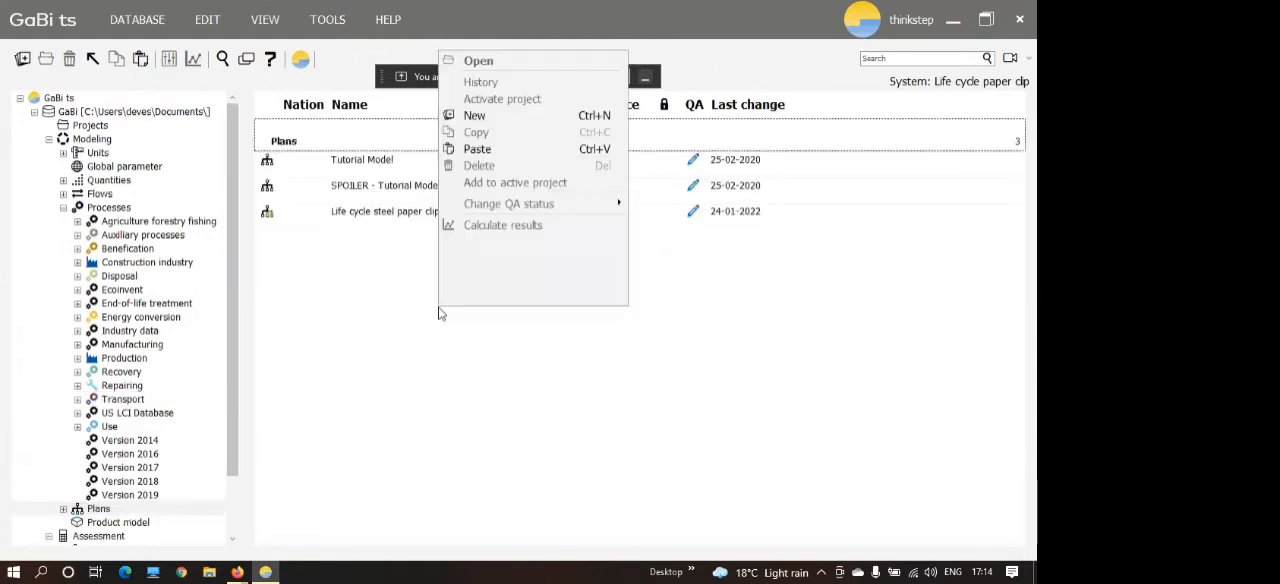
{"action": "left_click", "coordinate": [488, 117]}
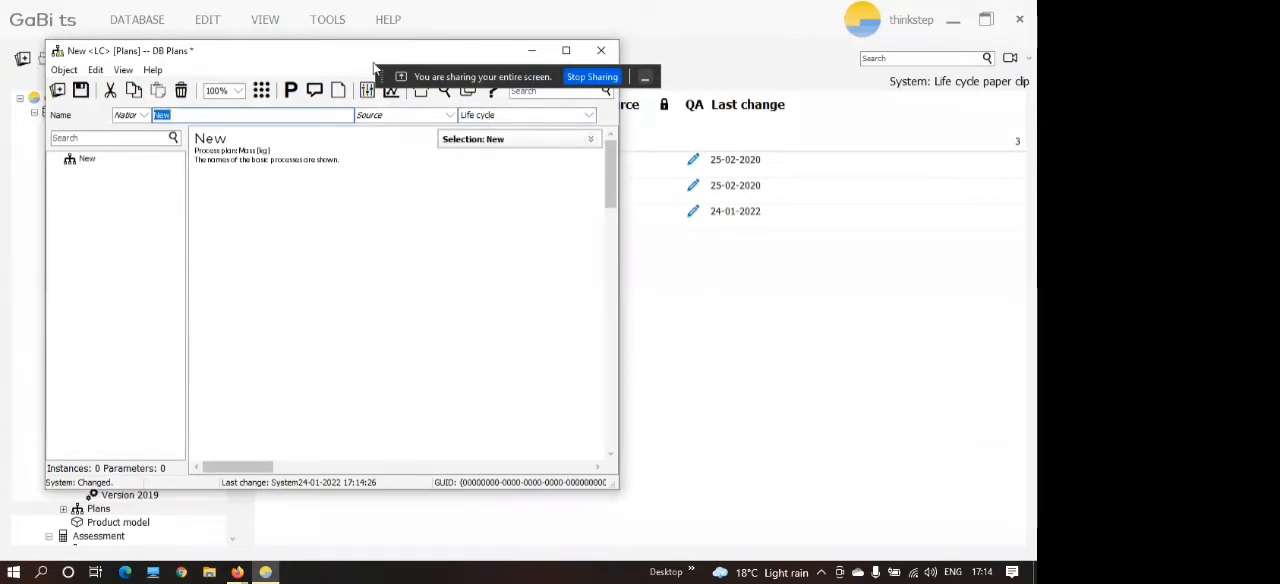
Name the new plan "End of life paper clip" and save it.
{"action": "left_click_drag", "start_coordinate": [355, 60], "coordinate": [562, 103]}
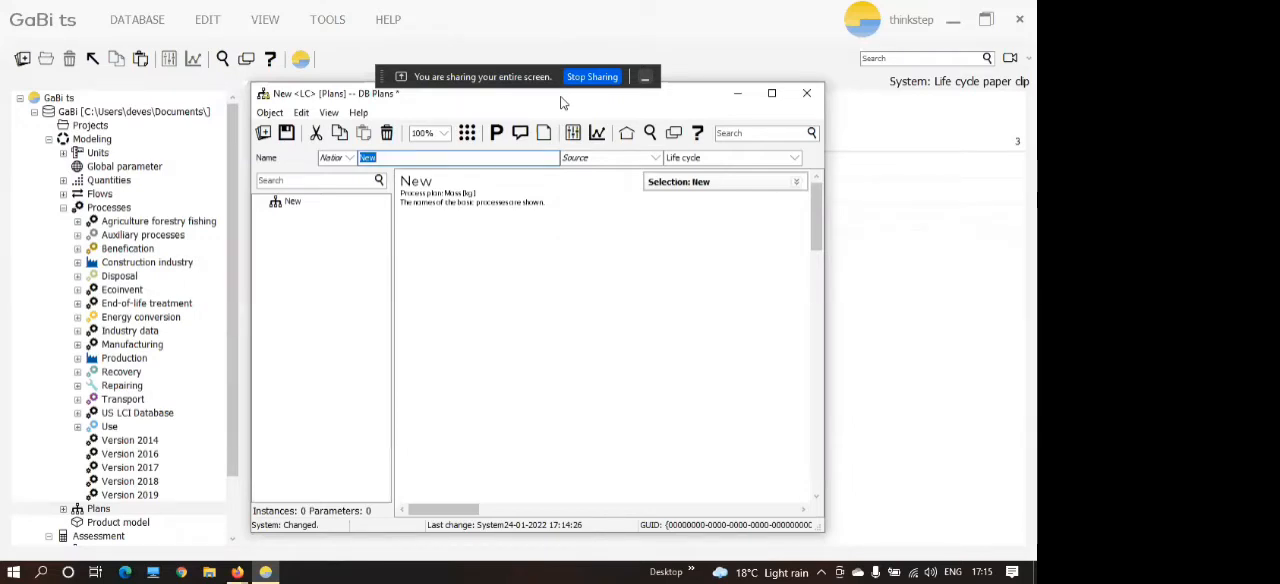
{"action": "type", "text": "End of life"}
{"action": "type", "text": "paper clip"}
{"action": "left_click", "coordinate": [287, 133]}
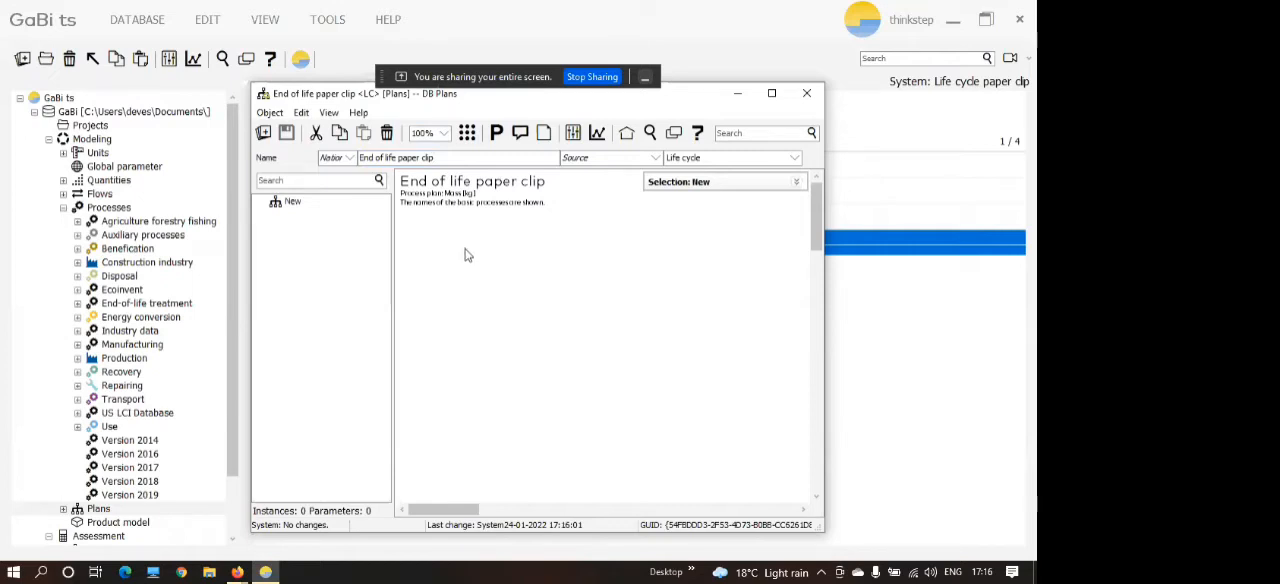
Search the plans and processes for "steel" and look through the results for the EAF Steel billet process.
{"action": "left_click", "coordinate": [650, 134]}
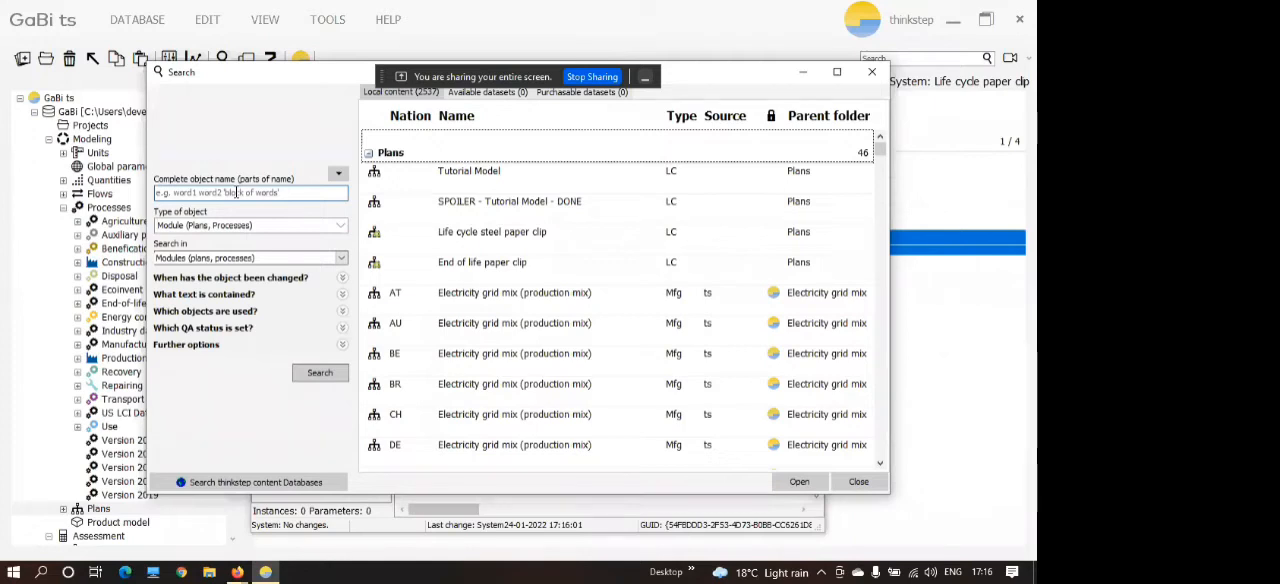
{"action": "left_click", "coordinate": [236, 192]}
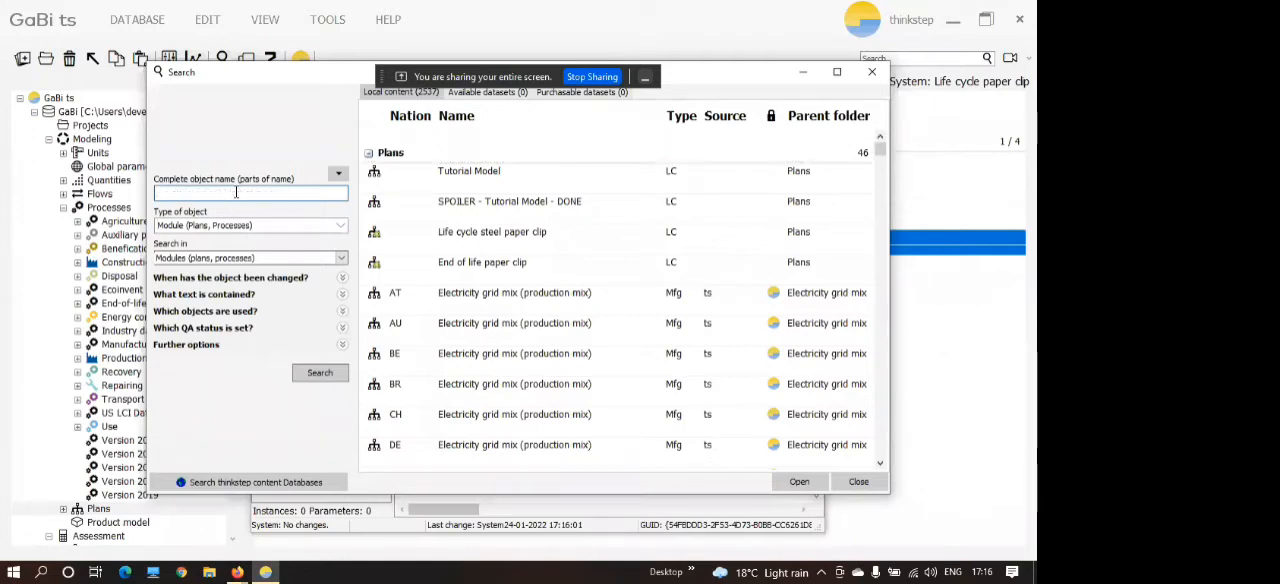
{"action": "type", "text": "steel"}
{"action": "key", "text": "Return"}
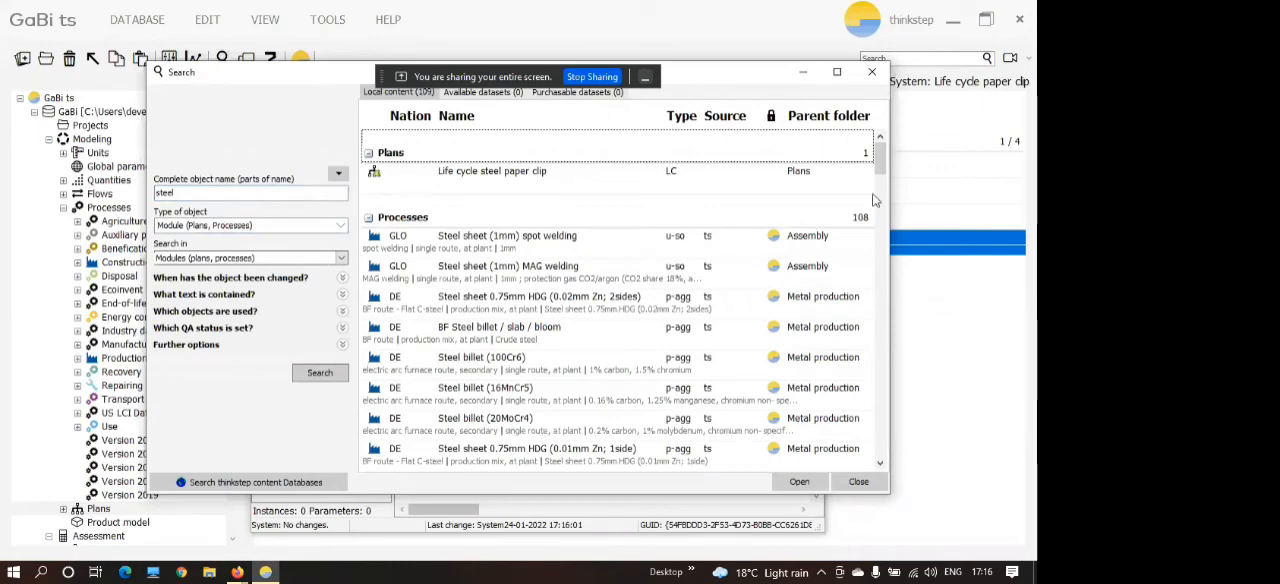
{"action": "left_click_drag", "start_coordinate": [882, 165], "coordinate": [885, 208]}
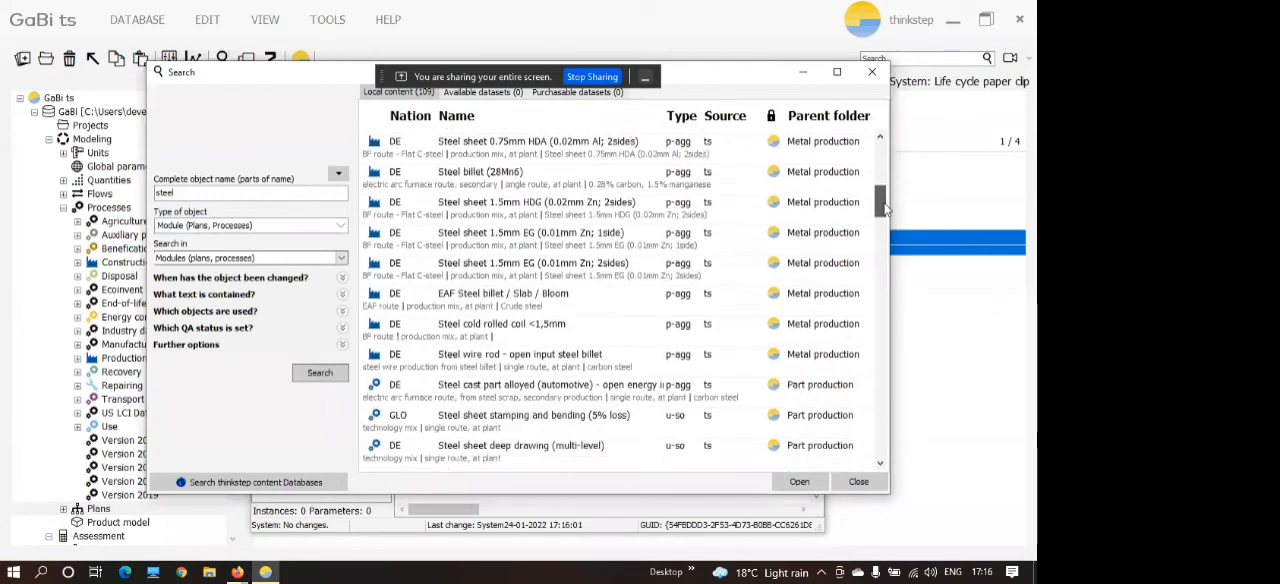
Add the DE EAF Steel billet / Slab / Bloom process to the End of life paper clip plan and place it near the middle.
{"action": "left_click", "coordinate": [428, 300]}
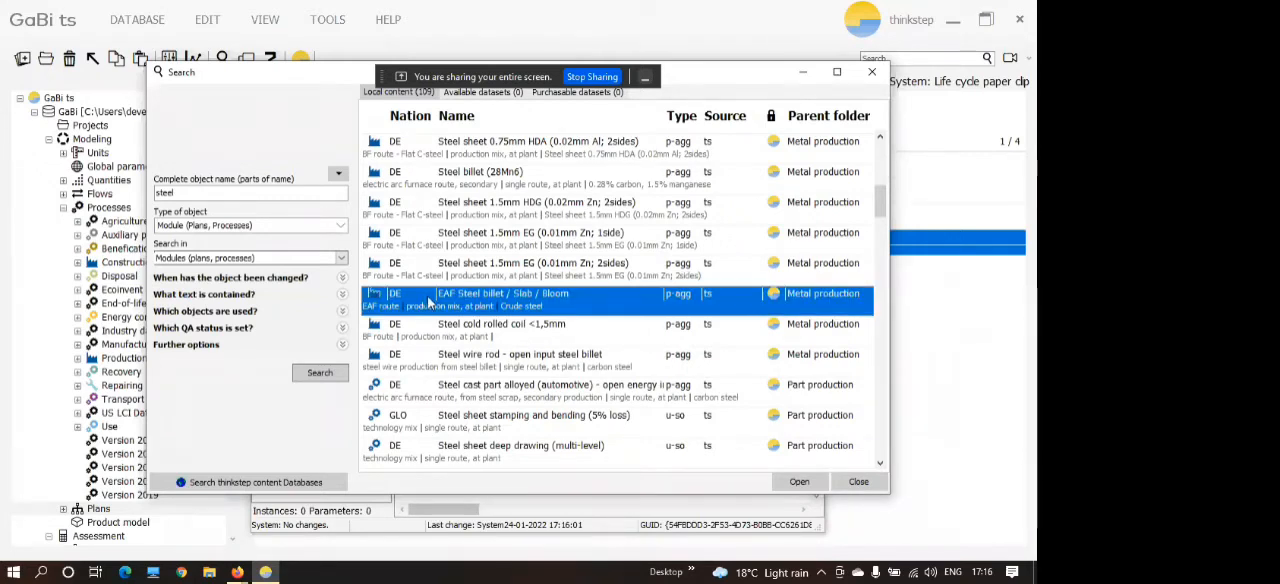
{"action": "left_click_drag", "start_coordinate": [733, 72], "coordinate": [357, 91]}
{"action": "left_click_drag", "start_coordinate": [117, 313], "coordinate": [588, 338]}
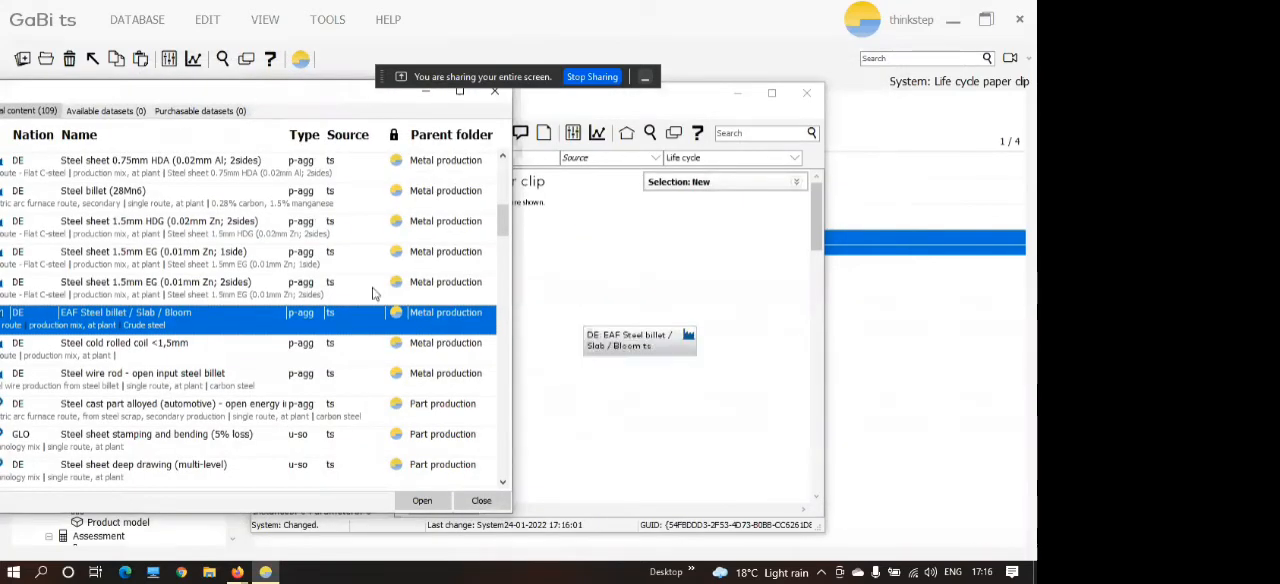
{"action": "left_click", "coordinate": [492, 96]}
{"action": "left_click_drag", "start_coordinate": [664, 346], "coordinate": [612, 337]}
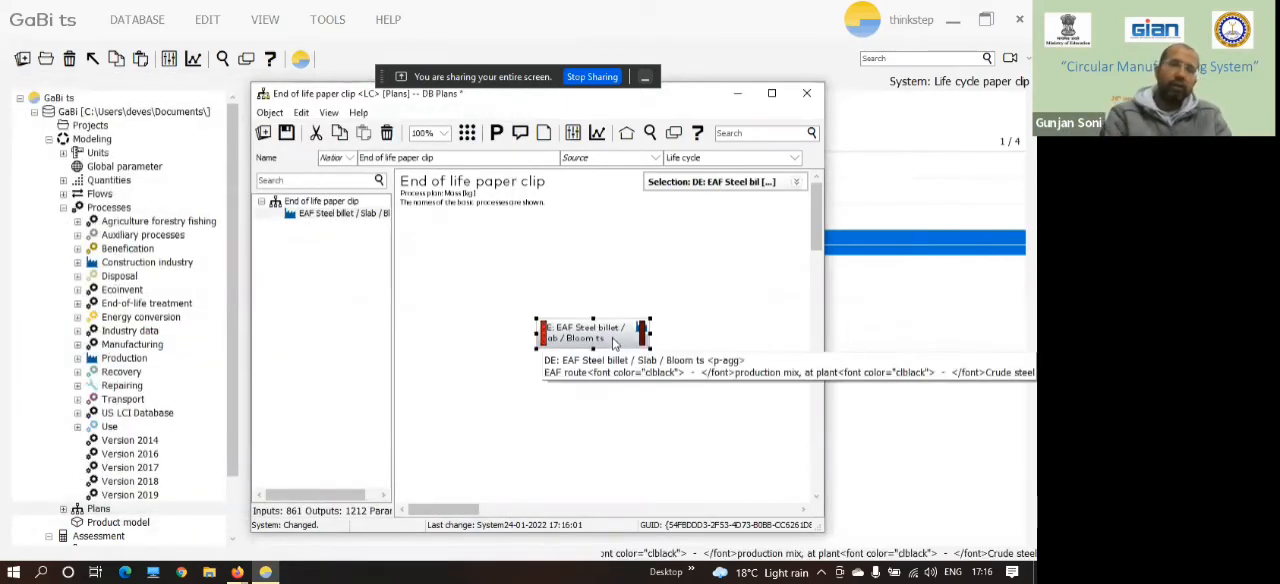
{"action": "left_click", "coordinate": [543, 311]}
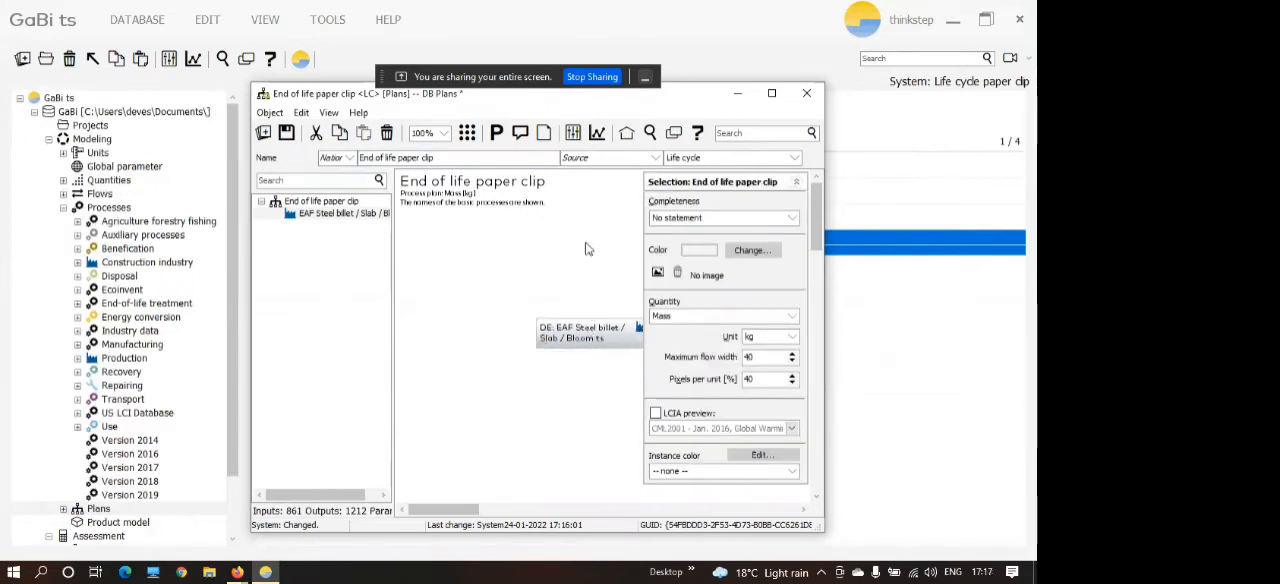
{"action": "left_click", "coordinate": [620, 346]}
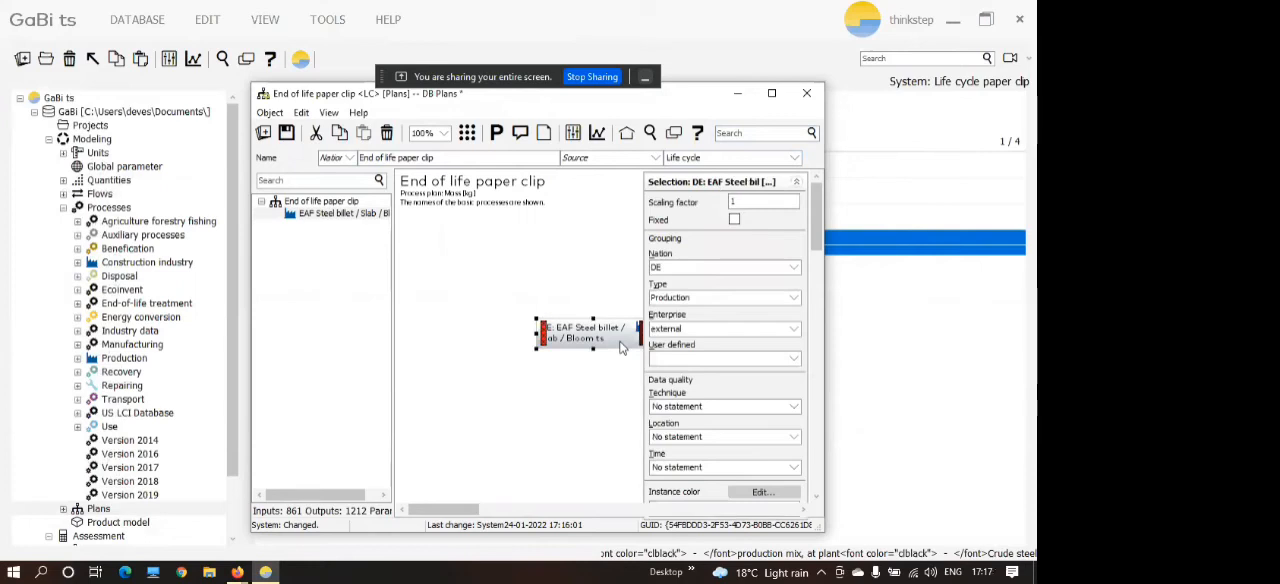
{"action": "left_click", "coordinate": [797, 183]}
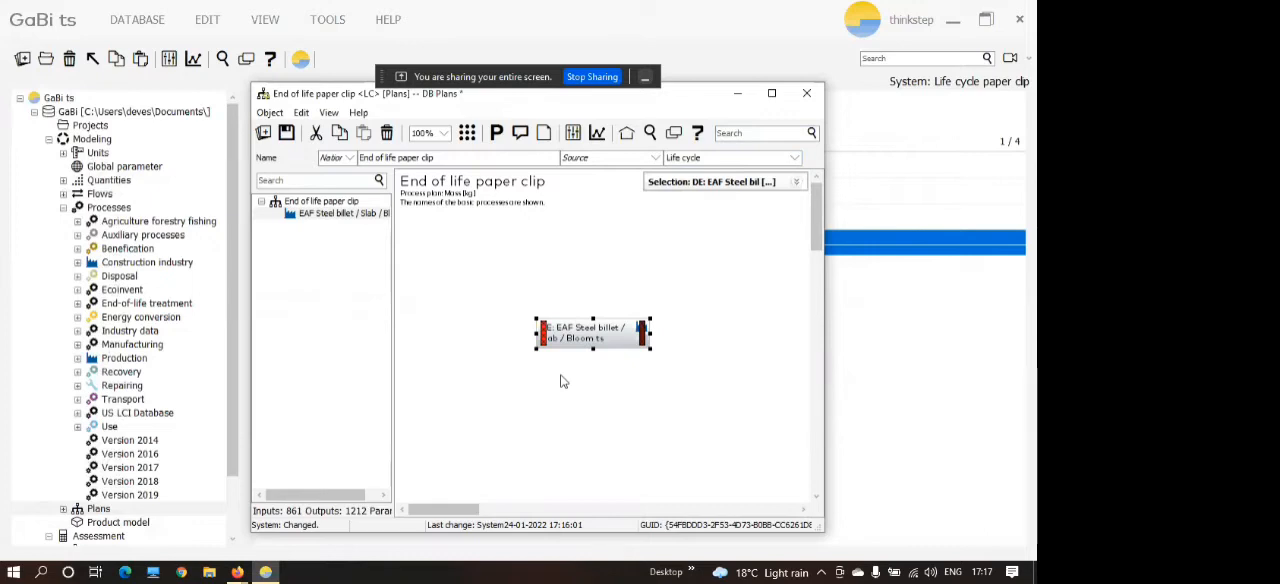
Fix the scaling factor of the EAF Steel billet / Slab / Bloom process at 1, then save and close the plan.
{"action": "double_click", "coordinate": [622, 343]}
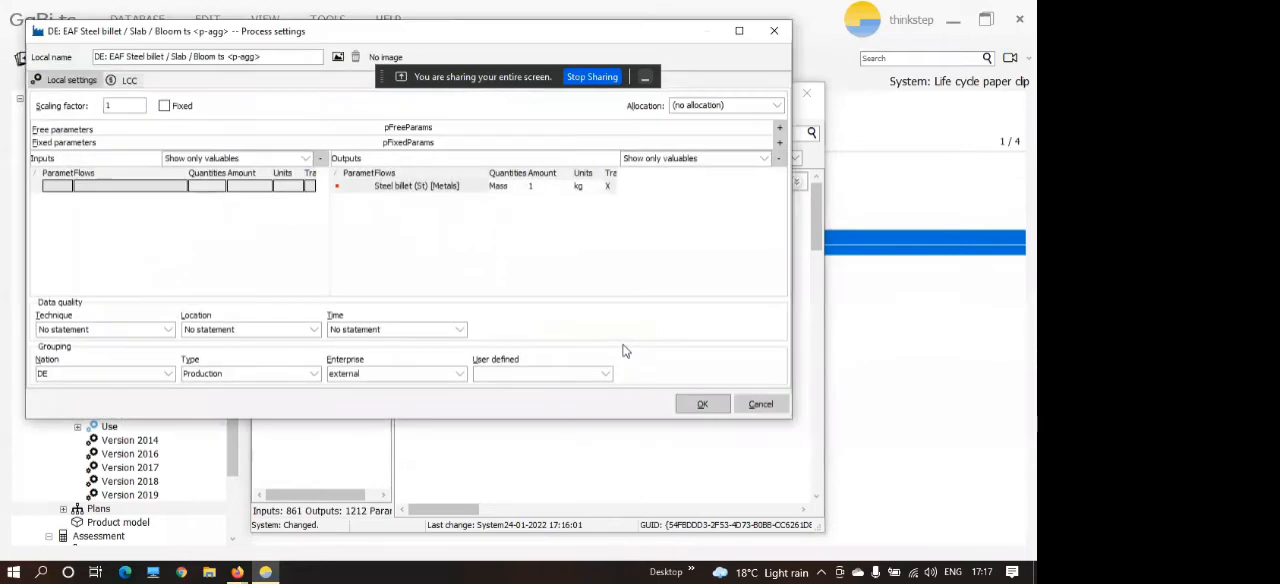
{"action": "double_click", "coordinate": [128, 106]}
{"action": "left_click", "coordinate": [163, 106]}
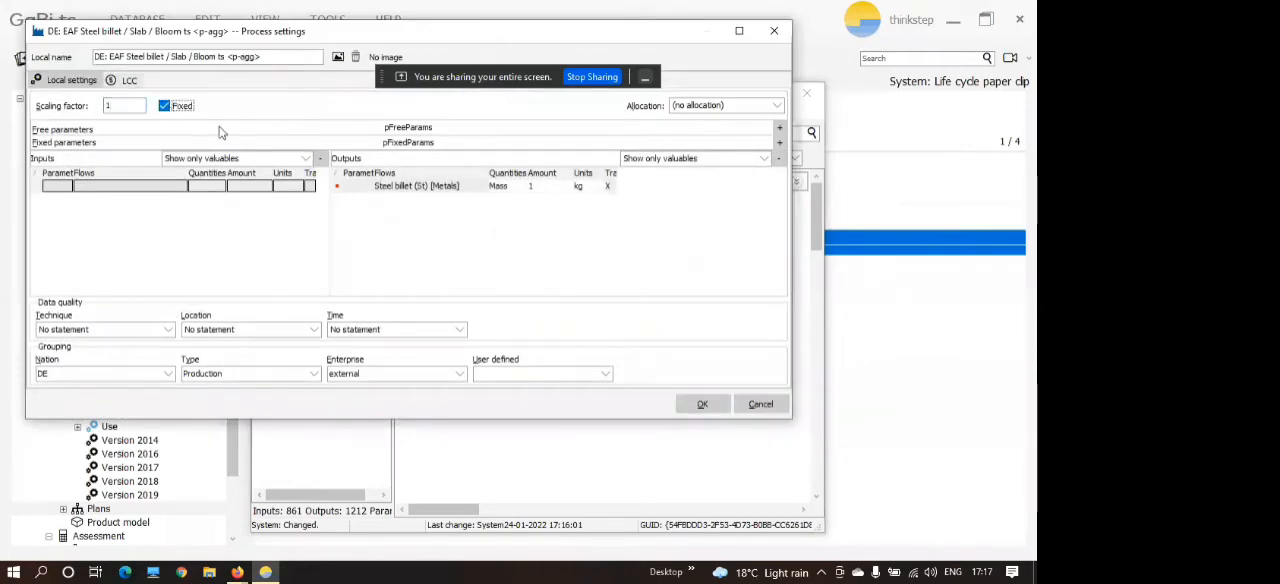
{"action": "left_click", "coordinate": [703, 405]}
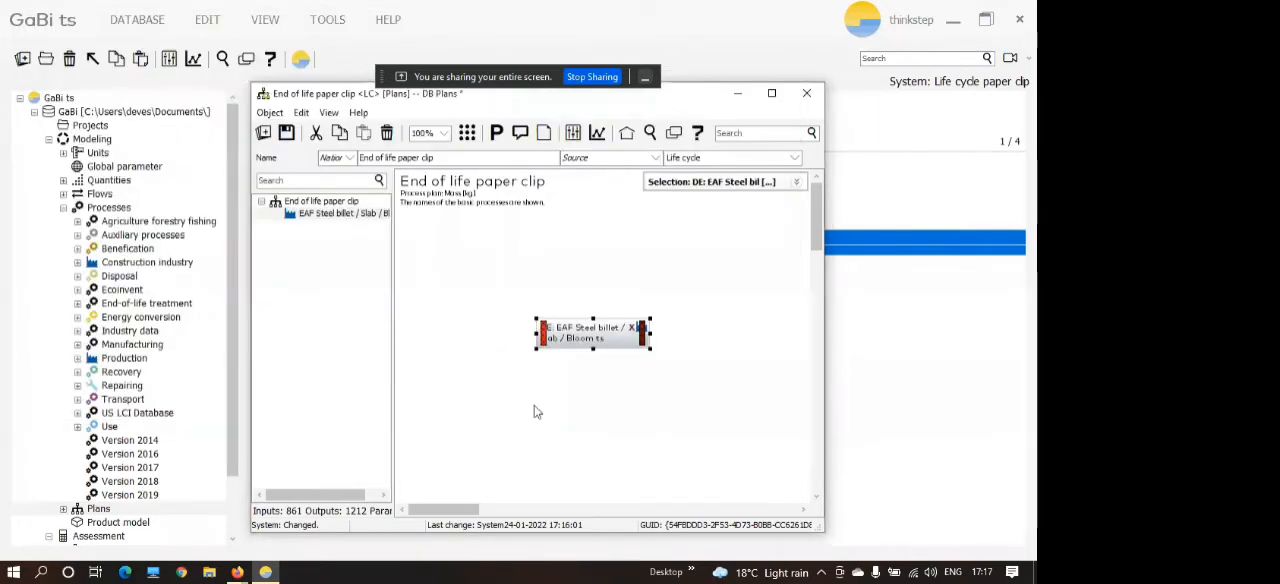
{"action": "left_click", "coordinate": [289, 136]}
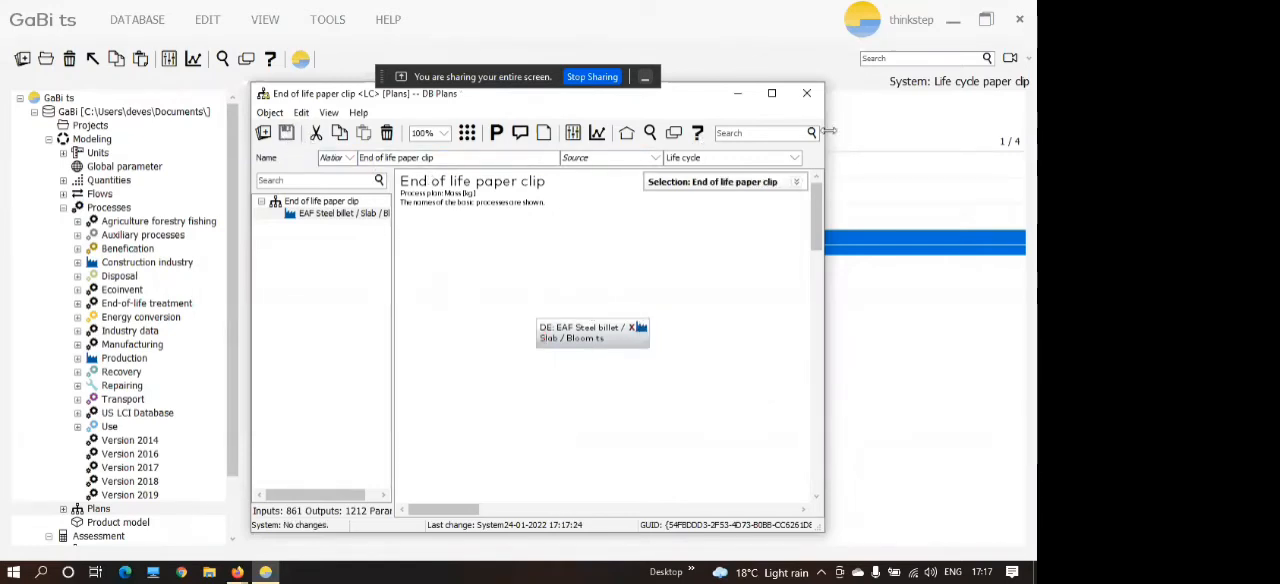
{"action": "left_click", "coordinate": [807, 96]}
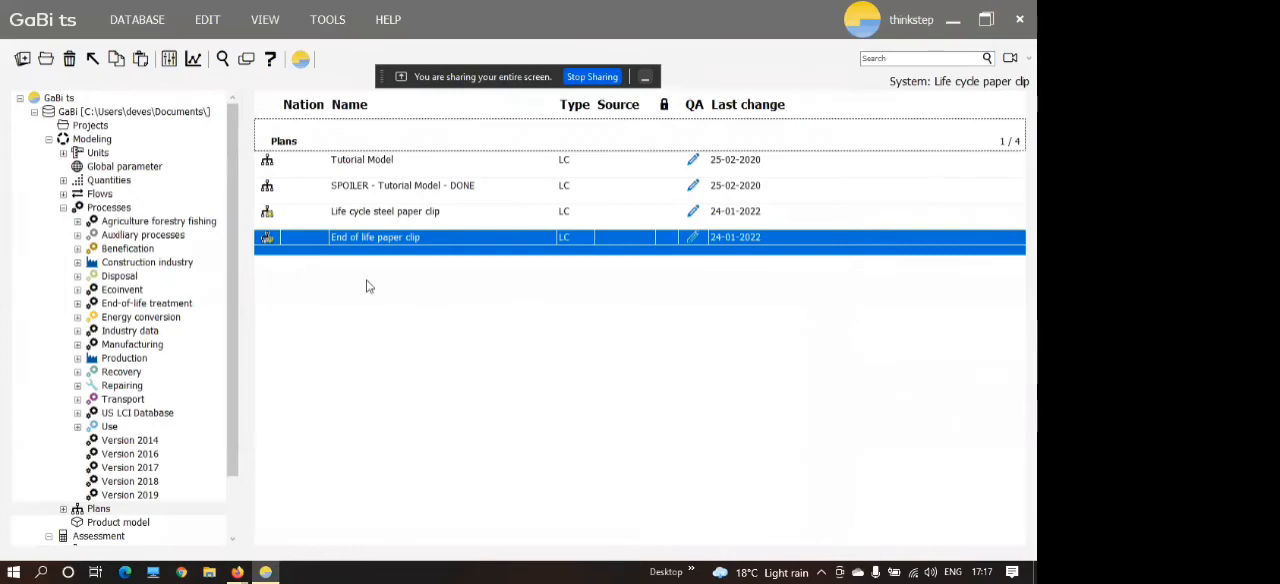
Open the Life cycle steel paper clip plan beside the plan list and insert the End of life paper clip plan below the steel wire chain.
{"action": "double_click", "coordinate": [466, 213]}
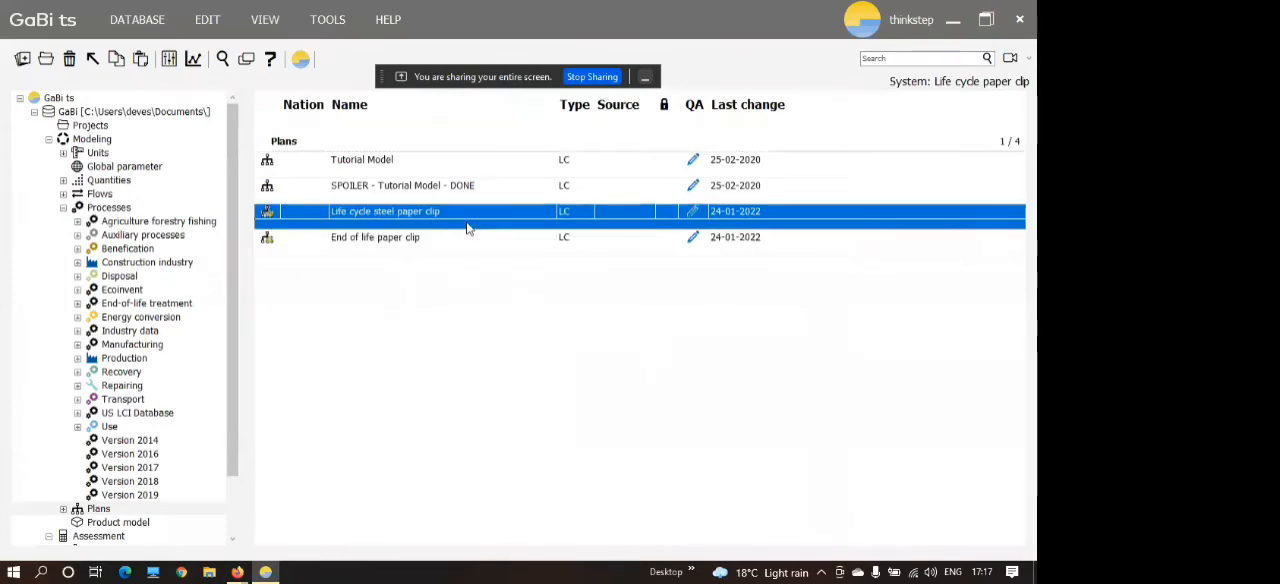
{"action": "left_click_drag", "start_coordinate": [540, 117], "coordinate": [724, 215]}
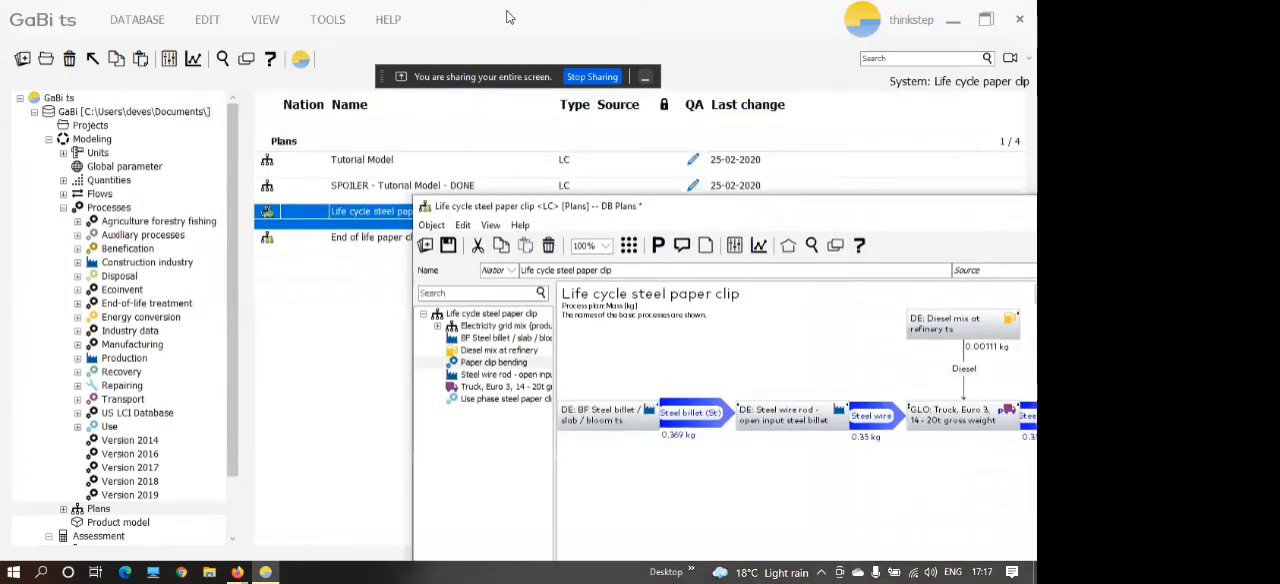
{"action": "left_click_drag", "start_coordinate": [506, 9], "coordinate": [418, 142]}
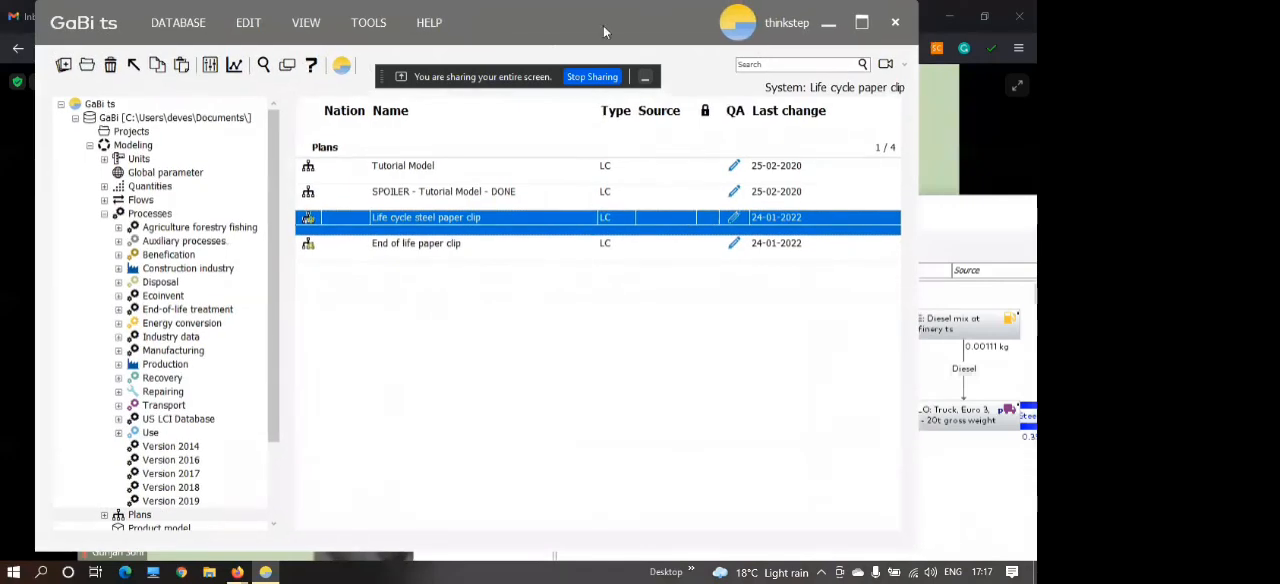
{"action": "left_click_drag", "start_coordinate": [603, 25], "coordinate": [406, 25]}
{"action": "left_click", "coordinate": [195, 253]}
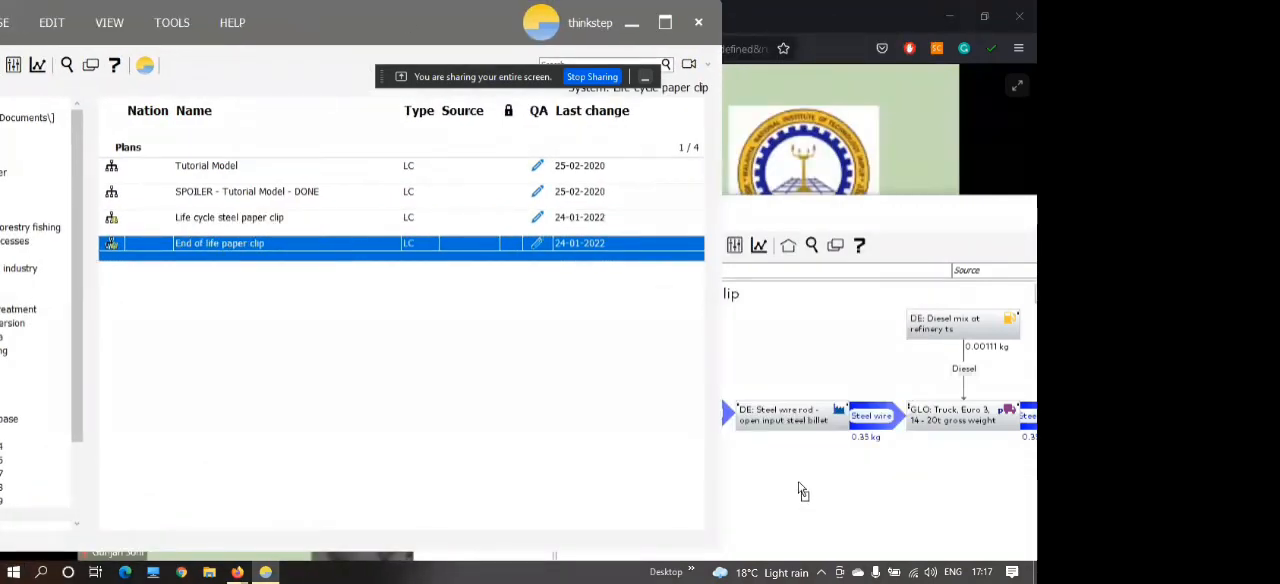
{"action": "left_click_drag", "start_coordinate": [803, 491], "coordinate": [803, 492]}
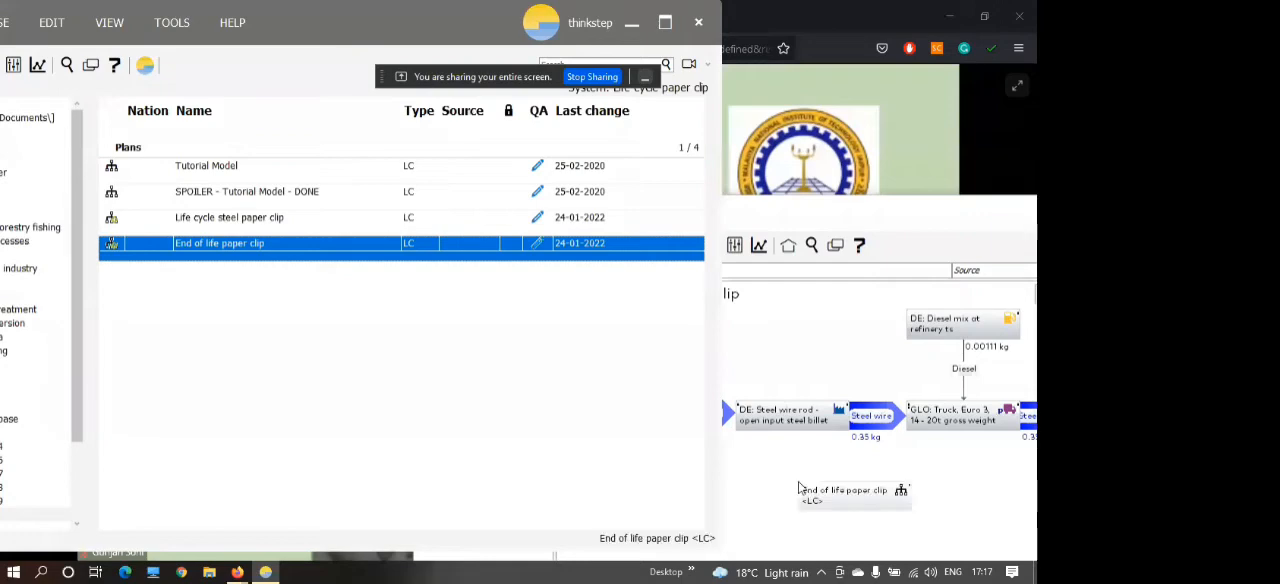
Restore the window layout with the Life cycle steel paper clip plan in front, and align the End of life paper clip box with the use phase box.
{"action": "double_click", "coordinate": [828, 209]}
{"action": "double_click", "coordinate": [604, 12]}
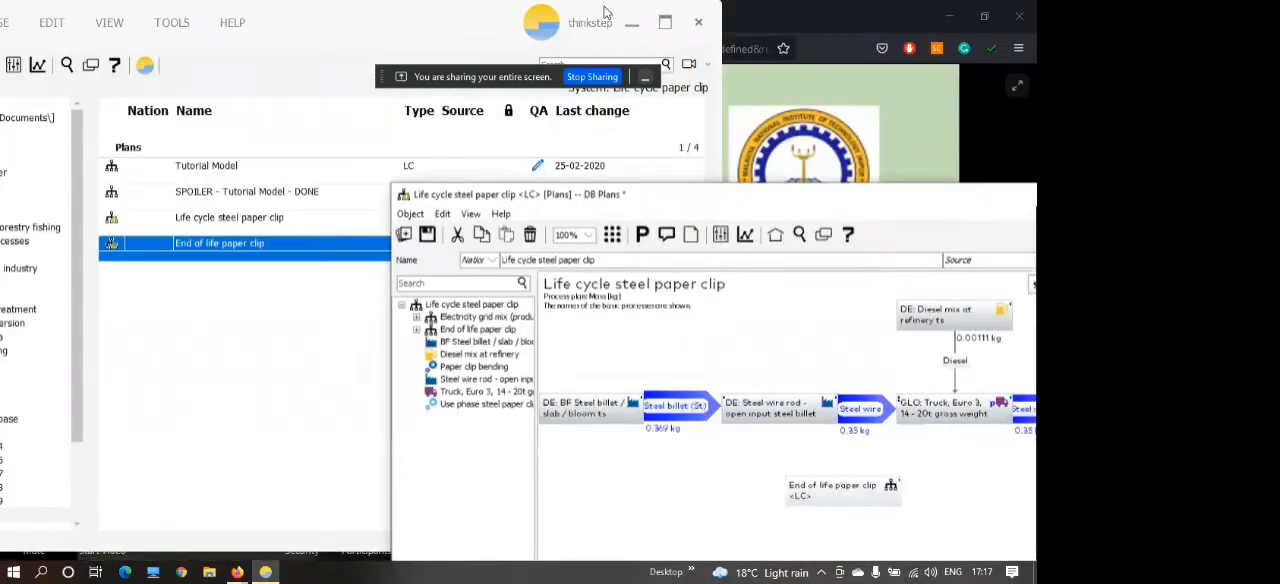
{"action": "double_click", "coordinate": [604, 12]}
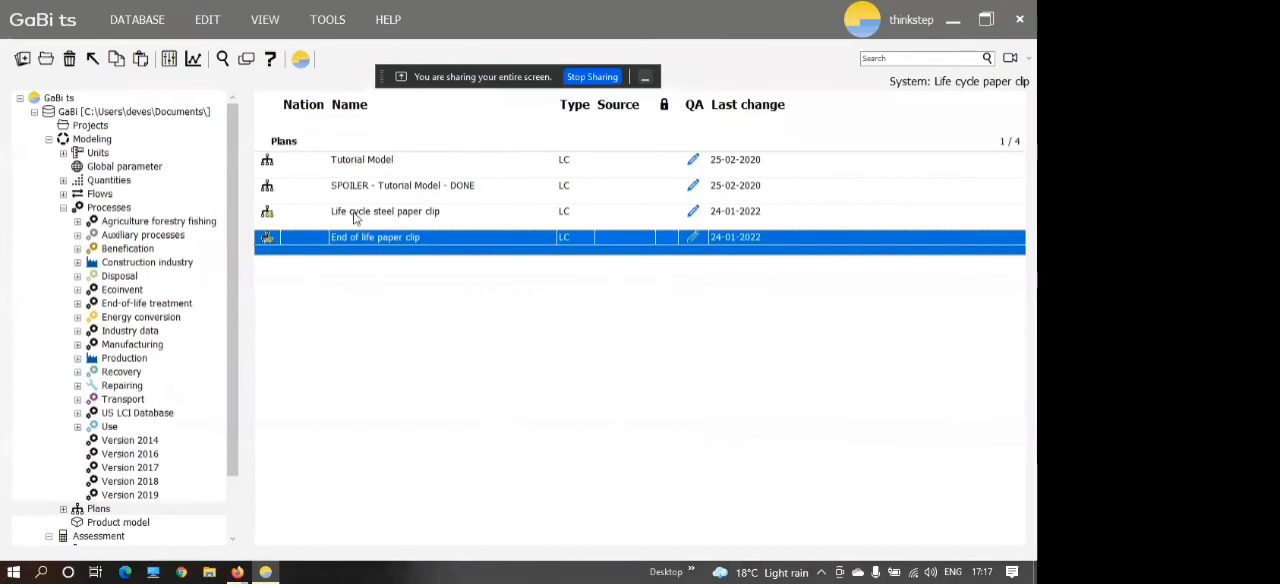
{"action": "double_click", "coordinate": [355, 215]}
{"action": "left_click_drag", "start_coordinate": [705, 194], "coordinate": [496, 72]}
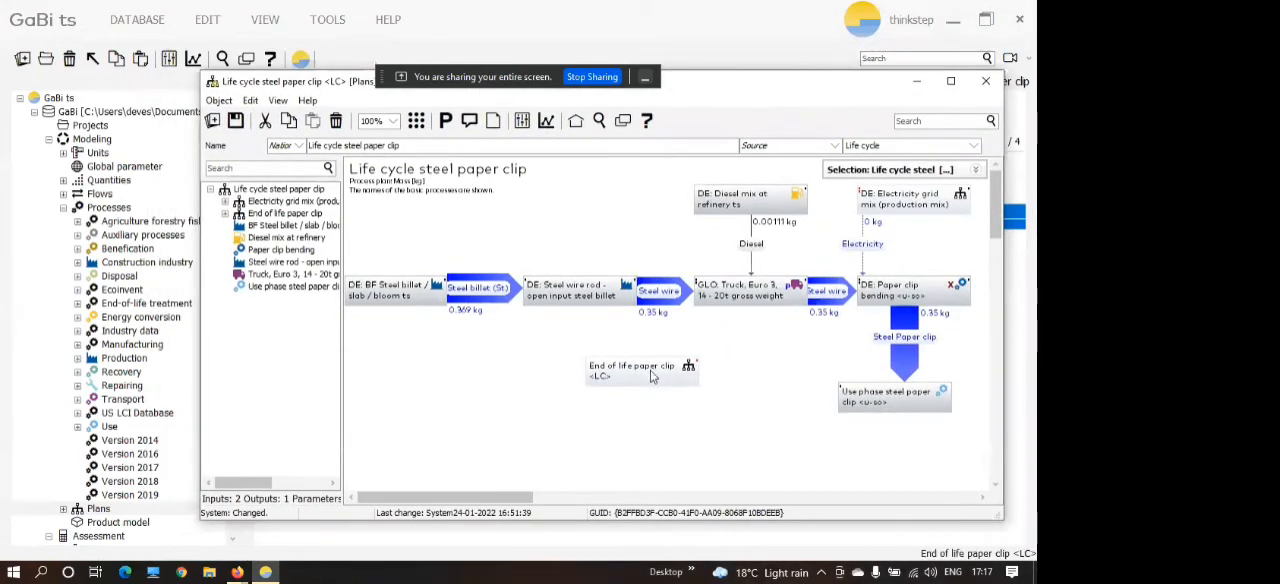
{"action": "left_click_drag", "start_coordinate": [652, 376], "coordinate": [611, 399]}
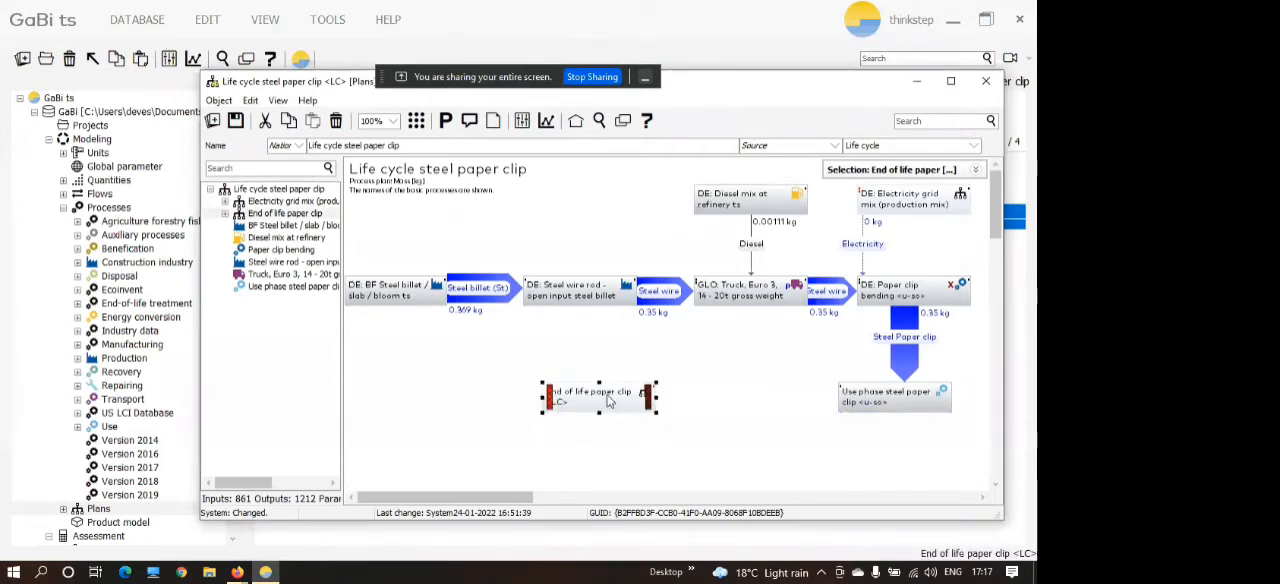
Connect the use phase steel paper clip process to the End of life paper clip plan with the Steel scrap (St) waste flow.
{"action": "left_click", "coordinate": [868, 400]}
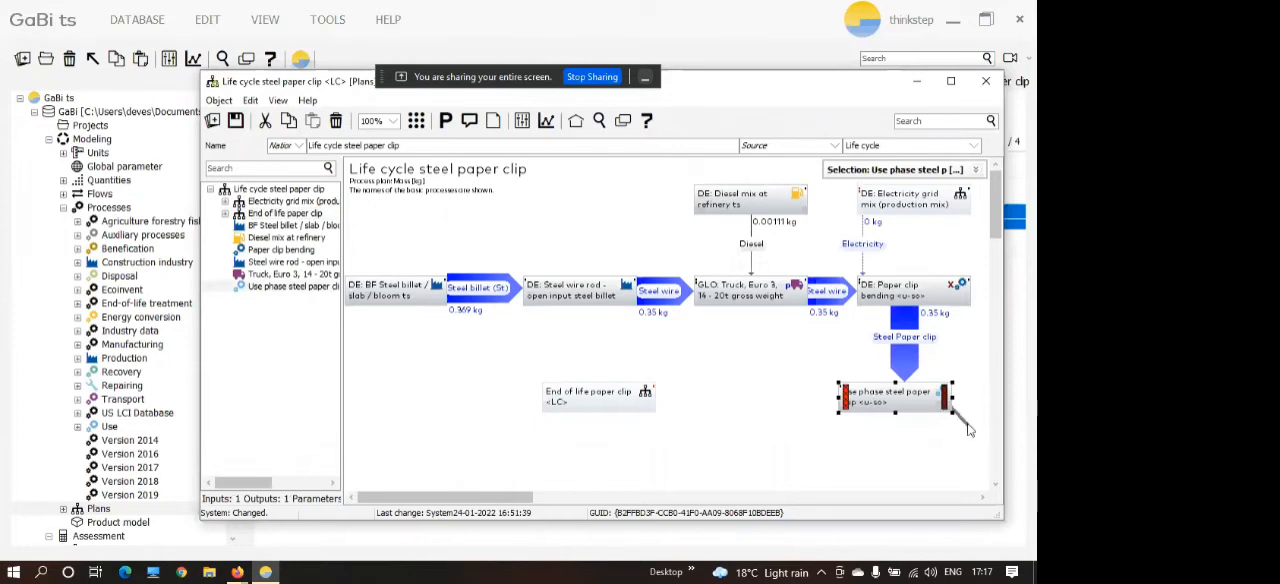
{"action": "left_click_drag", "start_coordinate": [946, 402], "coordinate": [648, 410]}
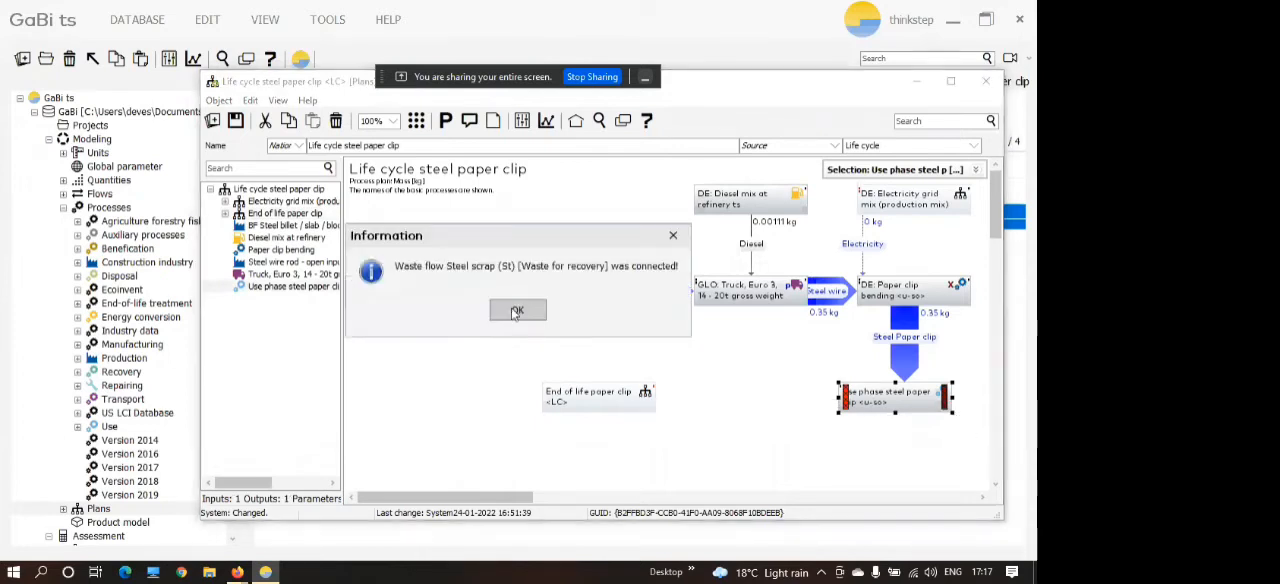
{"action": "left_click", "coordinate": [514, 311]}
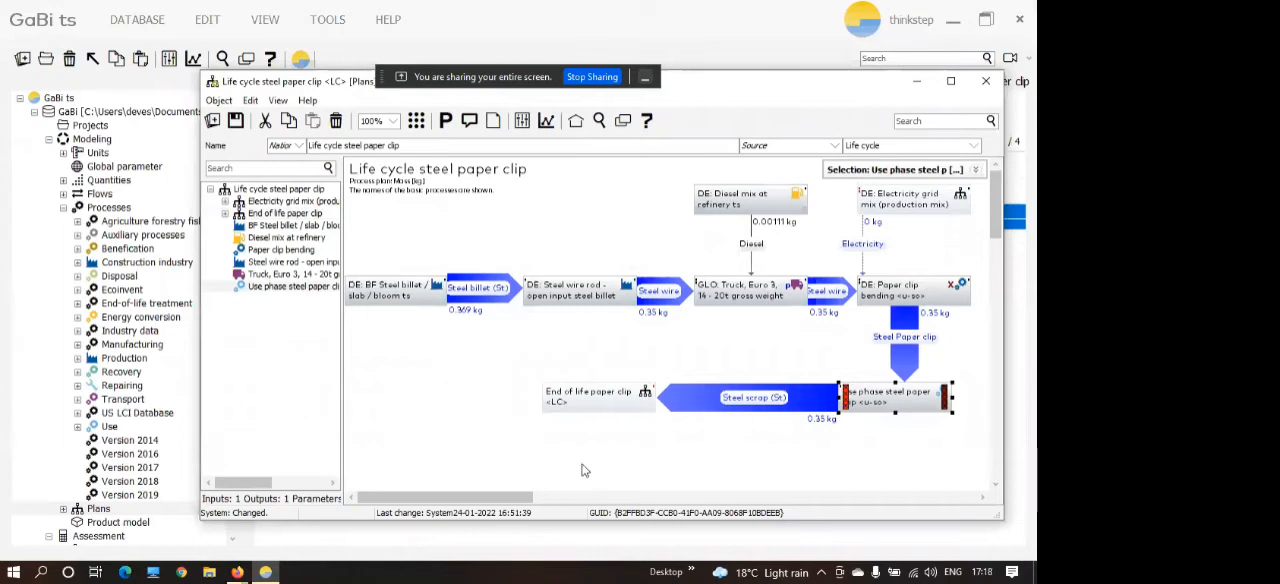
{"action": "left_click", "coordinate": [574, 402]}
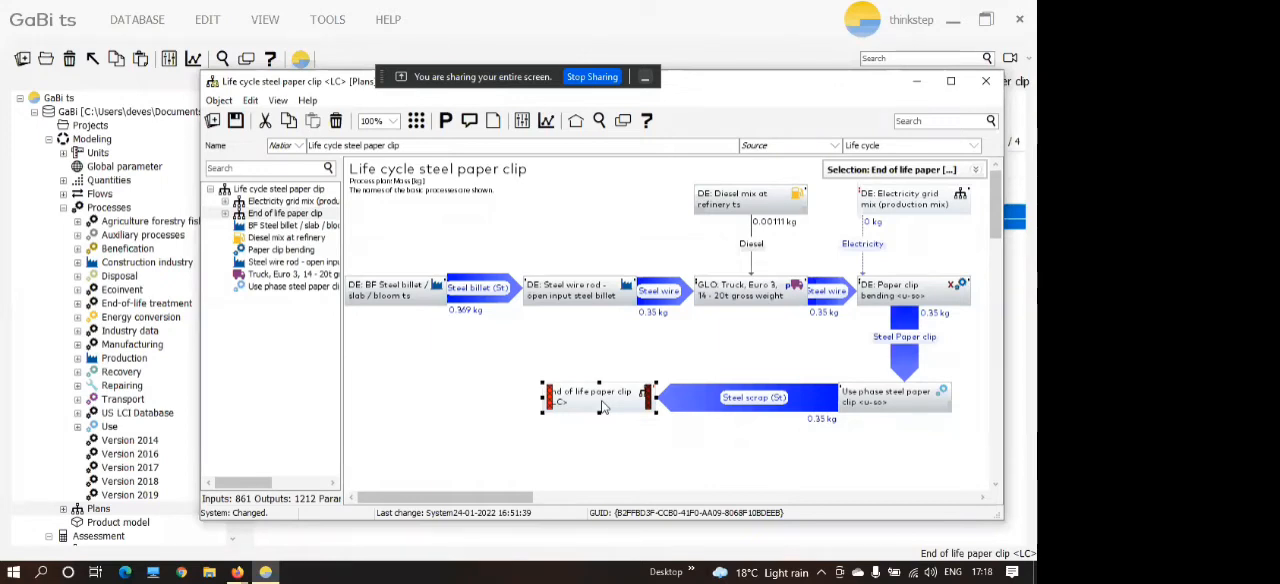
{"action": "left_click", "coordinate": [478, 421]}
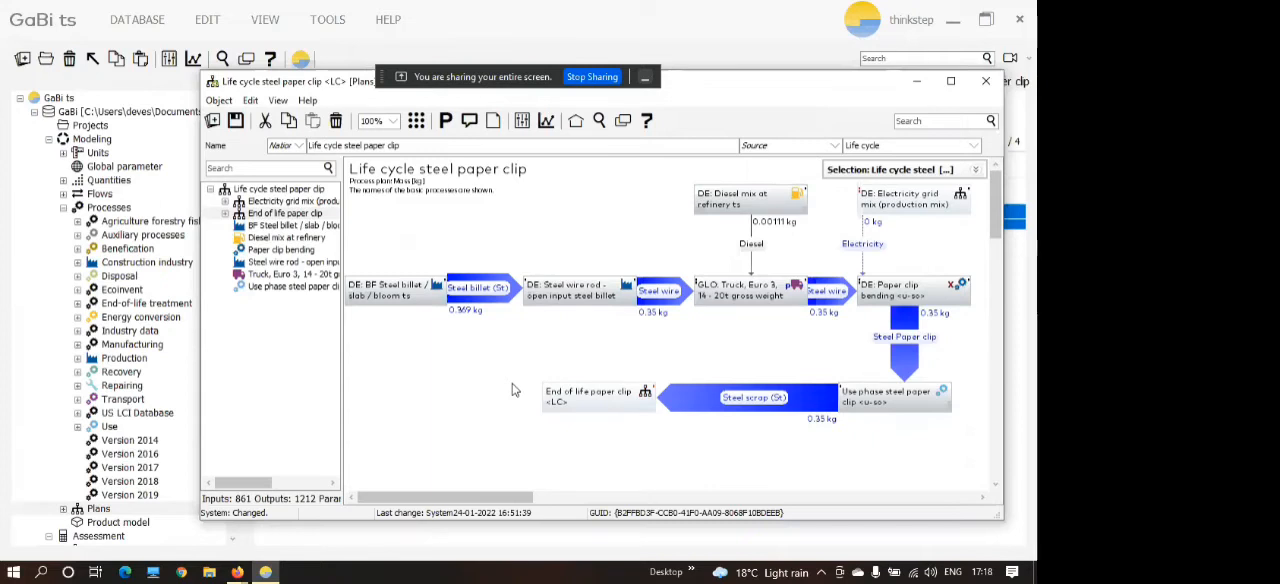
Link the End of life paper clip plan to the steel wire rod process, feeding recycled steel billet back into production.
{"action": "left_click", "coordinate": [571, 405]}
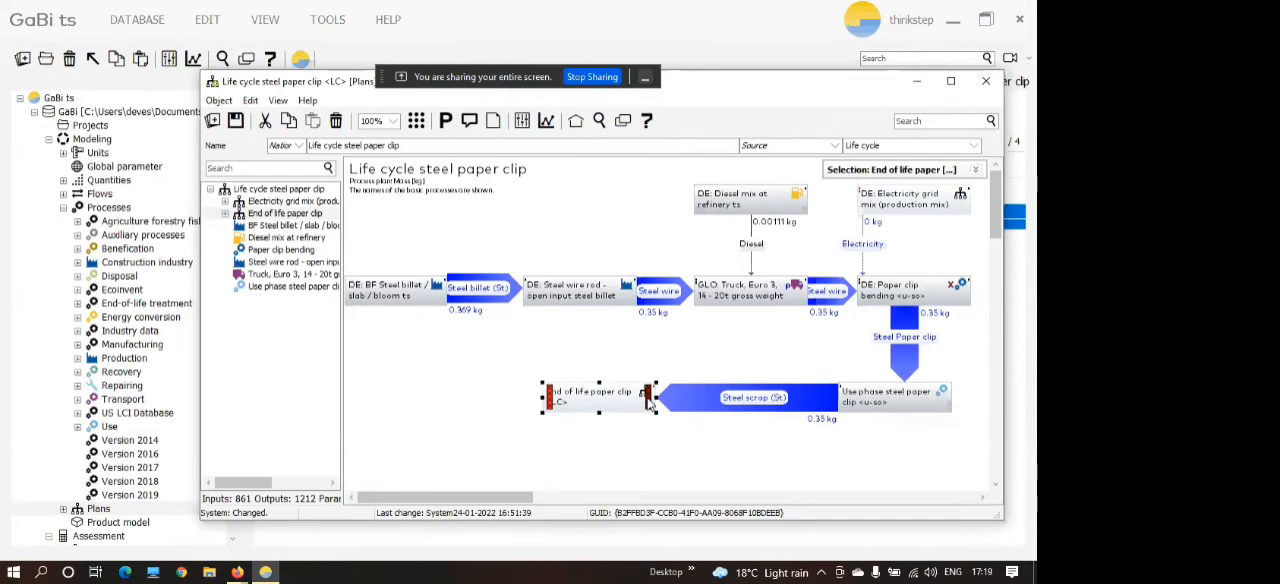
{"action": "left_click_drag", "start_coordinate": [651, 397], "coordinate": [527, 296]}
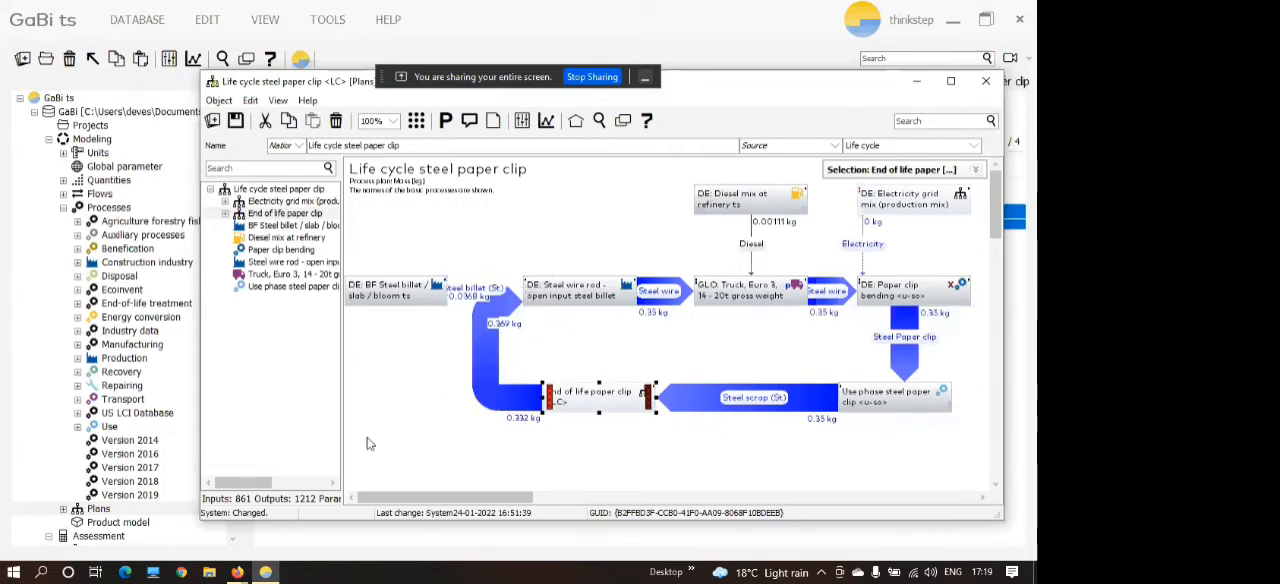
{"action": "left_click", "coordinate": [420, 448]}
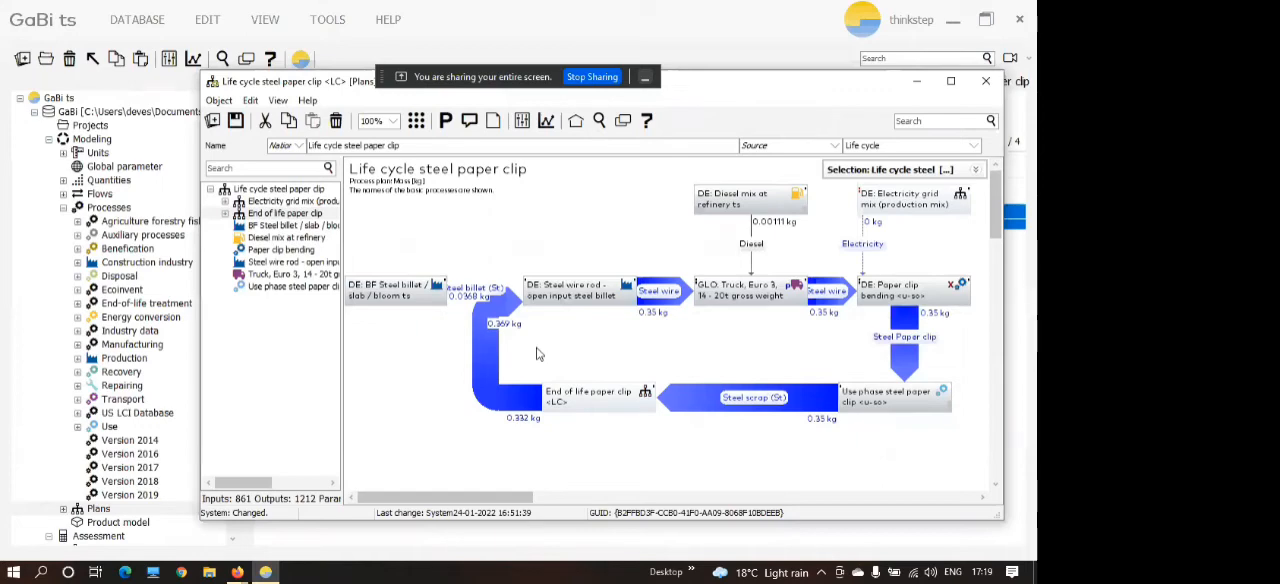
Run the results calculation for the Life cycle steel paper clip plan and maximize the resulting balance window.
{"action": "left_click_drag", "start_coordinate": [704, 90], "coordinate": [729, 114]}
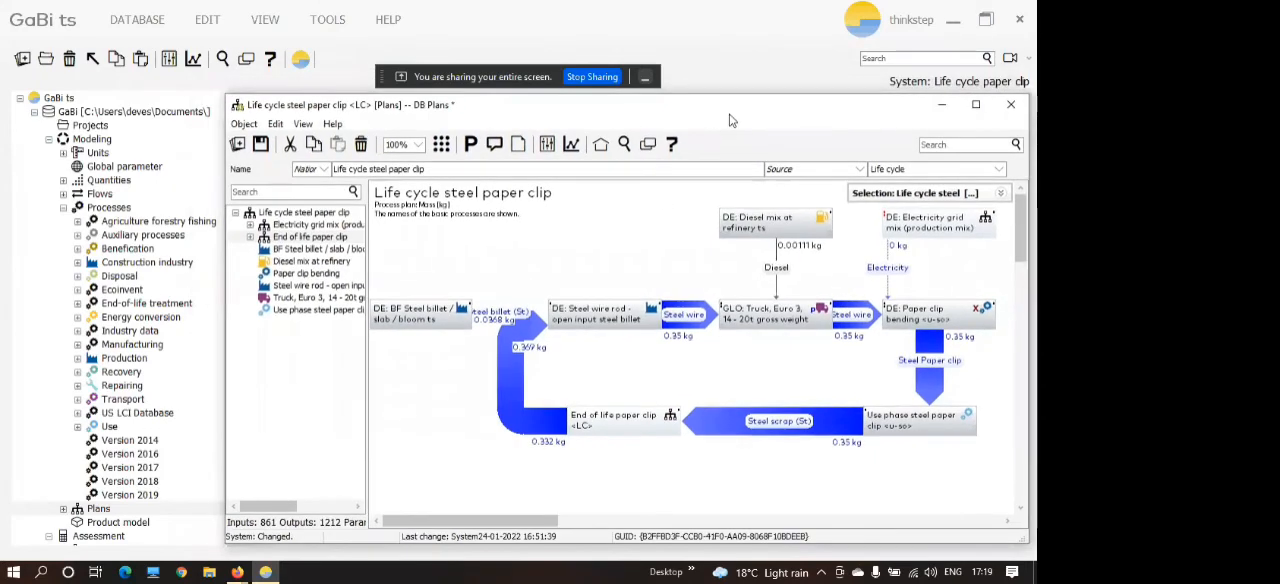
{"action": "left_click", "coordinate": [571, 146]}
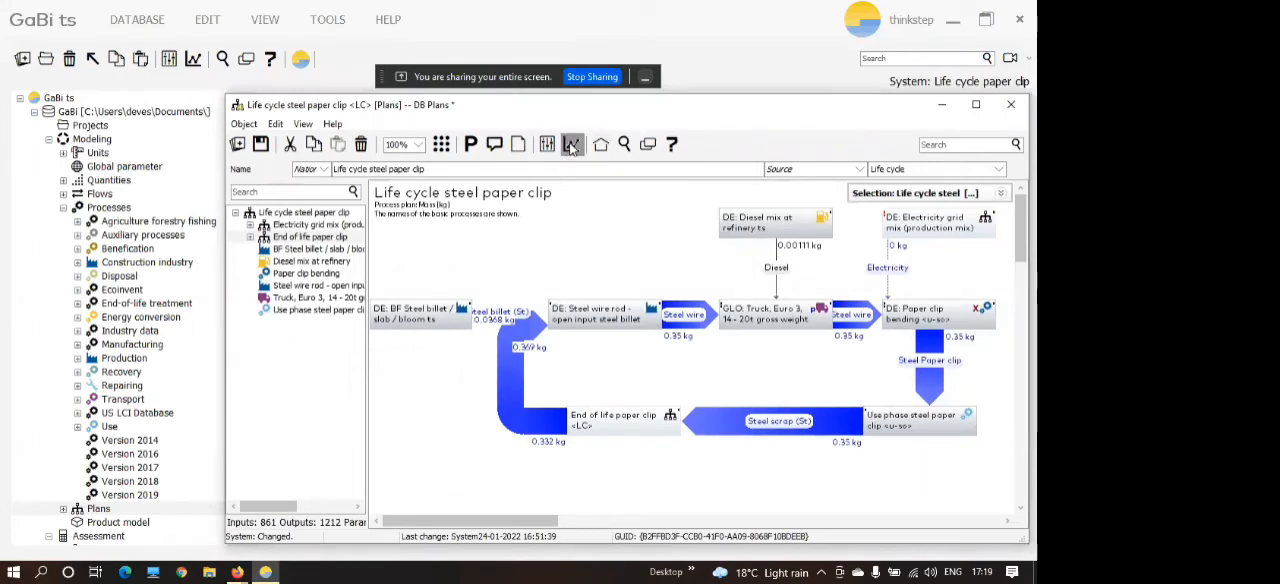
{"action": "left_click", "coordinate": [456, 311]}
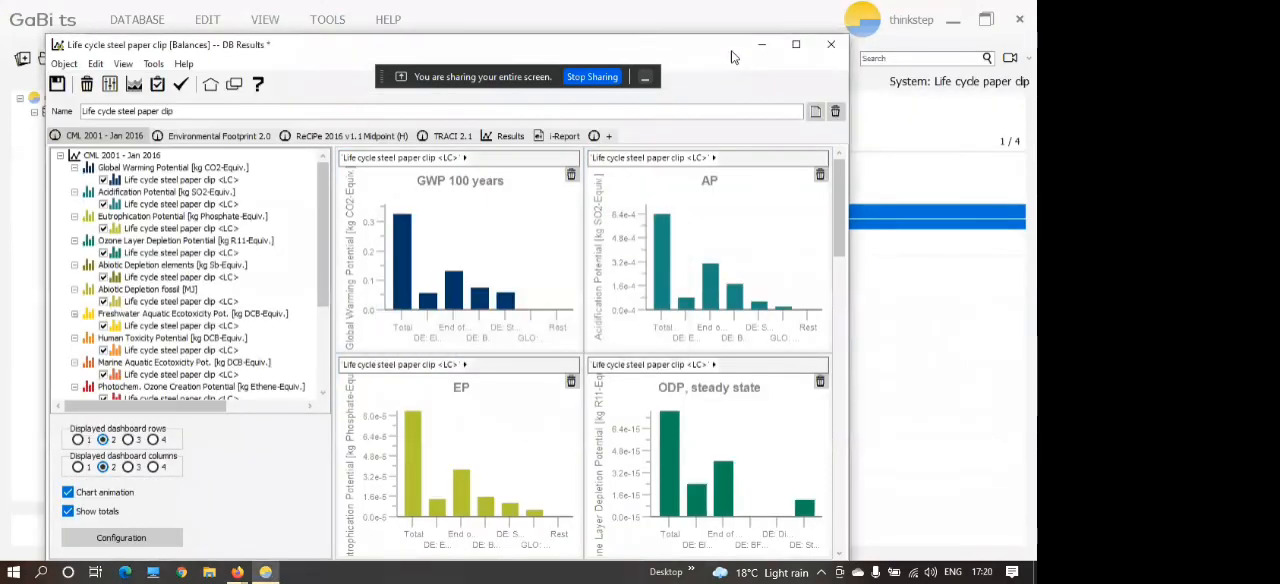
{"action": "left_click", "coordinate": [796, 46]}
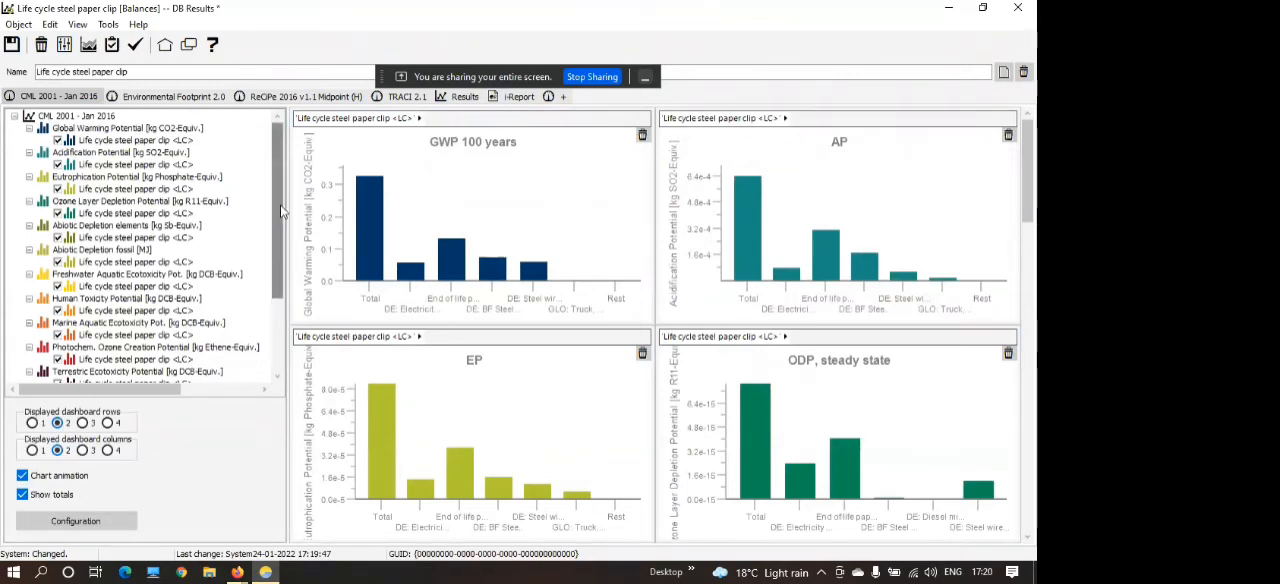
Examine the GWP 100 years chart by drilling into the End of life paper clip contribution and its EAF Steel billet process.
{"action": "mouse_move", "coordinate": [451, 263]}
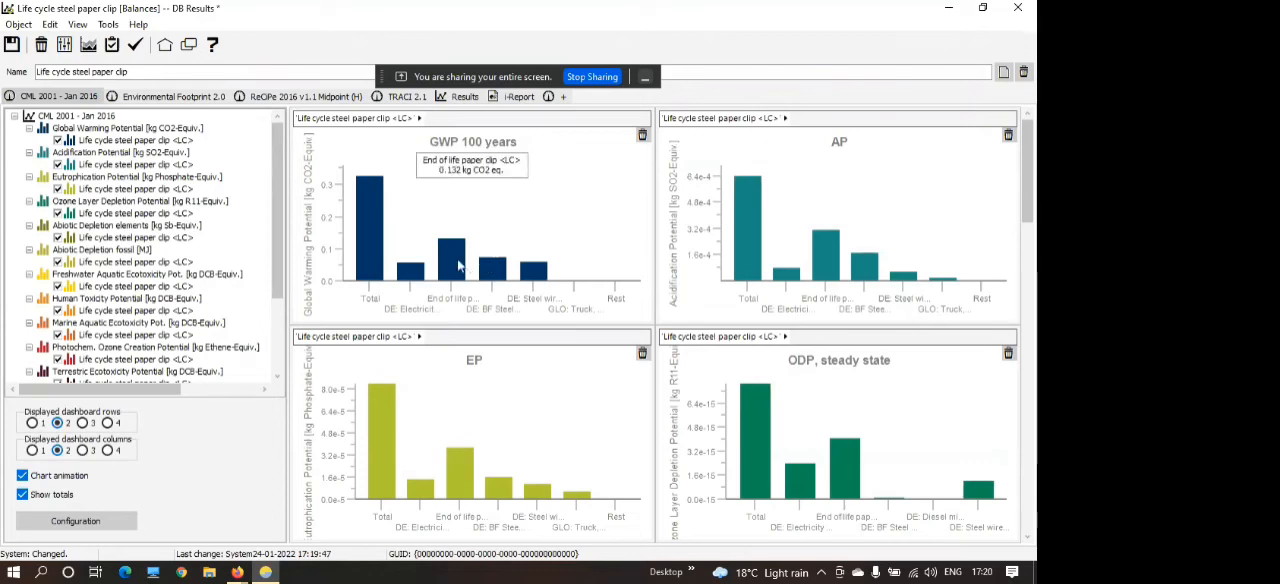
{"action": "left_click", "coordinate": [455, 274]}
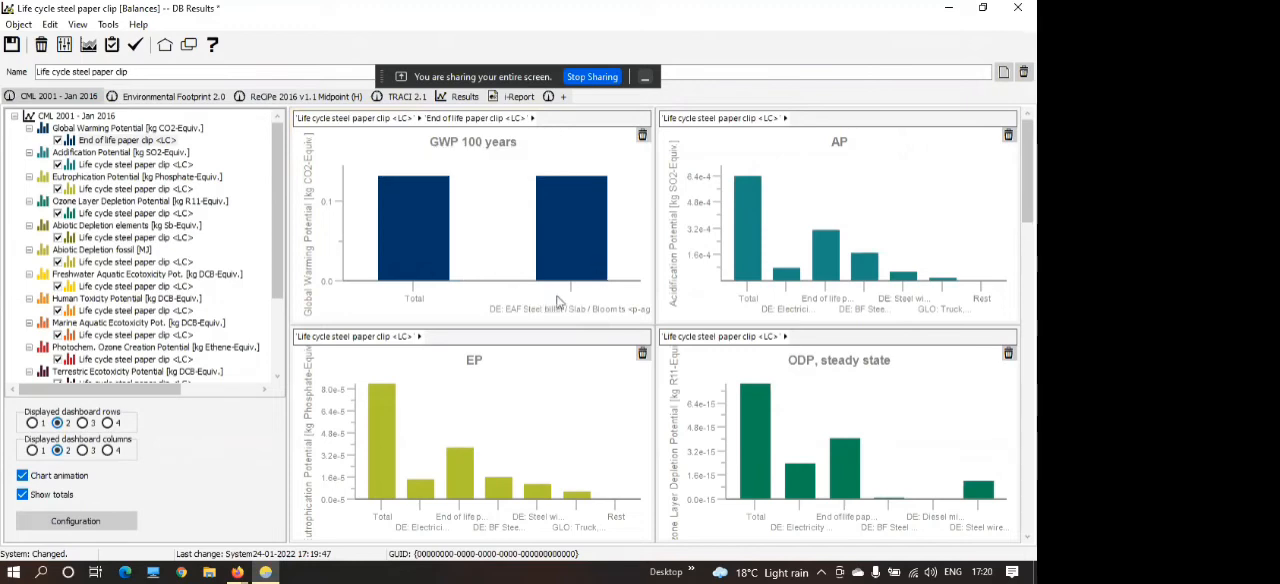
{"action": "left_click", "coordinate": [577, 252]}
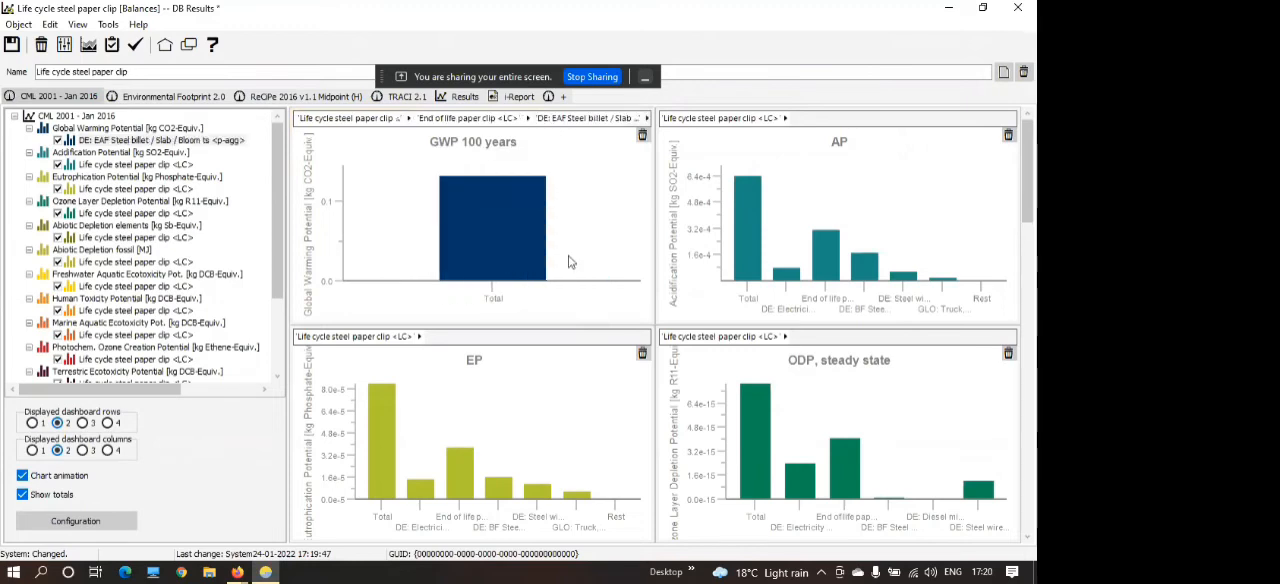
{"action": "left_click", "coordinate": [494, 251]}
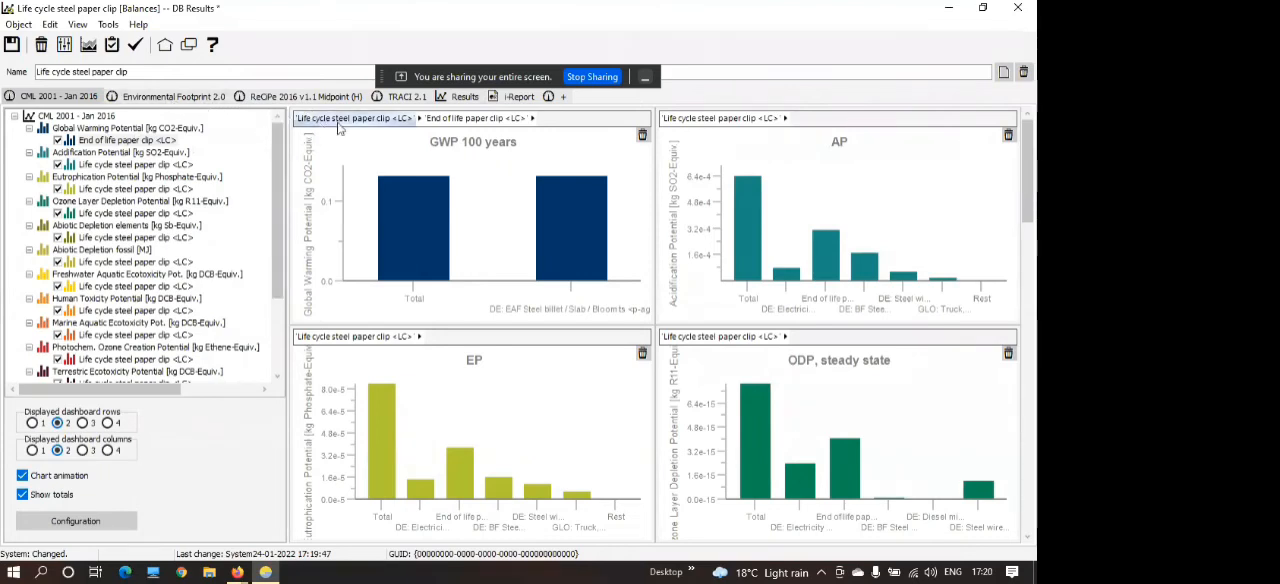
Show the balance's LCA results table with all flows instead of just elementary ones, split into separate input and output tables.
{"action": "left_click", "coordinate": [462, 98]}
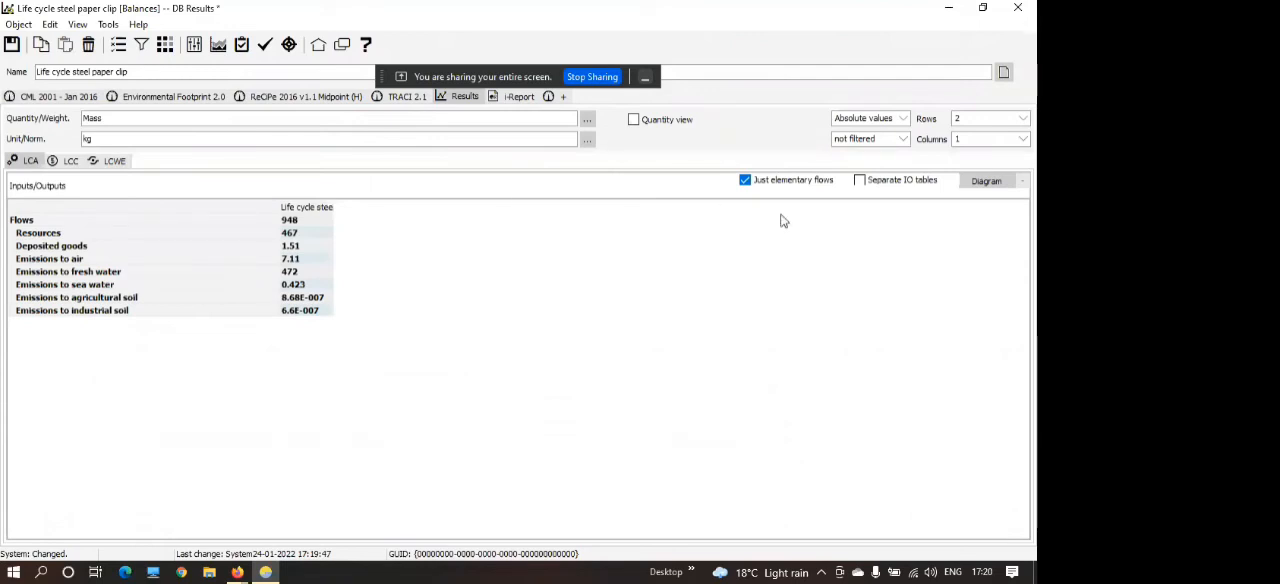
{"action": "left_click", "coordinate": [743, 181]}
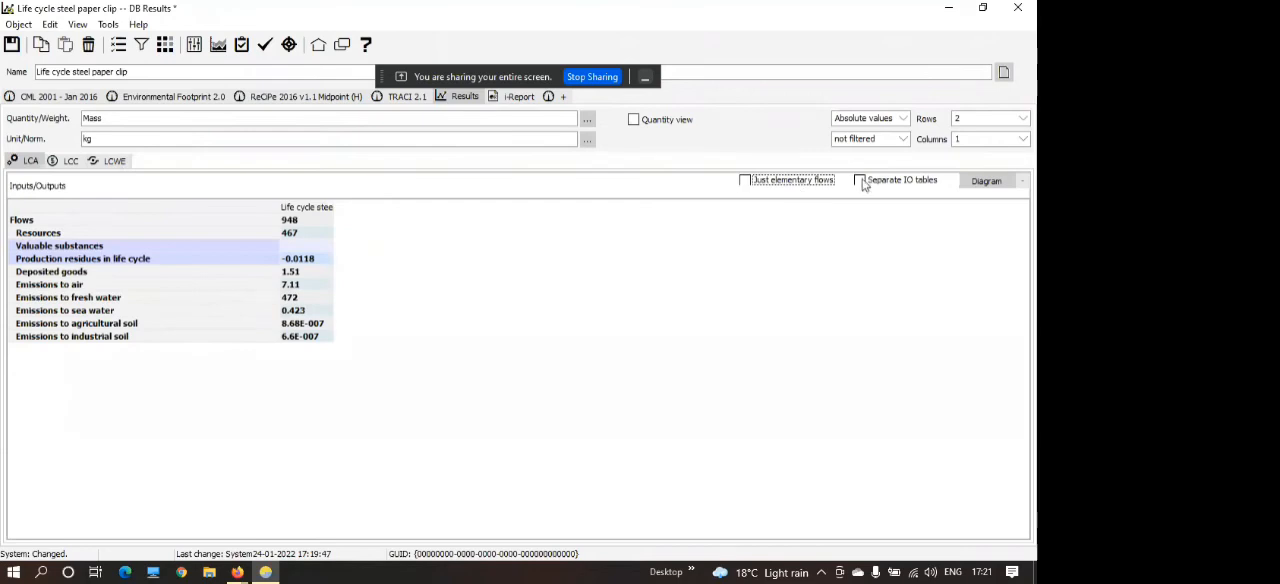
{"action": "left_click", "coordinate": [862, 182]}
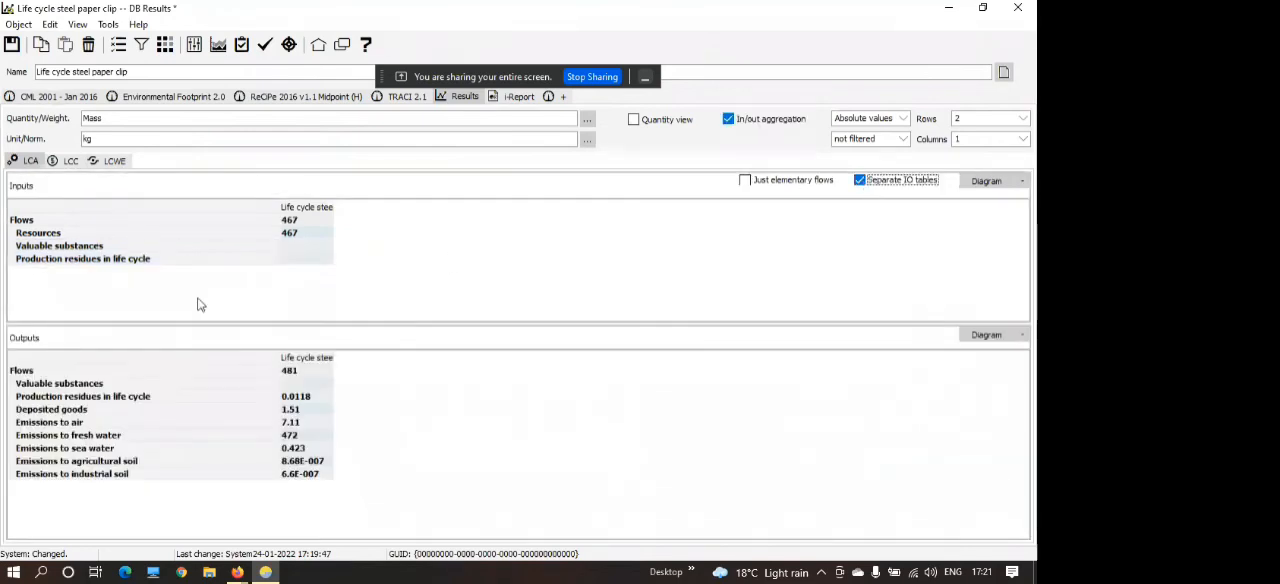